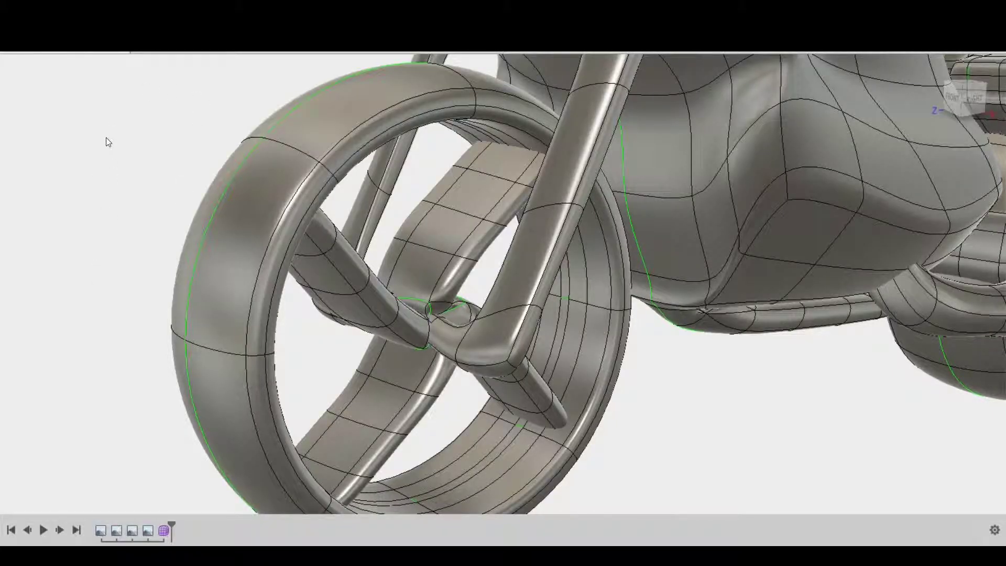
# Create a thin T-spline cylinder ring at the front wheel's centre in Right view.
pyautogui.click(754, 433)
pyautogui.click(724, 420)
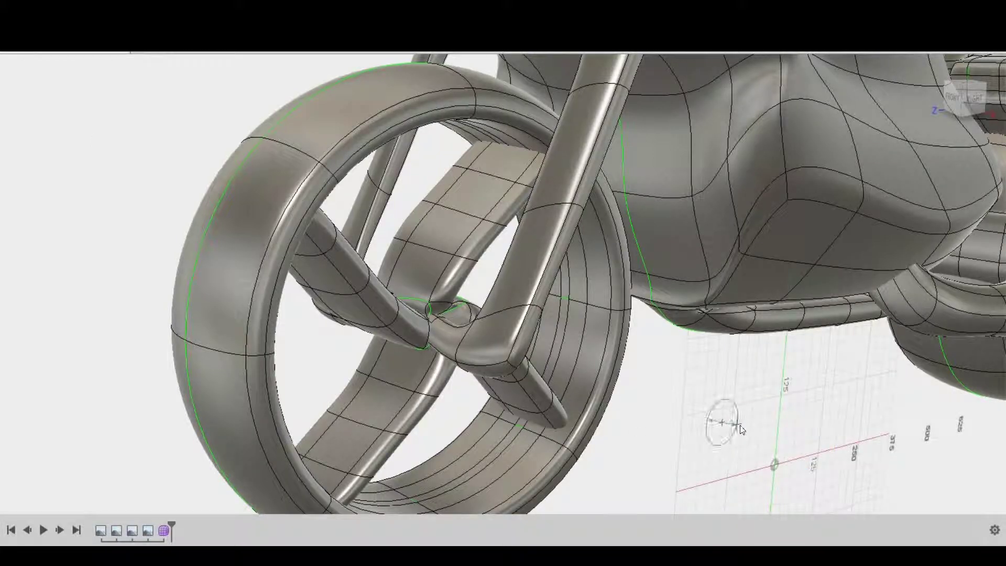
pyautogui.click(754, 435)
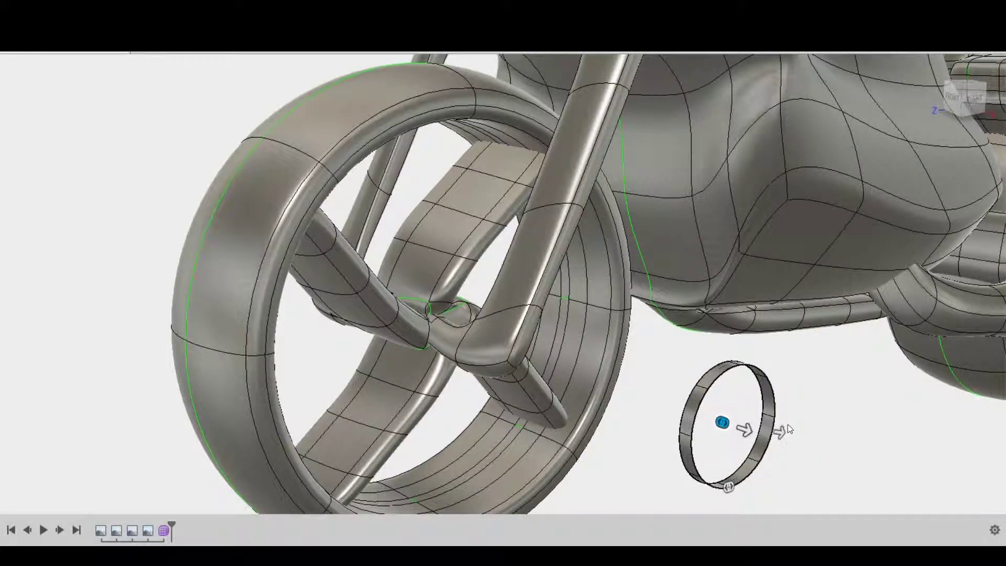
pyautogui.click(976, 100)
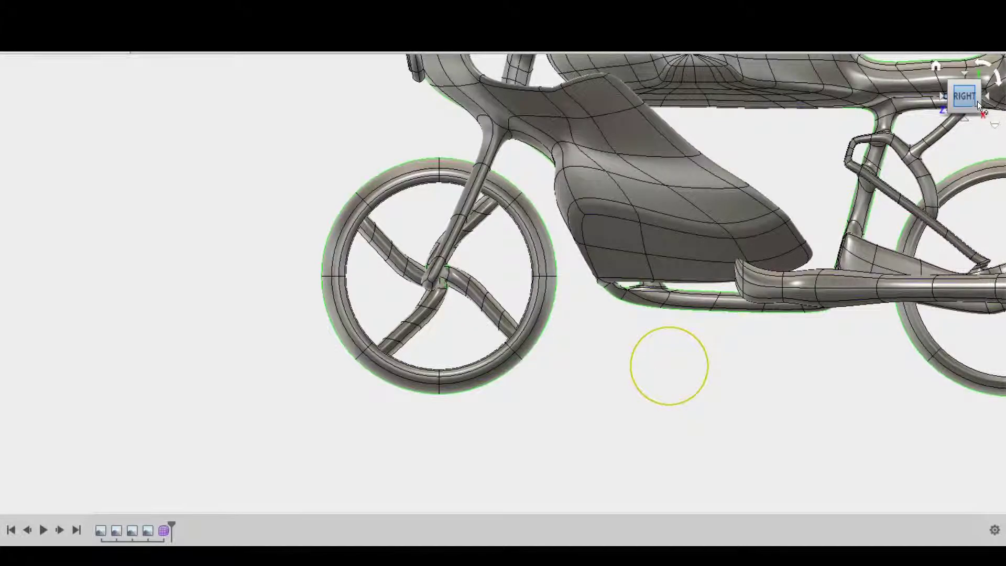
# Select the whole ring and move it into the front wheel's hub.
pyautogui.scroll(5, 638, 355)
pyautogui.moveTo(674, 276); pyautogui.dragTo(865, 452)
pyautogui.moveTo(781, 386); pyautogui.dragTo(611, 269)
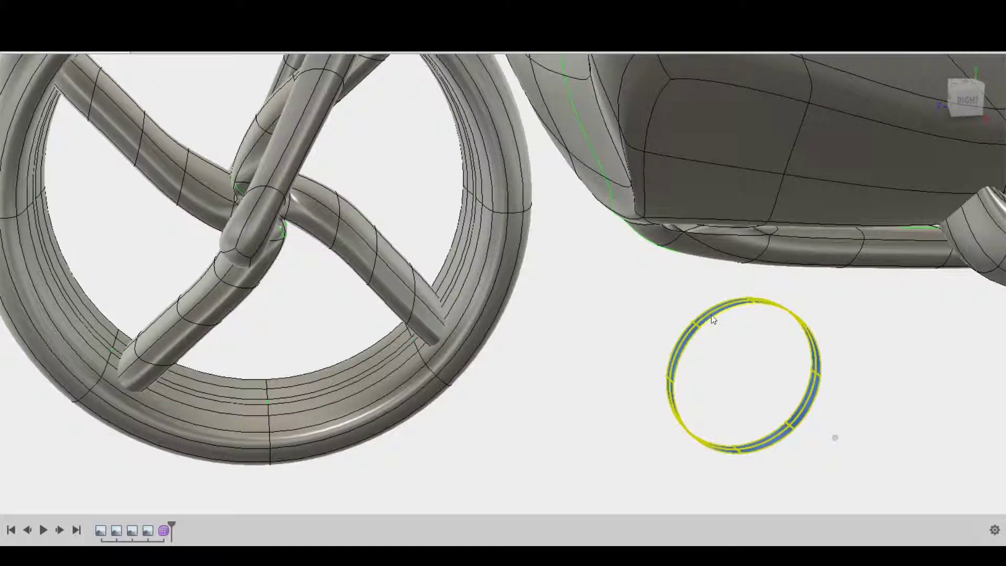
pyautogui.press('m')
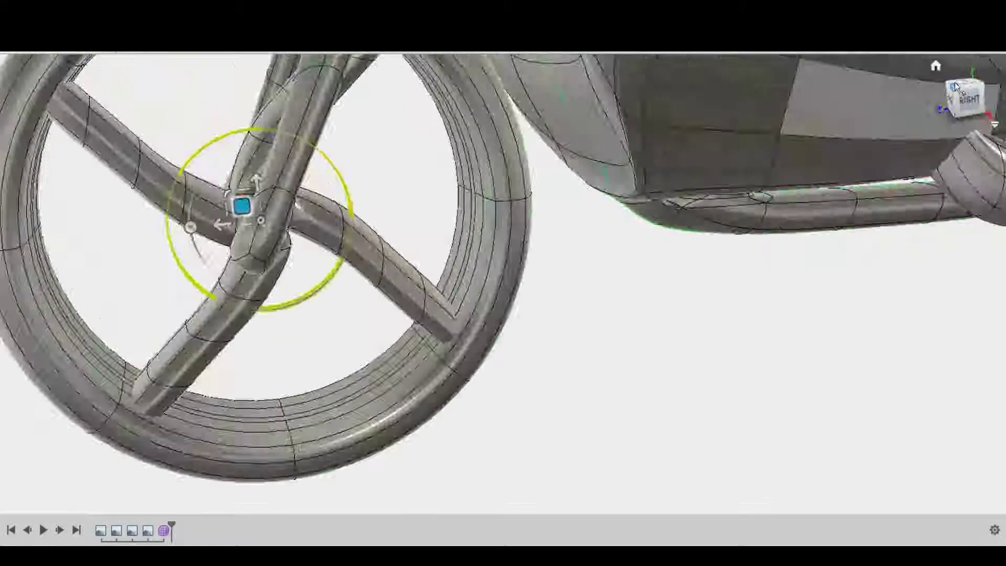
pyautogui.keyDown('shift'); pyautogui.moveTo(255, 169); pyautogui.dragTo(540, 315, button='middle'); pyautogui.keyUp('shift')
pyautogui.moveTo(539, 314)
pyautogui.mouseDown()
pyautogui.moveTo(655, 368)
pyautogui.moveTo(643, 377)
pyautogui.mouseUp()
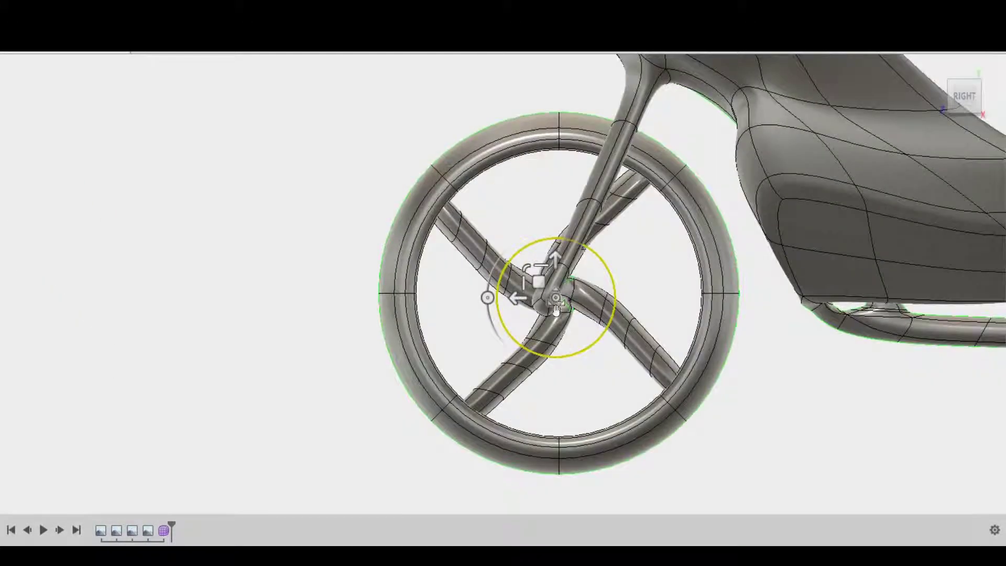
# Scale the ring's inner edge loop inward toward the hub centre.
pyautogui.moveTo(962, 94)
pyautogui.mouseDown()
pyautogui.moveTo(669, 377)
pyautogui.moveTo(712, 354)
pyautogui.mouseUp()
pyautogui.doubleClick(520, 300)
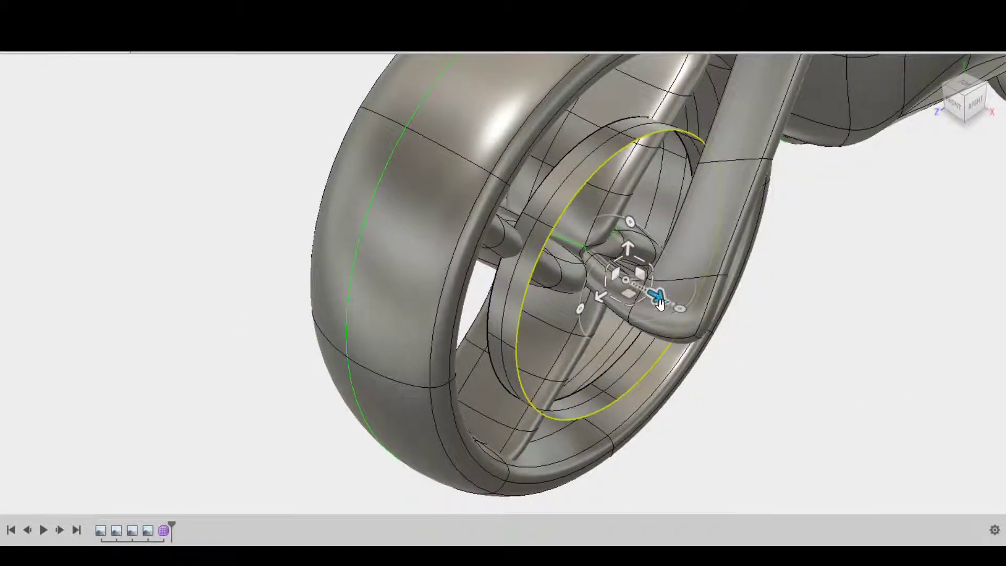
pyautogui.moveTo(636, 288); pyautogui.dragTo(625, 286)
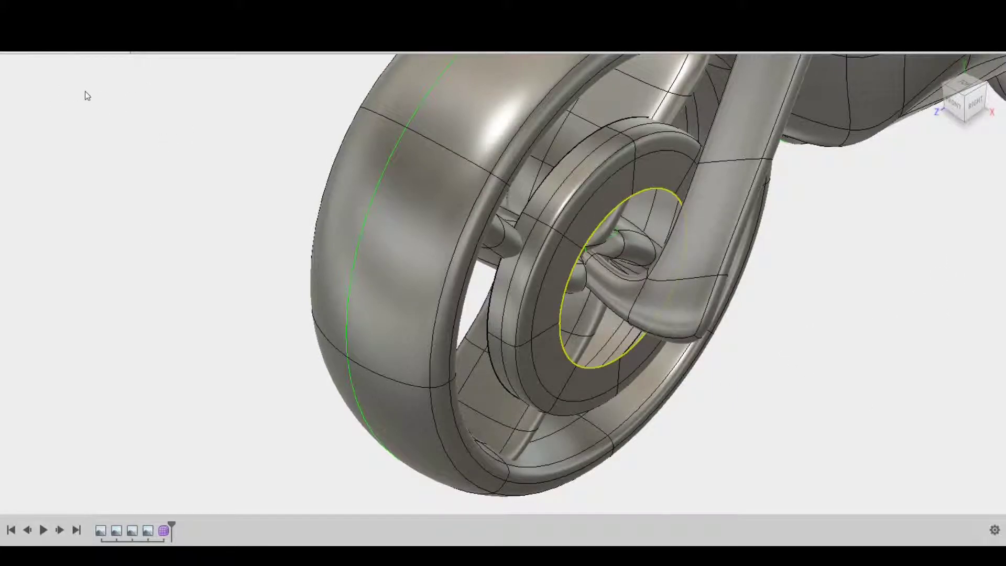
pyautogui.doubleClick(606, 215)
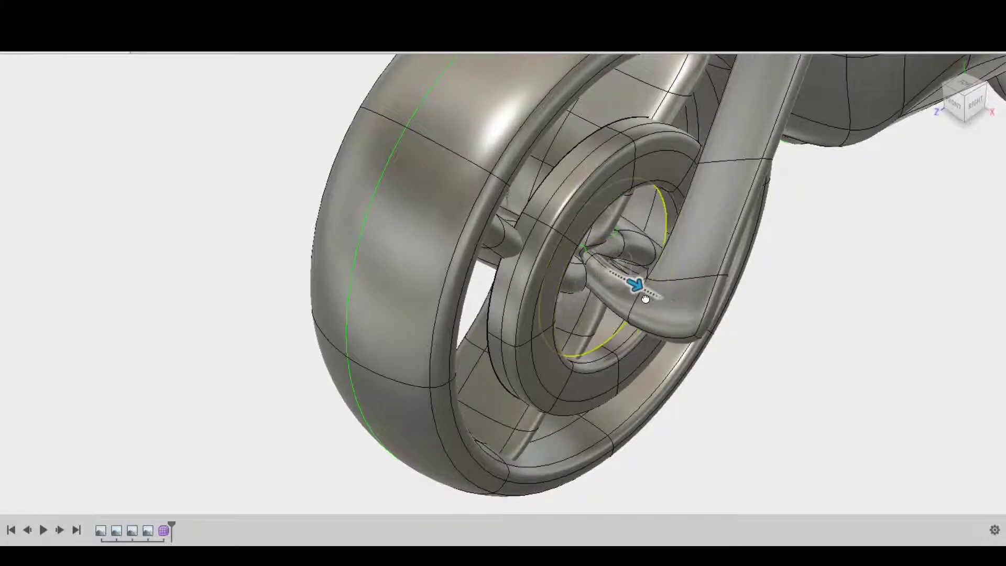
# Adjust the hub's small centre edge loop so the back closes toward the axle, checking several angles.
pyautogui.click(960, 99)
pyautogui.keyDown('shift'); pyautogui.moveTo(503, 278); pyautogui.dragTo(503, 283, button='middle'); pyautogui.keyUp('shift')
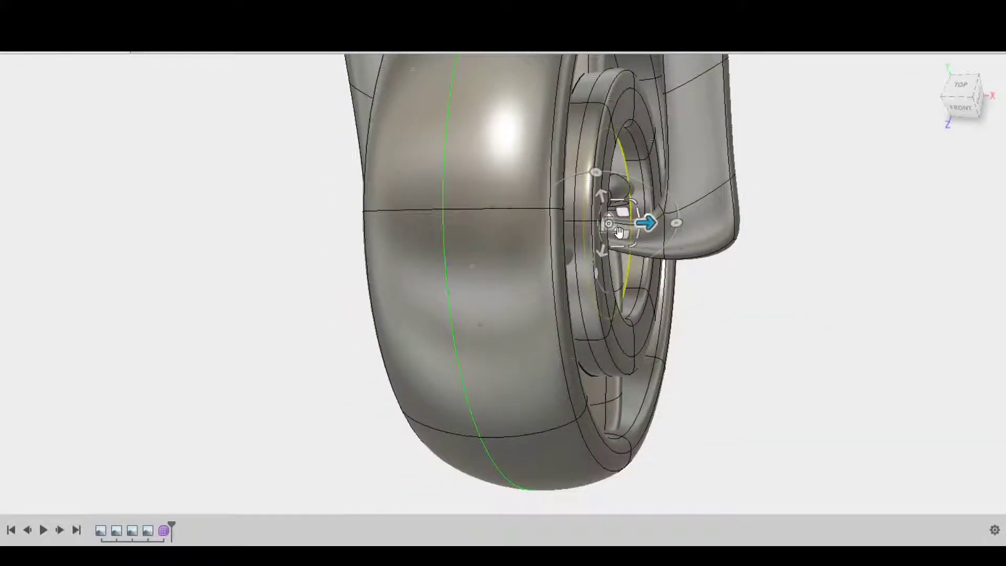
pyautogui.keyDown('shift'); pyautogui.moveTo(619, 232); pyautogui.dragTo(153, 106, button='middle'); pyautogui.keyUp('shift')
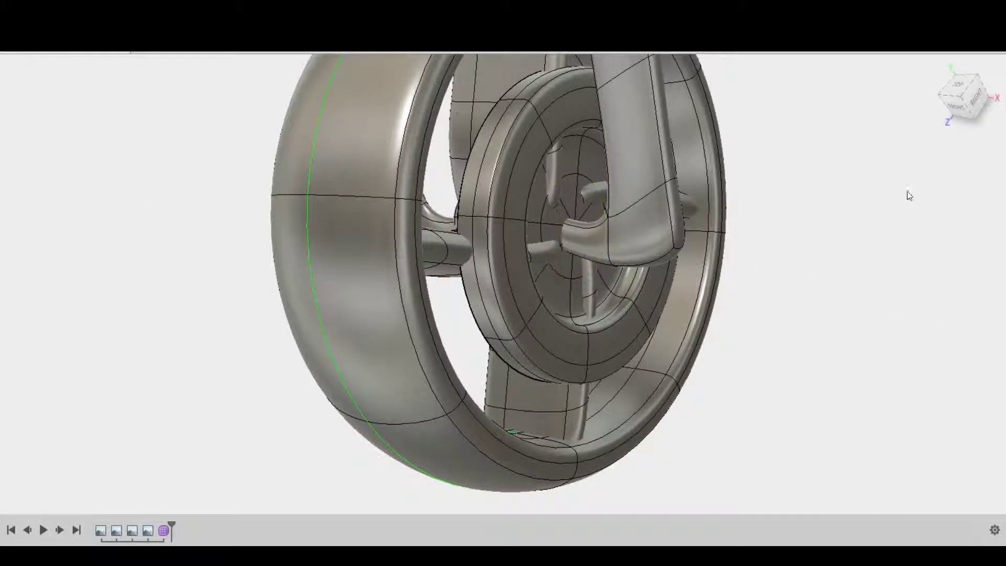
pyautogui.keyDown('shift'); pyautogui.moveTo(909, 195); pyautogui.dragTo(677, 146, button='middle'); pyautogui.keyUp('shift')
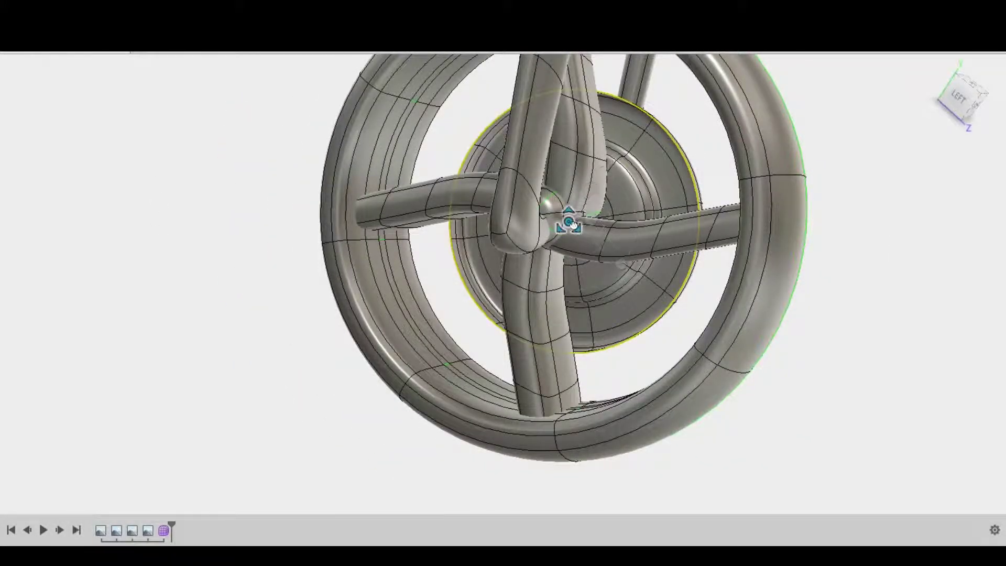
pyautogui.click(547, 191)
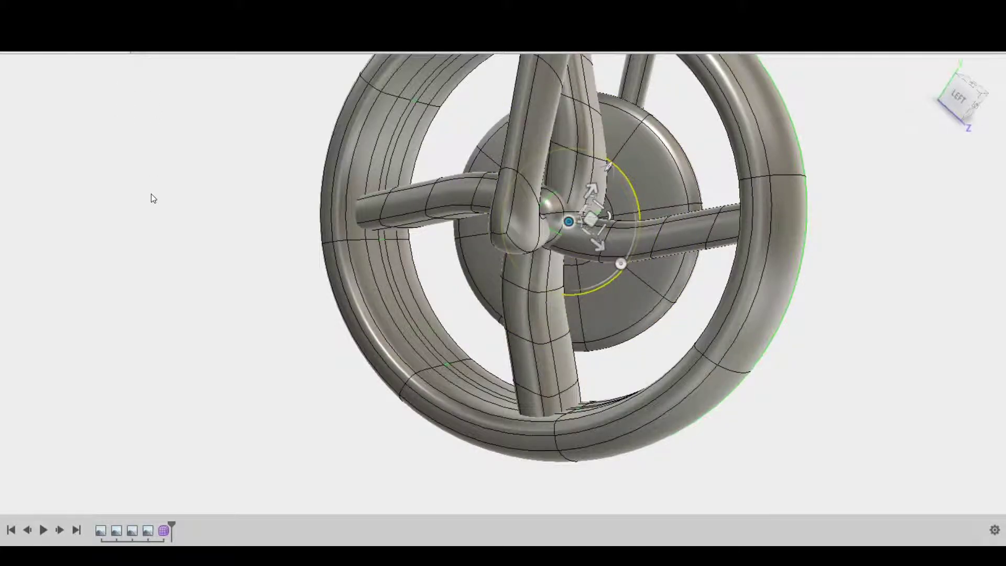
pyautogui.keyDown('shift'); pyautogui.moveTo(786, 262); pyautogui.dragTo(694, 313, button='middle'); pyautogui.keyUp('shift')
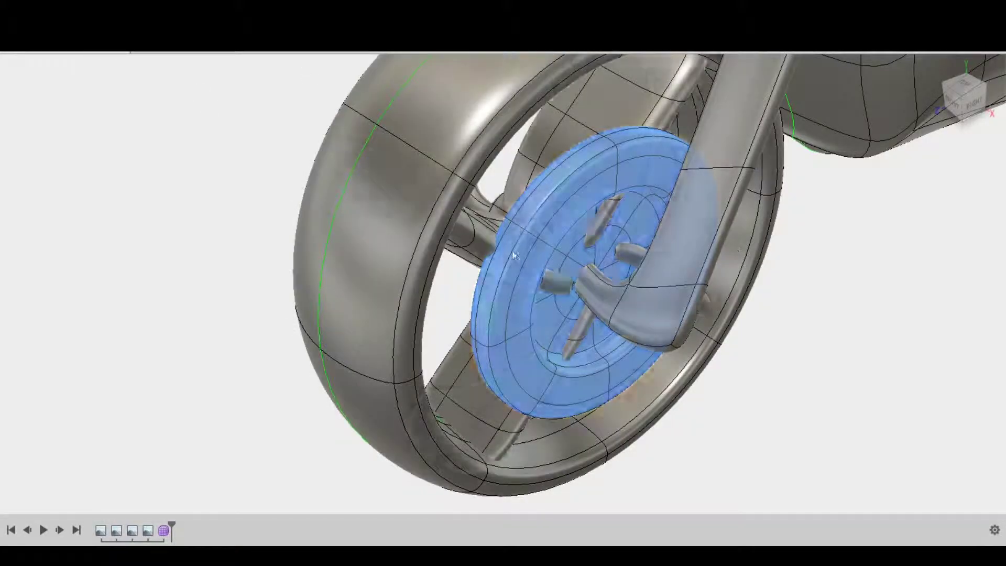
pyautogui.scroll(-5, 741, 254)
pyautogui.keyDown('shift'); pyautogui.moveTo(951, 310); pyautogui.dragTo(985, 325, button='middle'); pyautogui.keyUp('shift')
# Reposition both mirrored lower fork legs to straddle the front wheel hub, checking in Front view.
pyautogui.keyDown('shift'); pyautogui.moveTo(503, 283); pyautogui.dragTo(589, 284, button='middle'); pyautogui.keyUp('shift')
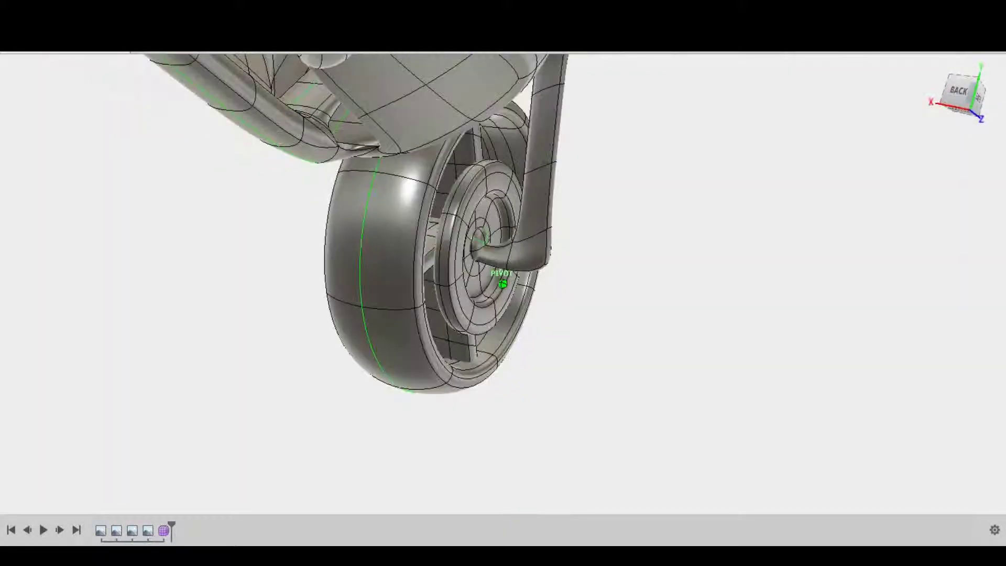
pyautogui.scroll(3, 497, 257)
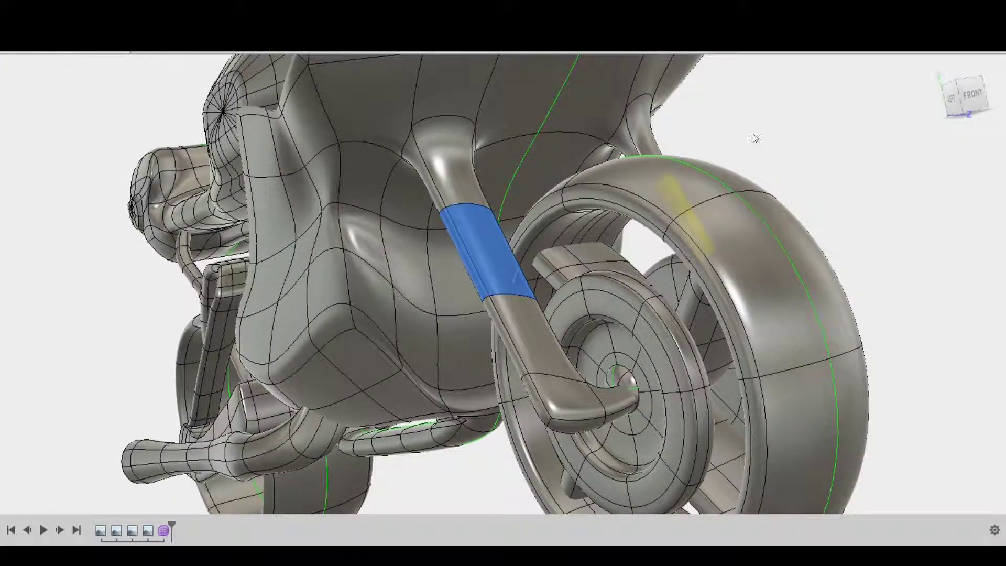
pyautogui.keyDown('shift'); pyautogui.moveTo(754, 138); pyautogui.dragTo(844, 215, button='middle'); pyautogui.keyUp('shift')
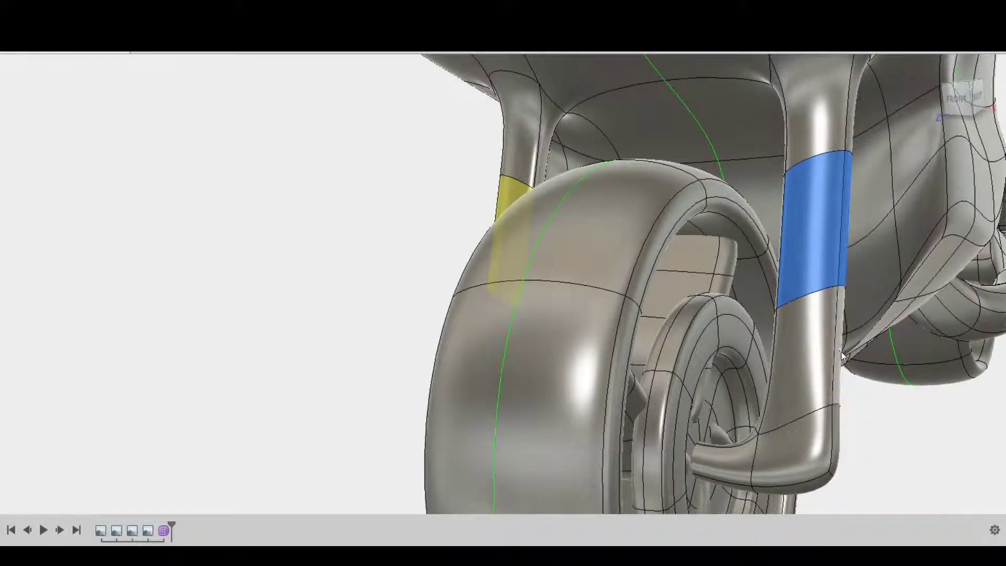
pyautogui.moveTo(841, 351)
pyautogui.keyDown('shift'); pyautogui.mouseDown(button='middle')
pyautogui.moveTo(772, 219)
pyautogui.moveTo(772, 410)
pyautogui.moveTo(860, 348)
pyautogui.moveTo(822, 348)
pyautogui.moveTo(810, 265)
pyautogui.mouseUp(button='middle'); pyautogui.keyUp('shift')
pyautogui.moveTo(928, 212)
pyautogui.keyDown('shift'); pyautogui.mouseDown(button='middle')
pyautogui.moveTo(969, 184)
pyautogui.moveTo(932, 125)
pyautogui.moveTo(976, 102)
pyautogui.mouseUp(button='middle'); pyautogui.keyUp('shift')
pyautogui.click(936, 66)
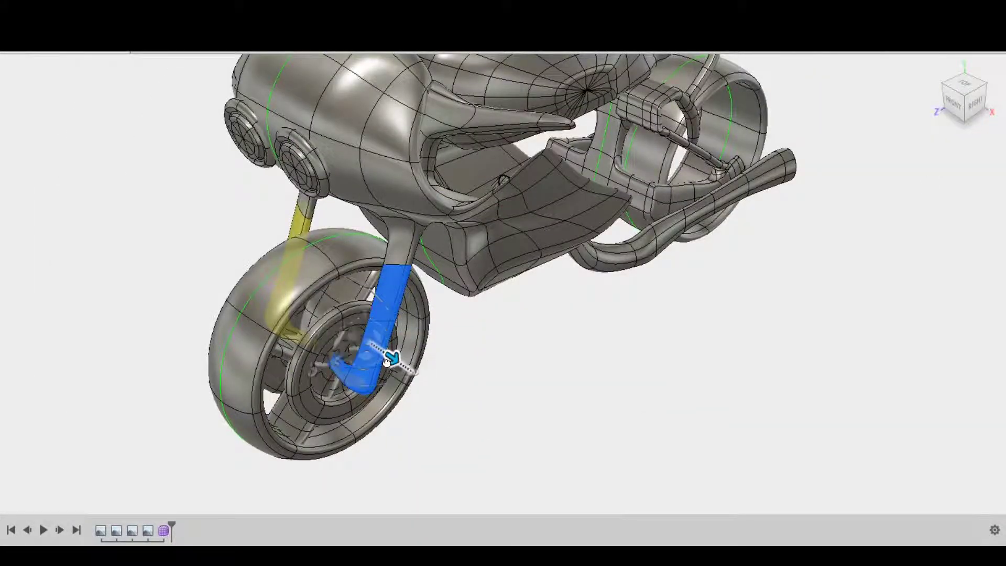
pyautogui.click(952, 103)
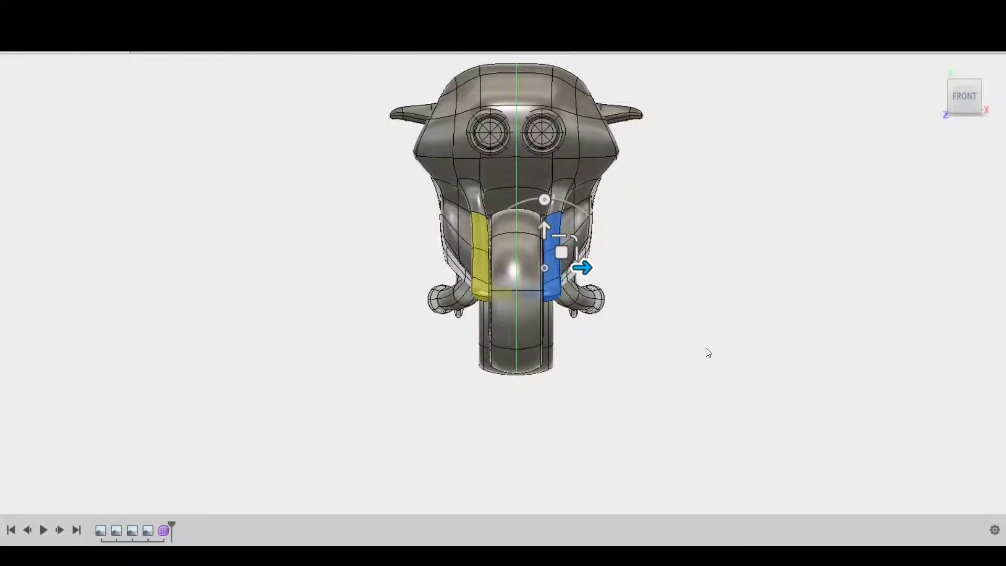
pyautogui.scroll(2, 502, 283)
pyautogui.keyDown('shift'); pyautogui.moveTo(502, 283); pyautogui.dragTo(502, 283, button='middle'); pyautogui.keyUp('shift')
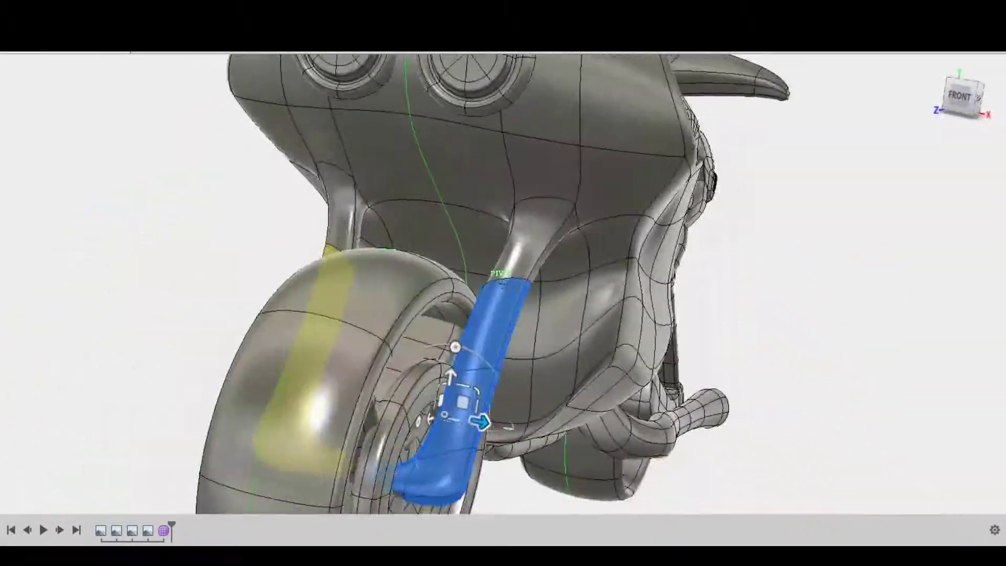
pyautogui.click(960, 96)
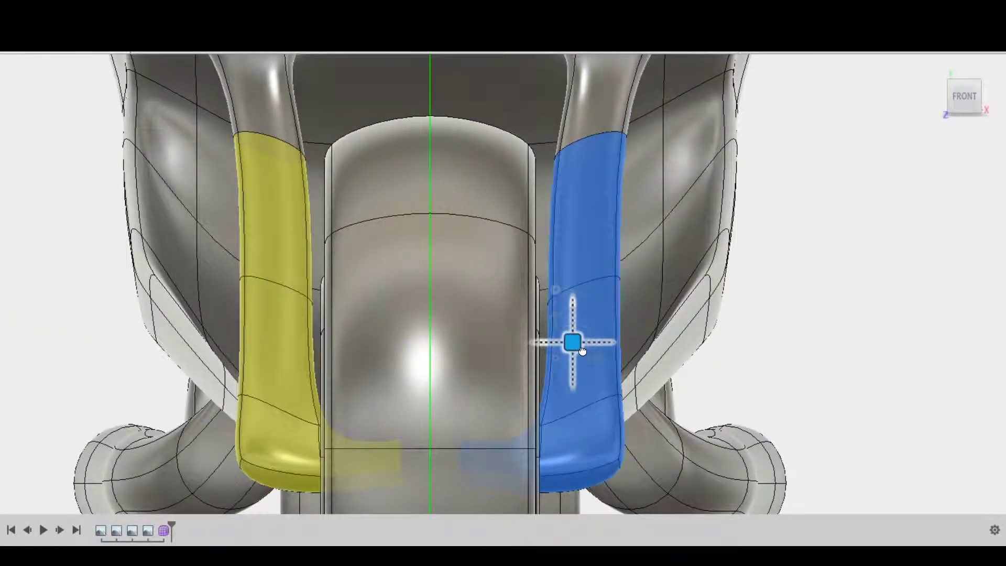
pyautogui.moveTo(925, 420)
pyautogui.keyDown('shift'); pyautogui.mouseDown(button='middle')
pyautogui.moveTo(583, 309)
pyautogui.moveTo(419, 314)
pyautogui.mouseUp(button='middle'); pyautogui.keyUp('shift')
pyautogui.scroll(5, 471, 262)
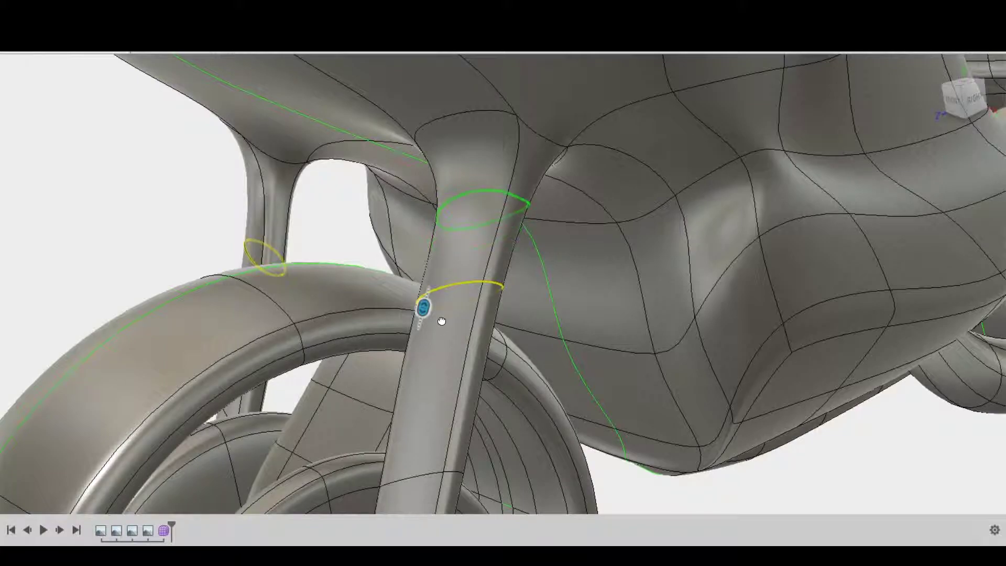
# Commit the new edge loops near the fork-leg tops.
pyautogui.hotkey('ctrl', 'z')
pyautogui.scroll(-5, 945, 334)
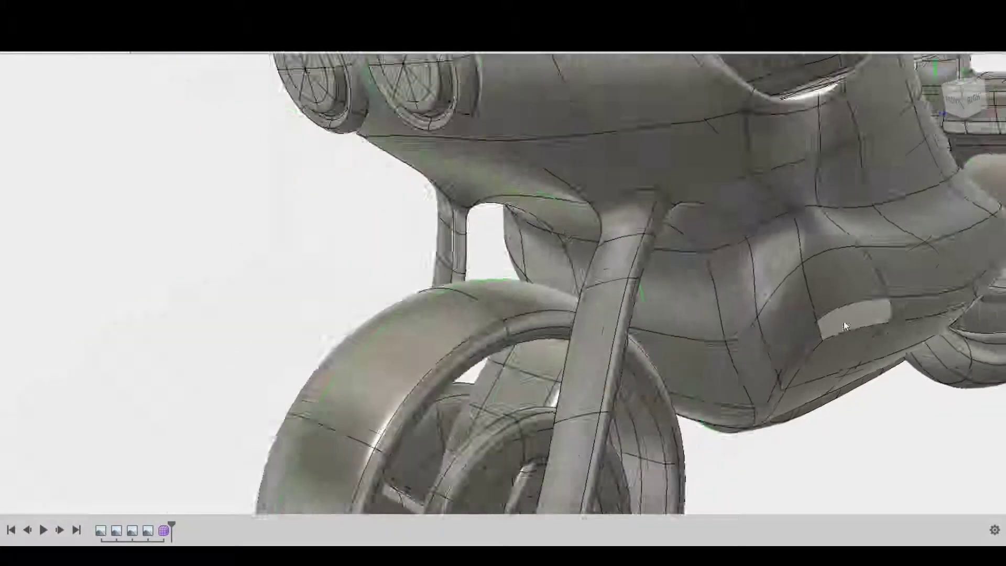
pyautogui.keyDown('shift'); pyautogui.moveTo(844, 322); pyautogui.dragTo(571, 287, button='middle'); pyautogui.keyUp('shift')
pyautogui.scroll(5, 571, 287)
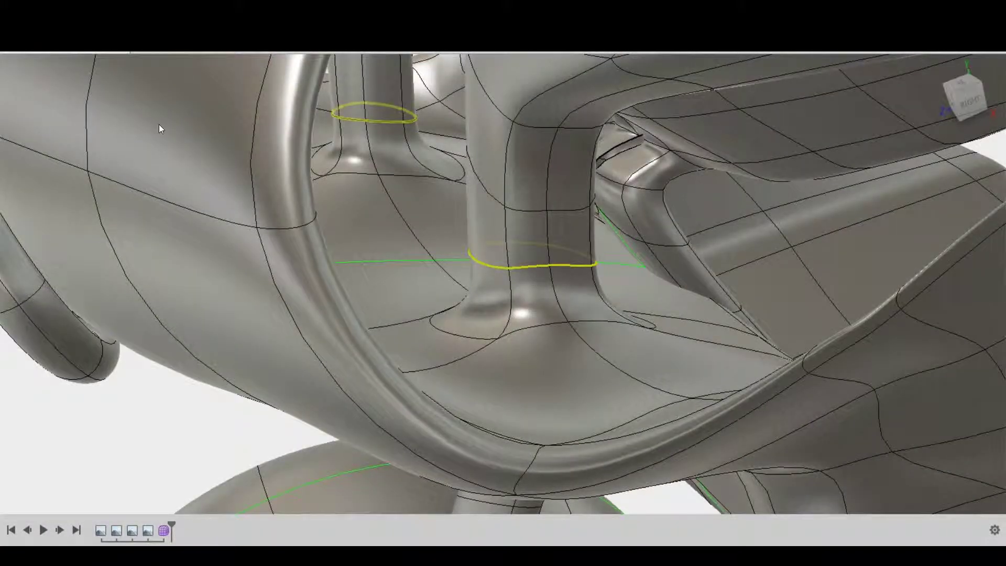
# Select the faces where the fork legs join the body.
pyautogui.click(523, 333)
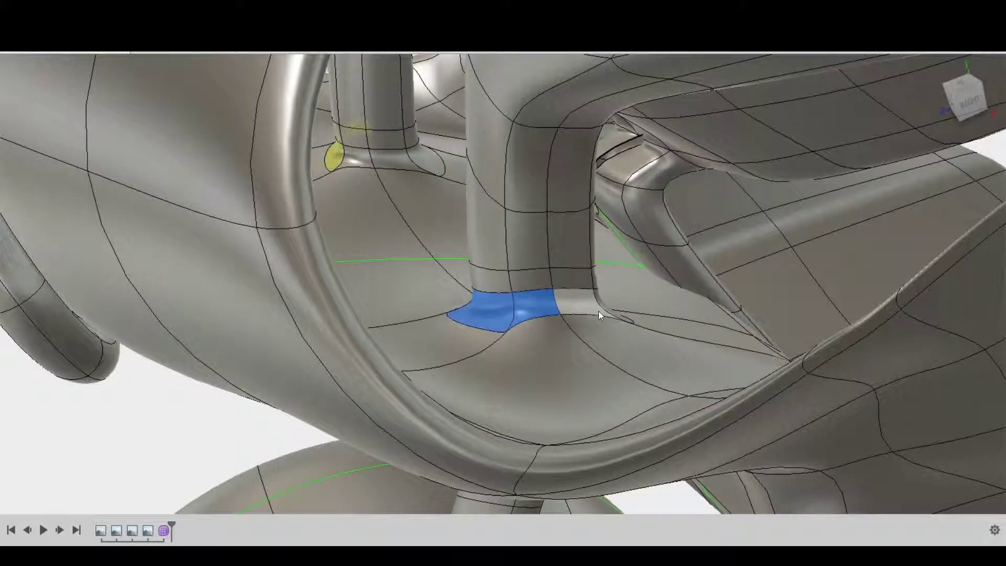
pyautogui.keyDown('shift'); pyautogui.moveTo(599, 310); pyautogui.dragTo(682, 294, button='middle'); pyautogui.keyUp('shift')
pyautogui.scroll(-5, 502, 283)
pyautogui.moveTo(502, 283)
pyautogui.keyDown('shift'); pyautogui.mouseDown(button='middle')
pyautogui.moveTo(823, 150)
pyautogui.moveTo(683, 384)
pyautogui.mouseUp(button='middle'); pyautogui.keyUp('shift')
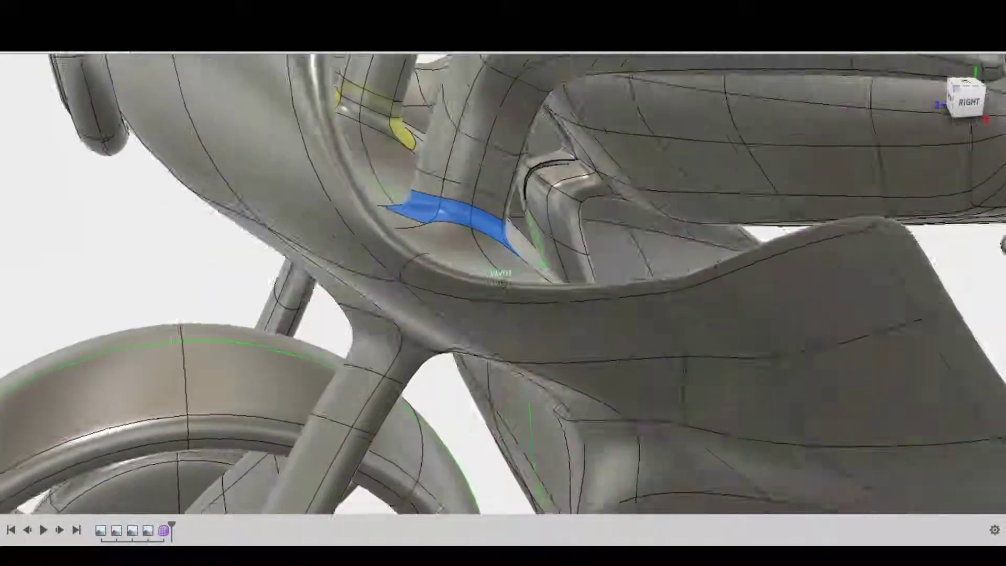
pyautogui.scroll(-5, 823, 150)
pyautogui.scroll(5, 683, 384)
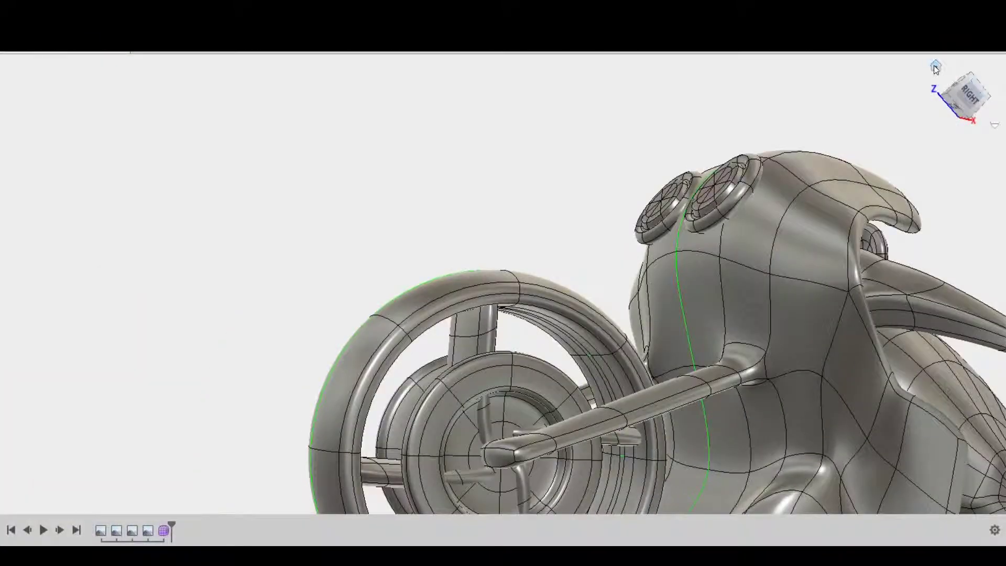
pyautogui.scroll(5, 491, 236)
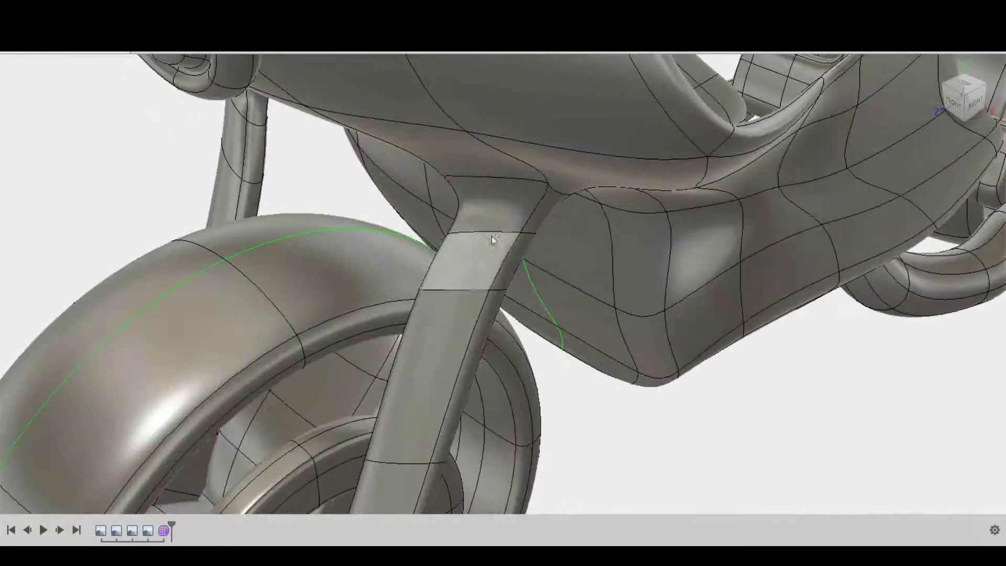
# Delete the fork junction faces, leaving an elliptical opening for each leg.
pyautogui.keyDown('shift'); pyautogui.moveTo(492, 236); pyautogui.dragTo(499, 269, button='middle'); pyautogui.keyUp('shift')
pyautogui.click(968, 110)
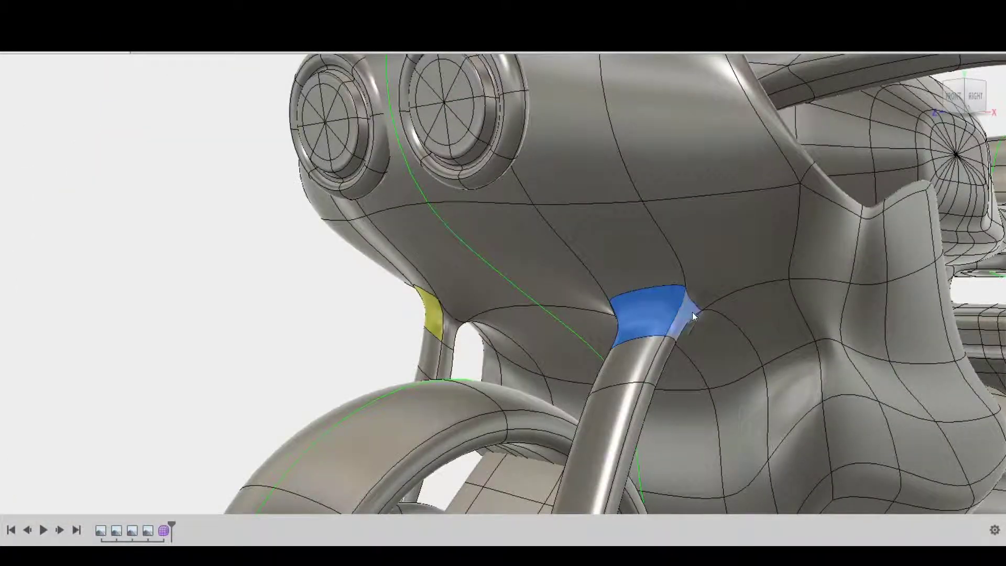
pyautogui.keyDown('shift'); pyautogui.moveTo(693, 312); pyautogui.dragTo(556, 249, button='middle'); pyautogui.keyUp('shift')
pyautogui.scroll(5, 810, 355)
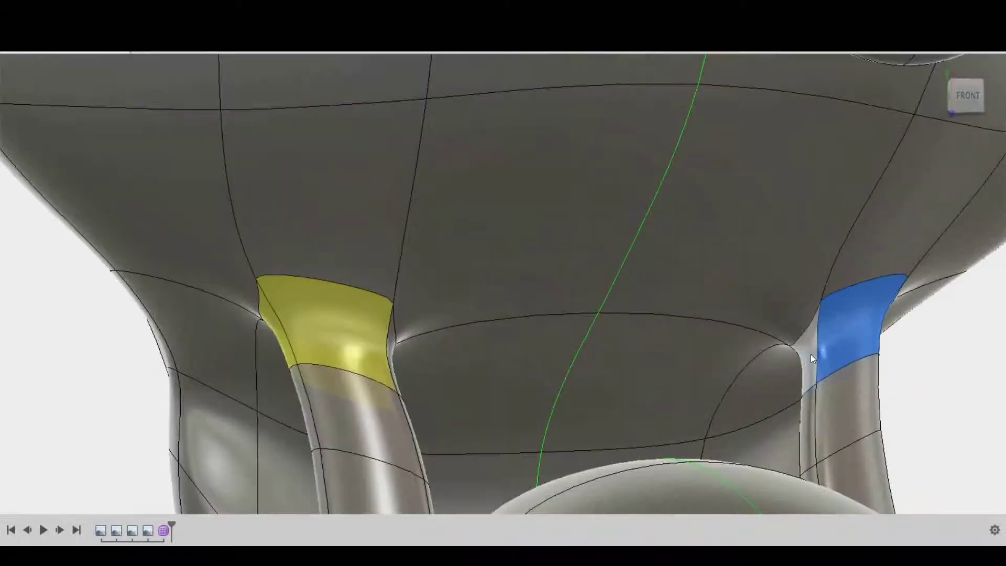
pyautogui.press('Delete')
# Select the edge loop around the fairing opening.
pyautogui.moveTo(722, 379)
pyautogui.keyDown('shift'); pyautogui.mouseDown(button='middle')
pyautogui.moveTo(588, 353)
pyautogui.moveTo(625, 182)
pyautogui.mouseUp(button='middle'); pyautogui.keyUp('shift')
pyautogui.doubleClick(578, 350)
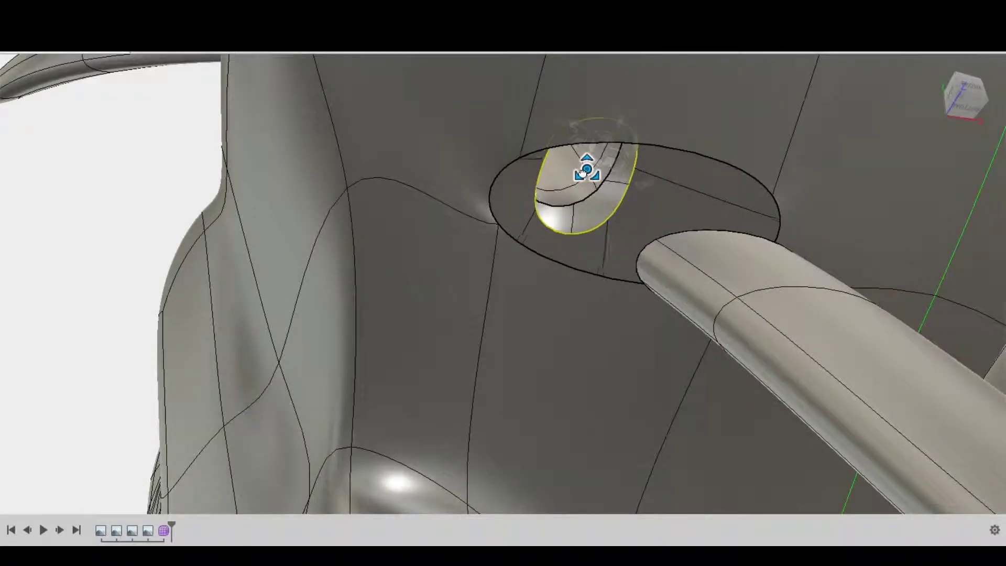
pyautogui.click(976, 109)
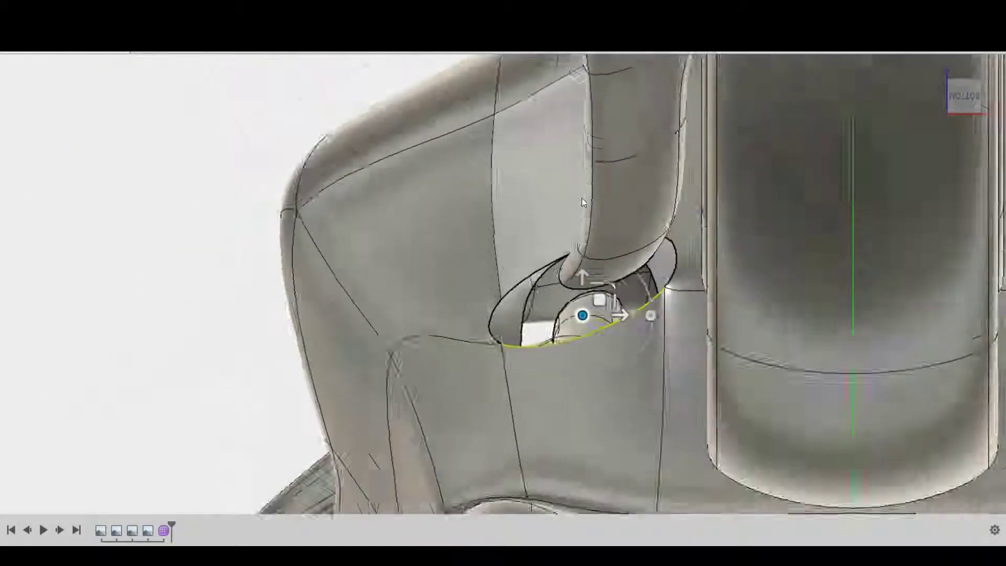
pyautogui.keyDown('shift'); pyautogui.moveTo(608, 247); pyautogui.dragTo(555, 293, button='middle'); pyautogui.keyUp('shift')
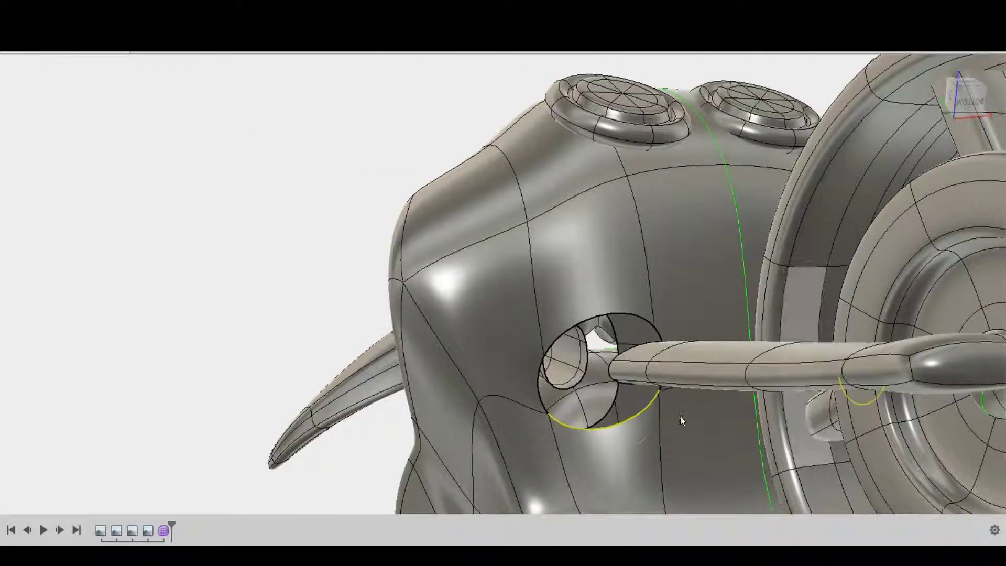
pyautogui.scroll(3, 580, 389)
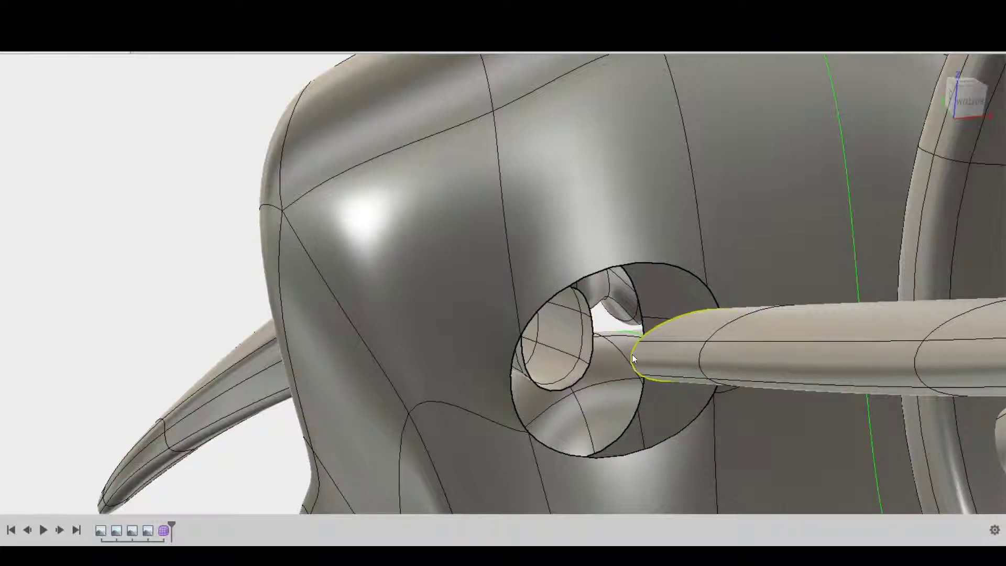
# Push the hole's edge loop inward to form a sleeve around the crossbar tube.
pyautogui.click(591, 336)
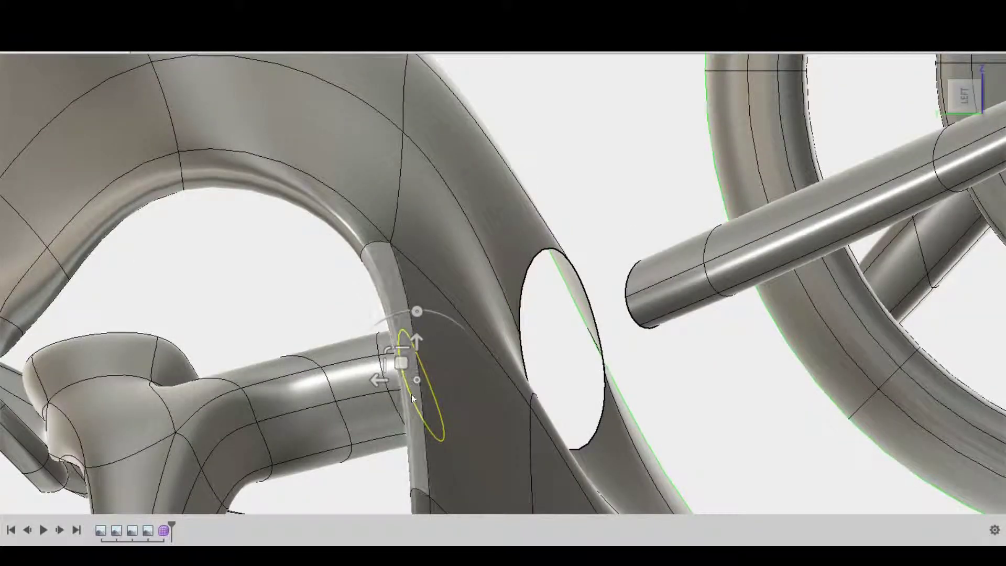
pyautogui.moveTo(410, 373); pyautogui.dragTo(582, 314)
pyautogui.moveTo(582, 314)
pyautogui.keyDown('shift'); pyautogui.mouseDown(button='middle')
pyautogui.moveTo(723, 400)
pyautogui.moveTo(945, 128)
pyautogui.mouseUp(button='middle'); pyautogui.keyUp('shift')
pyautogui.scroll(3, 679, 268)
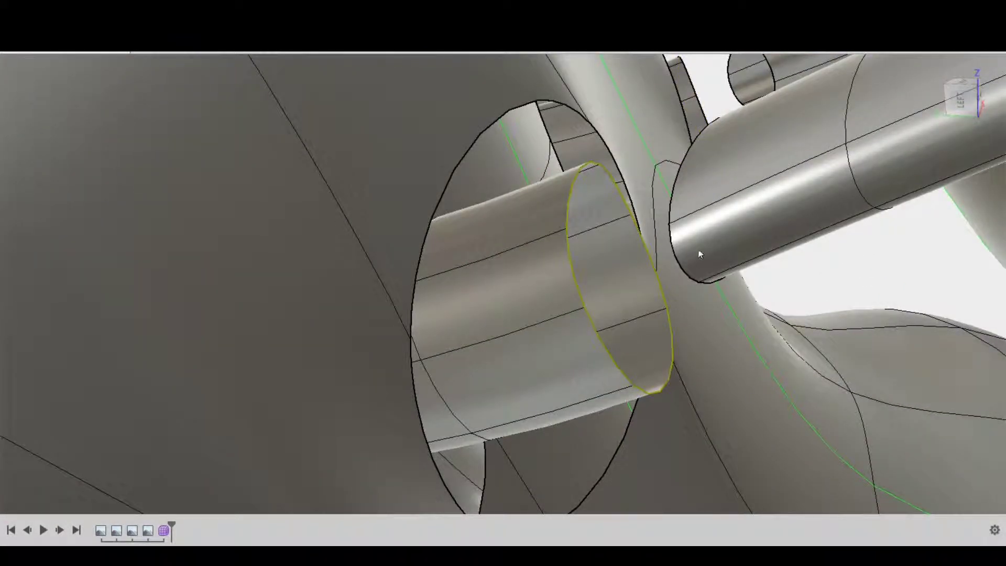
pyautogui.doubleClick(677, 265)
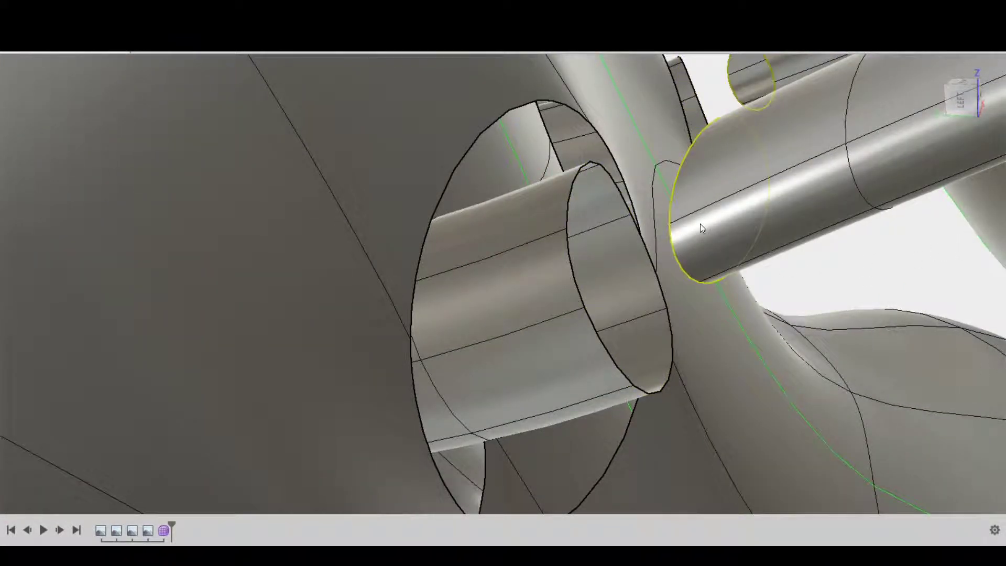
pyautogui.click(935, 66)
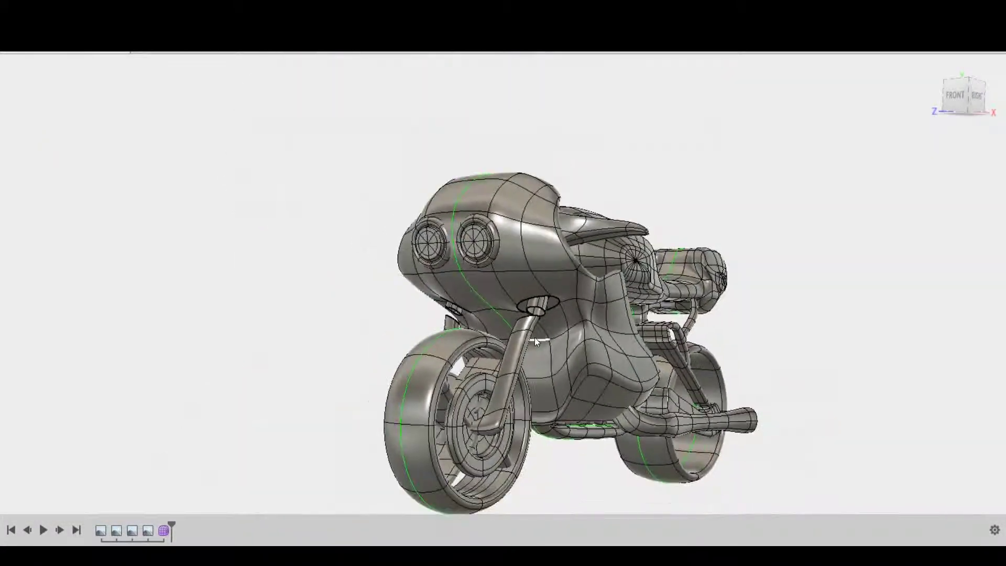
# Select a vertical strip of faces beside the fork leg's top.
pyautogui.scroll(5, 529, 349)
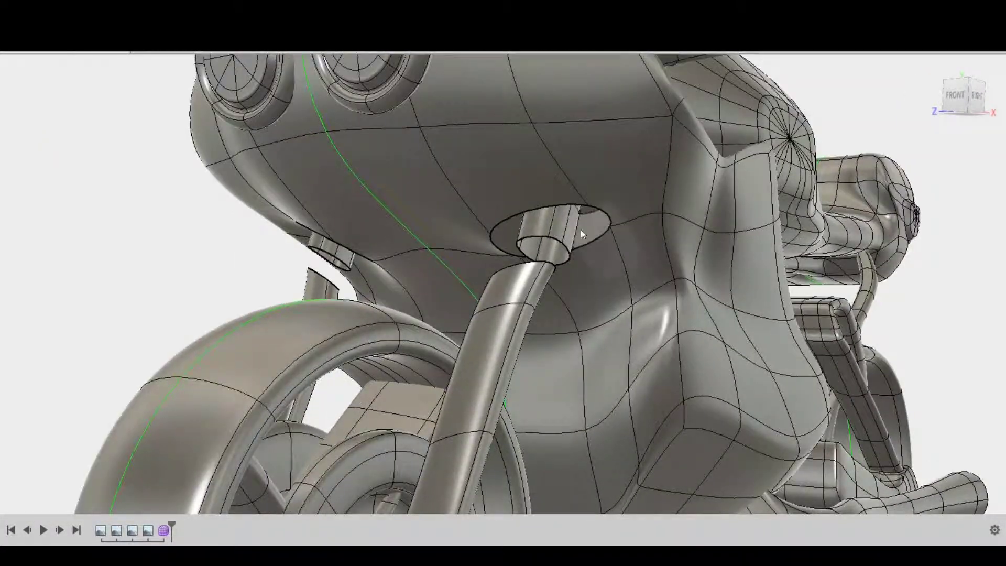
pyautogui.click(582, 228)
pyautogui.doubleClick(552, 321)
pyautogui.scroll(-3, 572, 435)
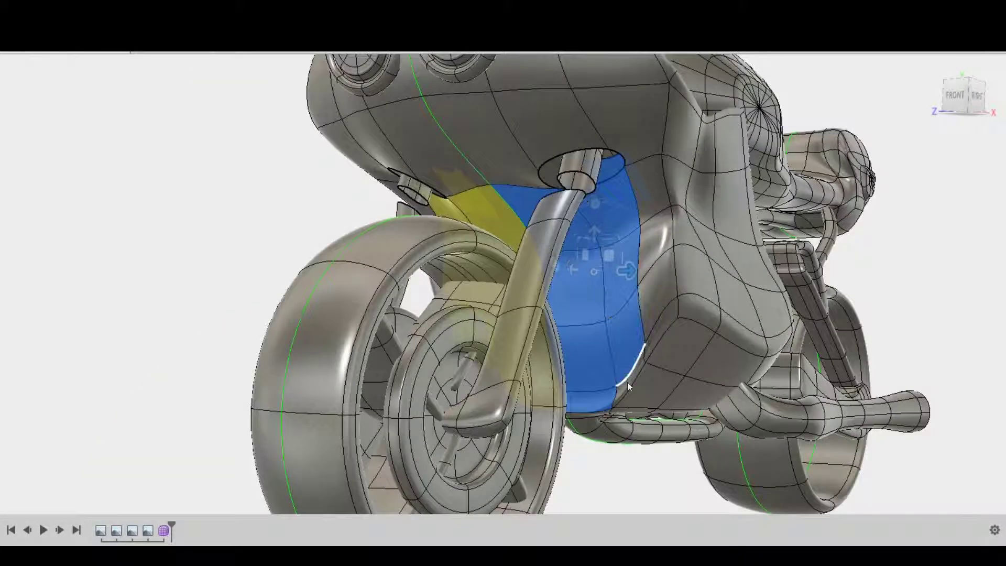
pyautogui.scroll(5, 620, 312)
pyautogui.press('Escape')
# Adjust the fork tube's top edge where it meets the fairing underside.
pyautogui.scroll(-5, 584, 291)
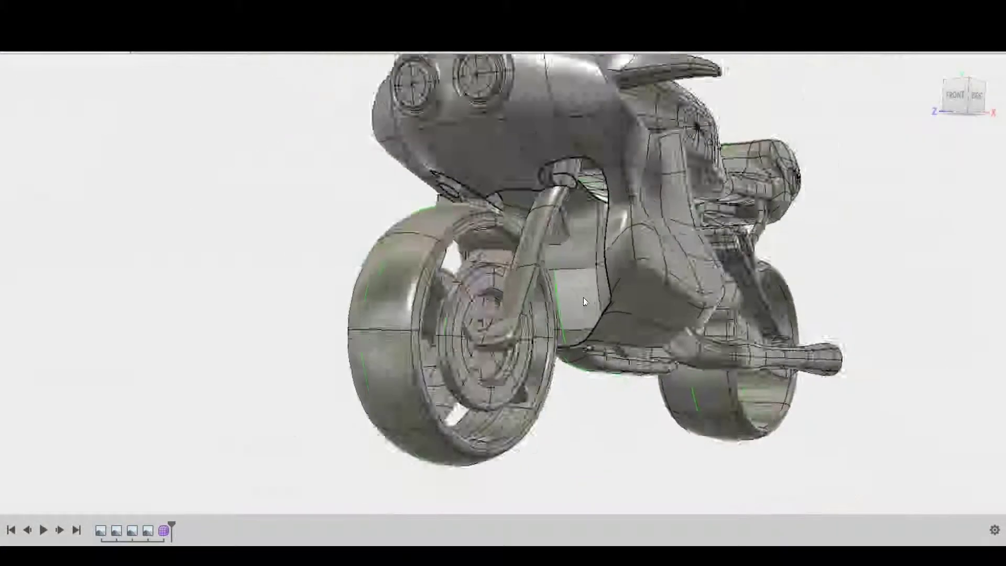
pyautogui.keyDown('shift'); pyautogui.moveTo(583, 298); pyautogui.dragTo(524, 236, button='middle'); pyautogui.keyUp('shift')
pyautogui.scroll(2, 509, 222)
pyautogui.scroll(5, 545, 213)
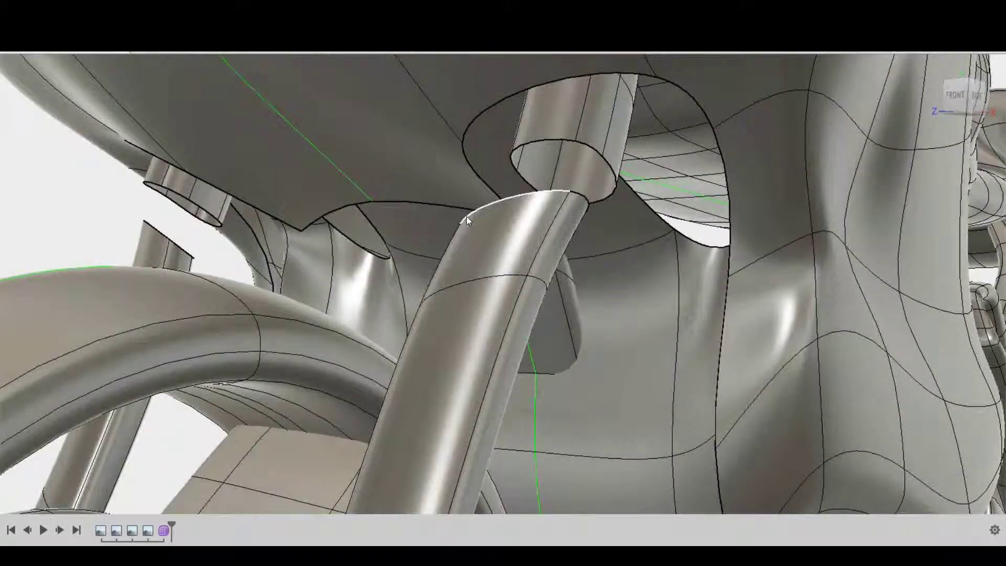
pyautogui.scroll(-4, 472, 218)
pyautogui.scroll(3, 554, 218)
pyautogui.scroll(-3, 460, 238)
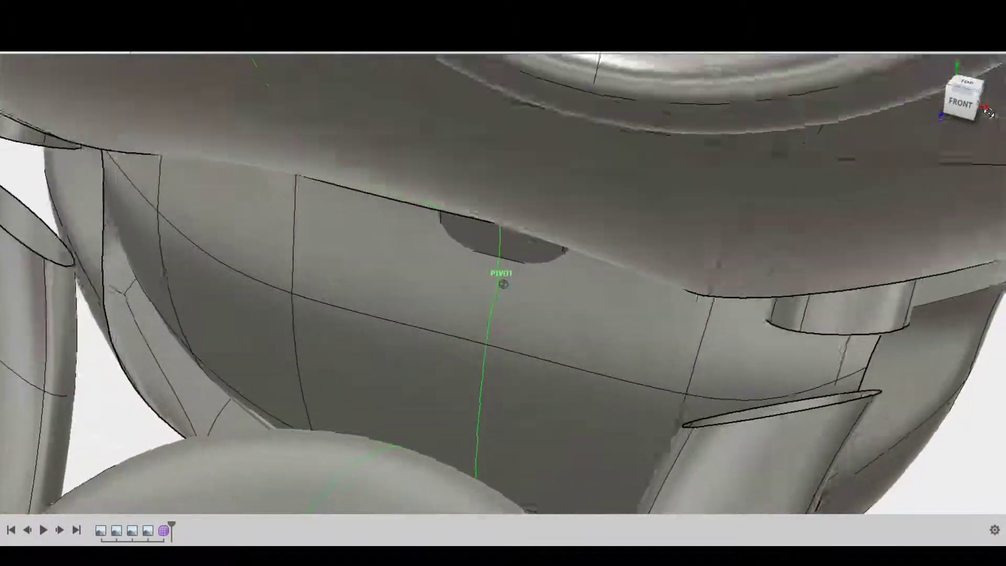
pyautogui.click(689, 383)
pyautogui.keyDown('shift'); pyautogui.moveTo(756, 293); pyautogui.dragTo(769, 340, button='middle'); pyautogui.keyUp('shift')
pyautogui.scroll(4, 713, 240)
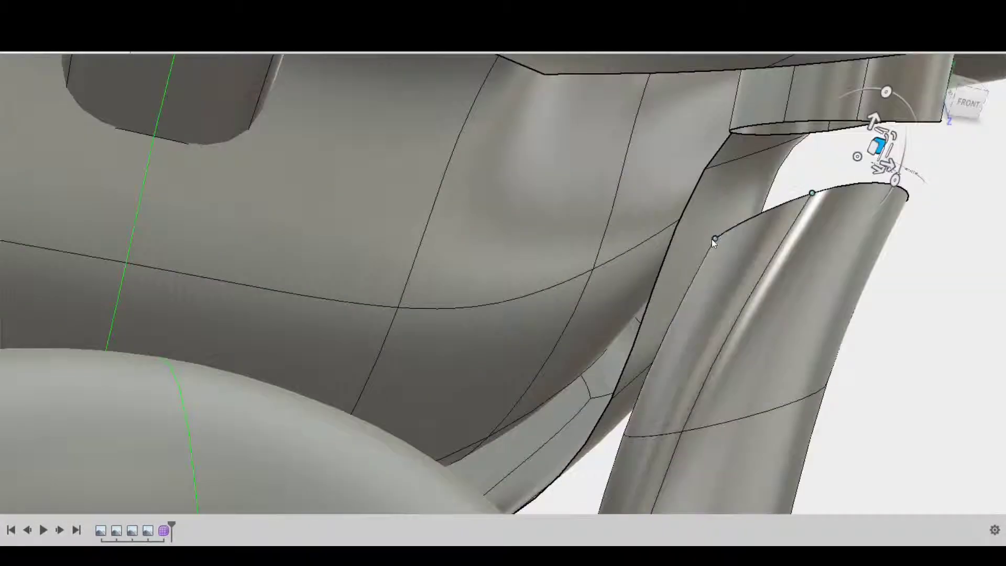
pyautogui.press('Escape')
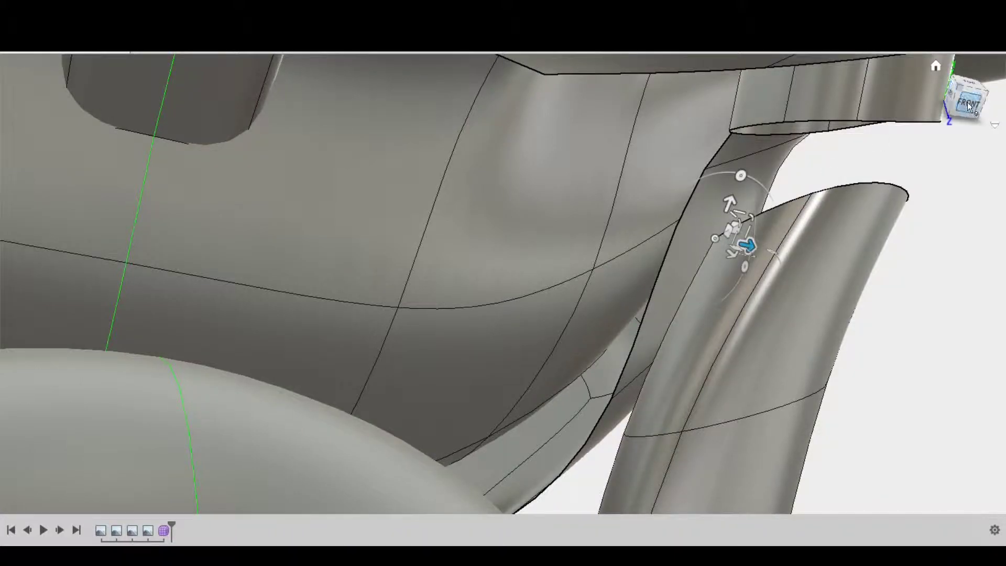
# Narrow the upper fork tube's bottom edge loop so the leg rises cleanly through the cutout.
pyautogui.click(969, 107)
pyautogui.moveTo(577, 236)
pyautogui.keyDown('shift'); pyautogui.mouseDown(button='middle')
pyautogui.moveTo(410, 290)
pyautogui.moveTo(389, 213)
pyautogui.mouseUp(button='middle'); pyautogui.keyUp('shift')
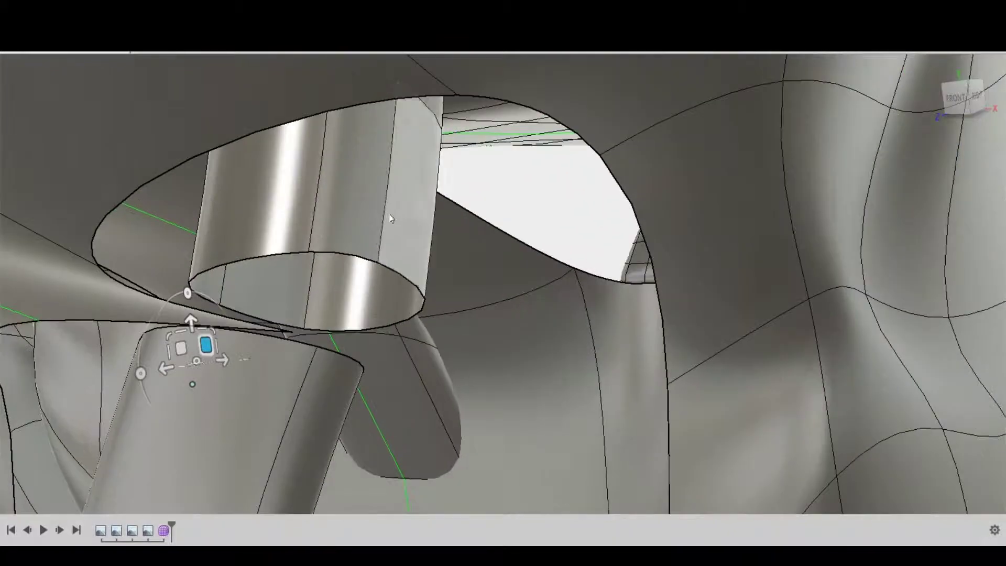
pyautogui.click(389, 213)
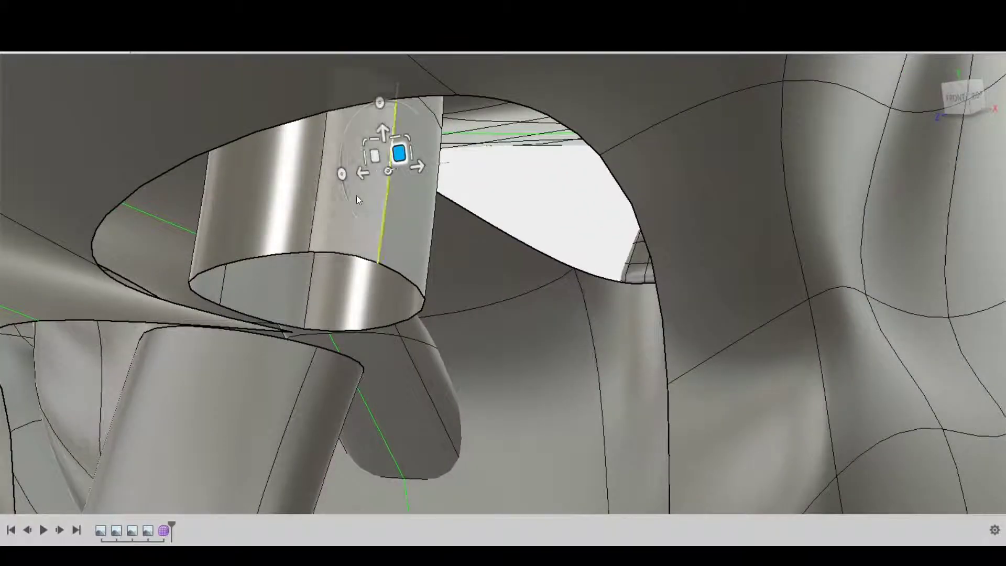
pyautogui.hotkey('ctrl', 'z')
pyautogui.hotkey('ctrl', 'z')
pyautogui.hotkey('ctrl', 'z')
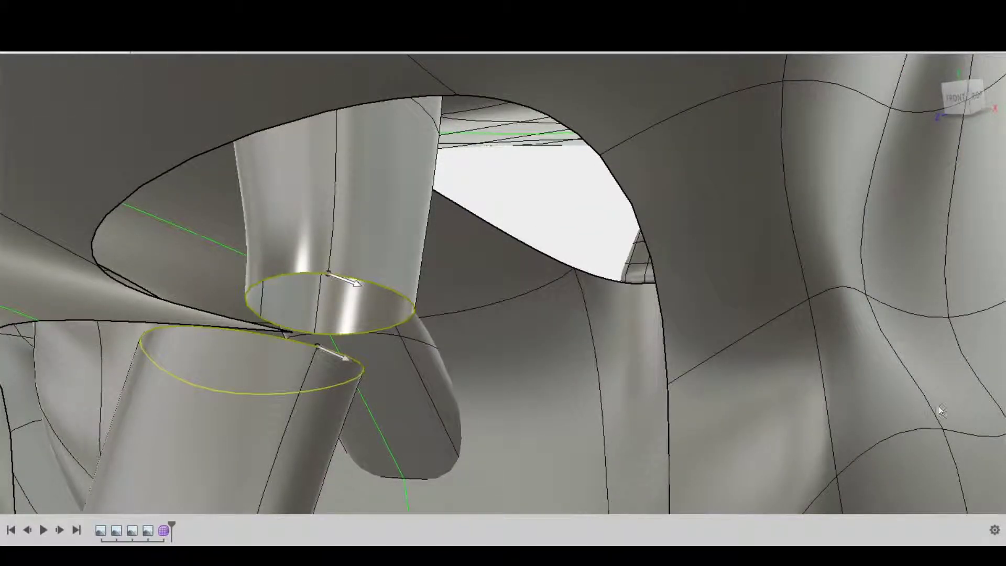
pyautogui.scroll(-5, 753, 423)
pyautogui.scroll(5, 640, 381)
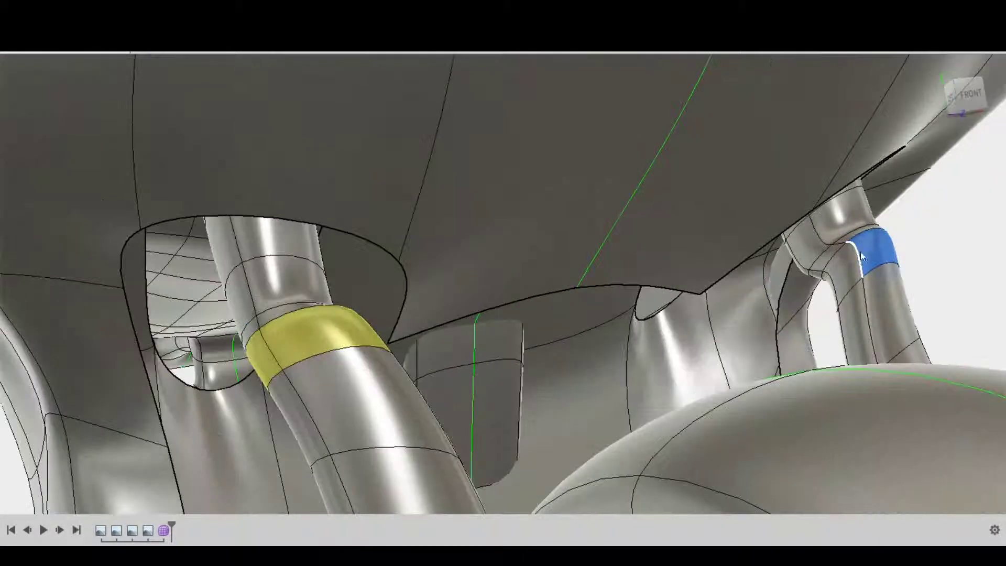
pyautogui.scroll(5, 827, 277)
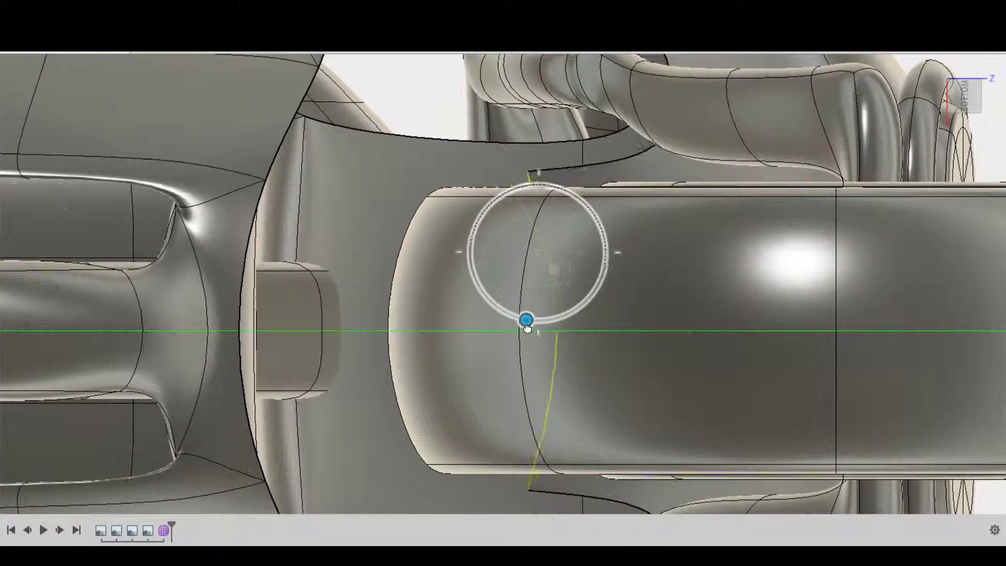
# Orbit to an angled view of the fairing underside between the fork tubes.
pyautogui.click(966, 96)
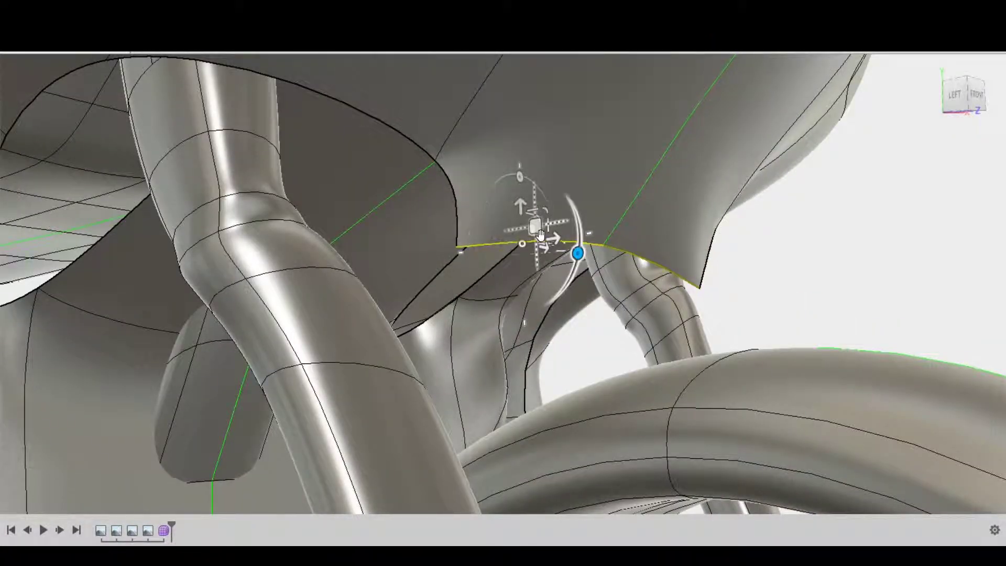
pyautogui.moveTo(502, 281)
pyautogui.keyDown('shift'); pyautogui.mouseDown(button='middle')
pyautogui.moveTo(543, 227)
pyautogui.moveTo(287, 244)
pyautogui.moveTo(398, 246)
pyautogui.mouseUp(button='middle'); pyautogui.keyUp('shift')
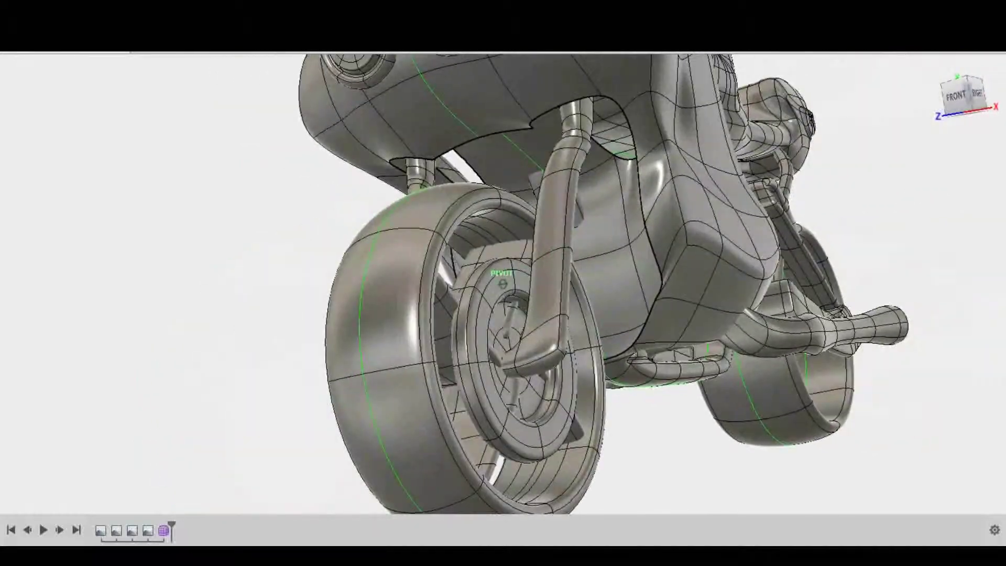
# Pull and rotate the side panel's front edge so it flows into the fairing.
pyautogui.scroll(5, 697, 220)
pyautogui.click(698, 220)
pyautogui.moveTo(654, 223); pyautogui.dragTo(517, 240)
pyautogui.moveTo(516, 240)
pyautogui.keyDown('shift'); pyautogui.mouseDown(button='middle')
pyautogui.moveTo(499, 281)
pyautogui.moveTo(234, 257)
pyautogui.mouseUp(button='middle'); pyautogui.keyUp('shift')
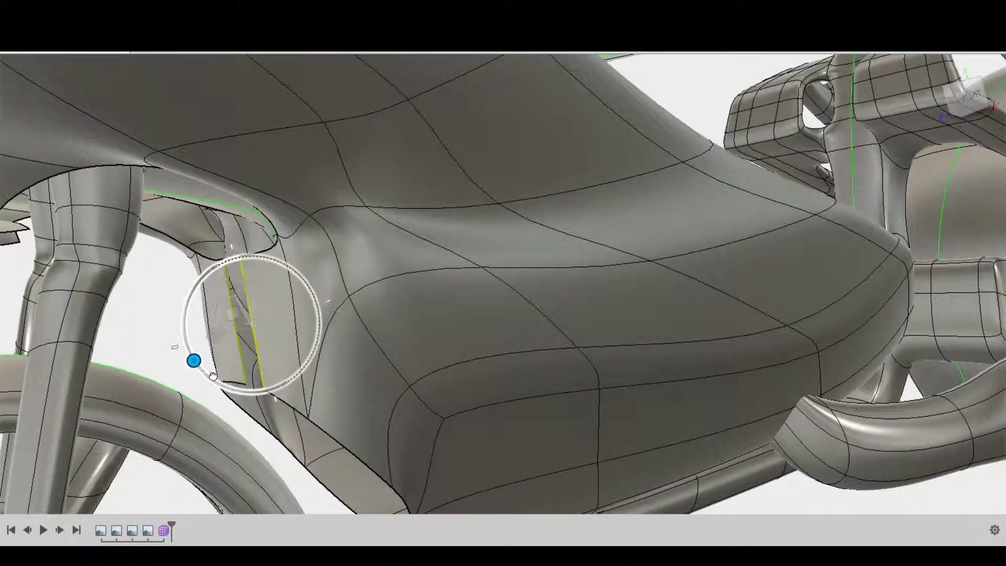
pyautogui.moveTo(186, 344); pyautogui.dragTo(211, 378)
pyautogui.moveTo(235, 294)
pyautogui.mouseDown()
pyautogui.moveTo(292, 386)
pyautogui.moveTo(314, 371)
pyautogui.moveTo(305, 371)
pyautogui.mouseUp()
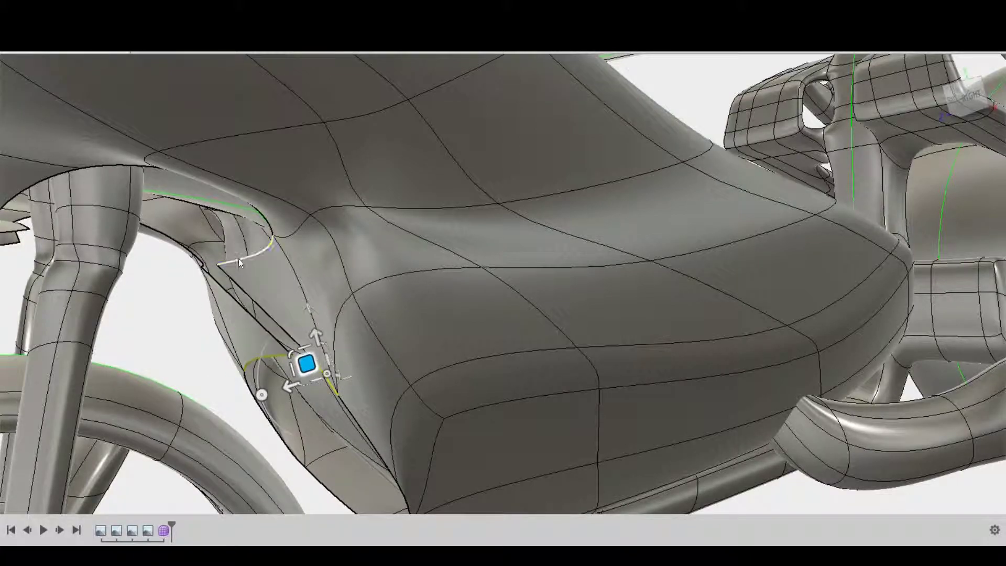
pyautogui.keyDown('shift'); pyautogui.moveTo(241, 247); pyautogui.dragTo(151, 94, button='middle'); pyautogui.keyUp('shift')
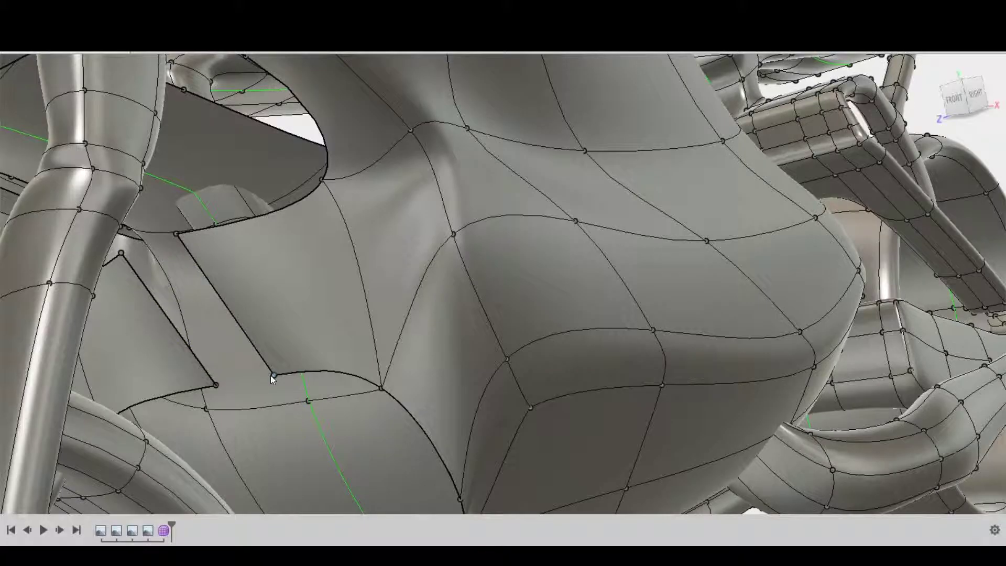
# Toggle box and smooth display, then orbit to check the whole motorcycle body.
pyautogui.hotkey('alt', '1')
pyautogui.hotkey('alt', '3')
pyautogui.scroll(-5, 118, 256)
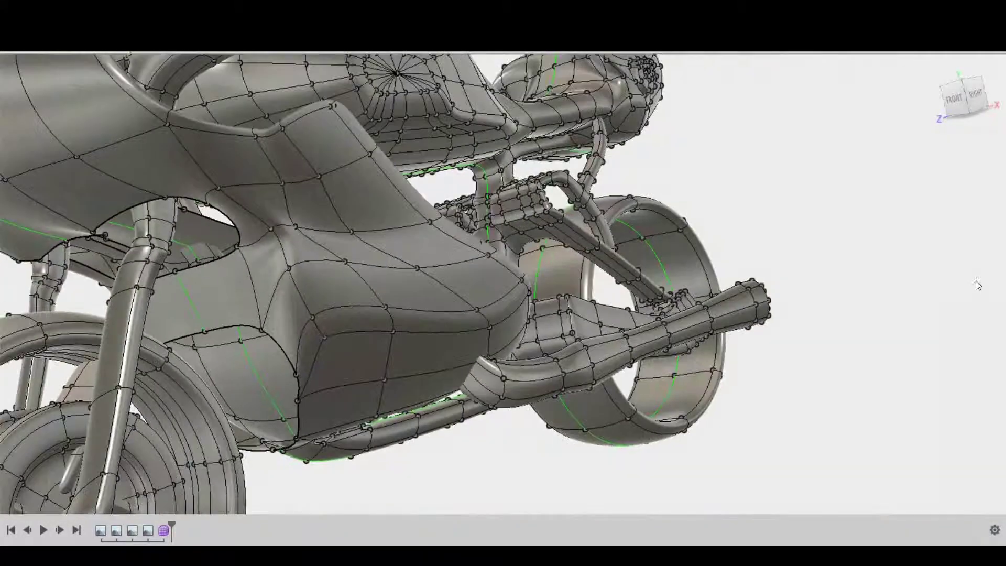
pyautogui.keyDown('shift'); pyautogui.moveTo(502, 283); pyautogui.dragTo(386, 394, button='middle'); pyautogui.keyUp('shift')
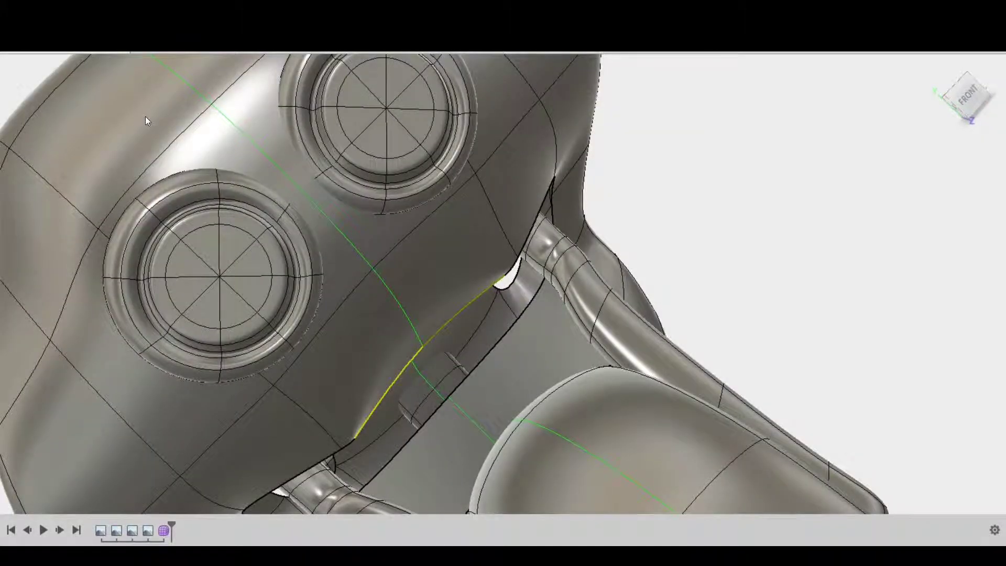
pyautogui.moveTo(965, 94); pyautogui.dragTo(937, 84)
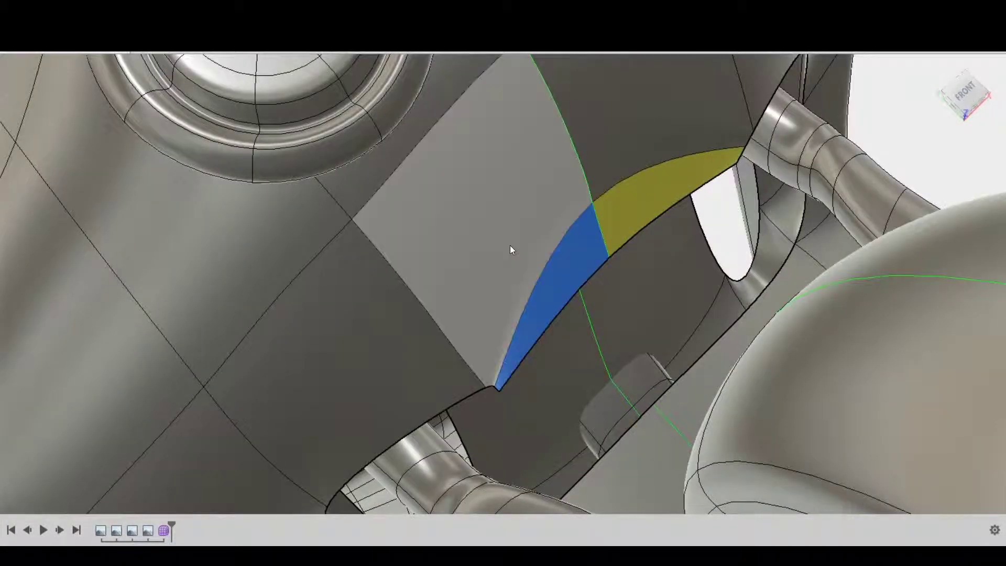
pyautogui.keyDown('shift'); pyautogui.moveTo(575, 326); pyautogui.dragTo(503, 281, button='middle'); pyautogui.keyUp('shift')
# Select the fairing opening's edge loop and view the motorcycle from the right side.
pyautogui.scroll(-10, 503, 280)
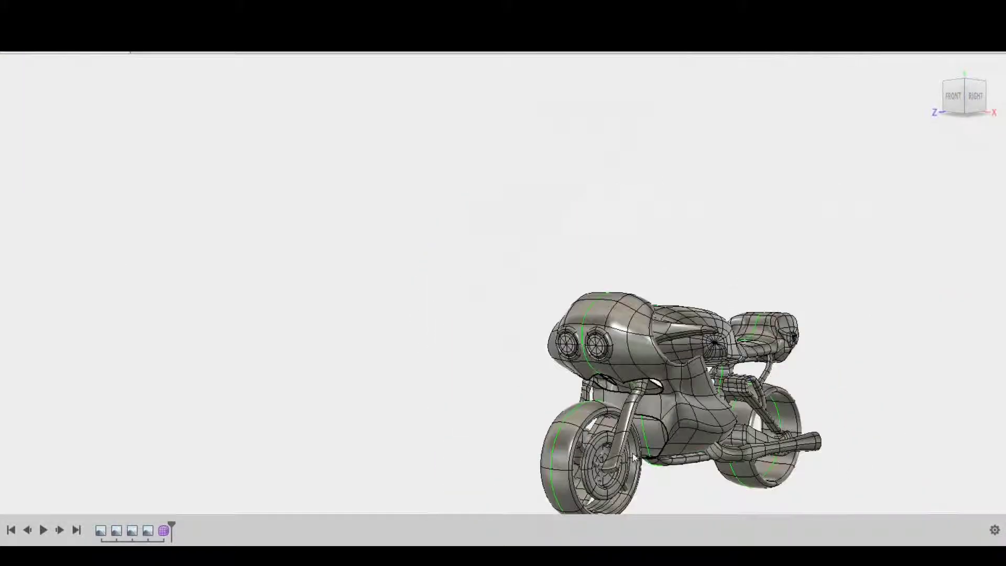
pyautogui.scroll(15, 539, 174)
pyautogui.doubleClick(572, 176)
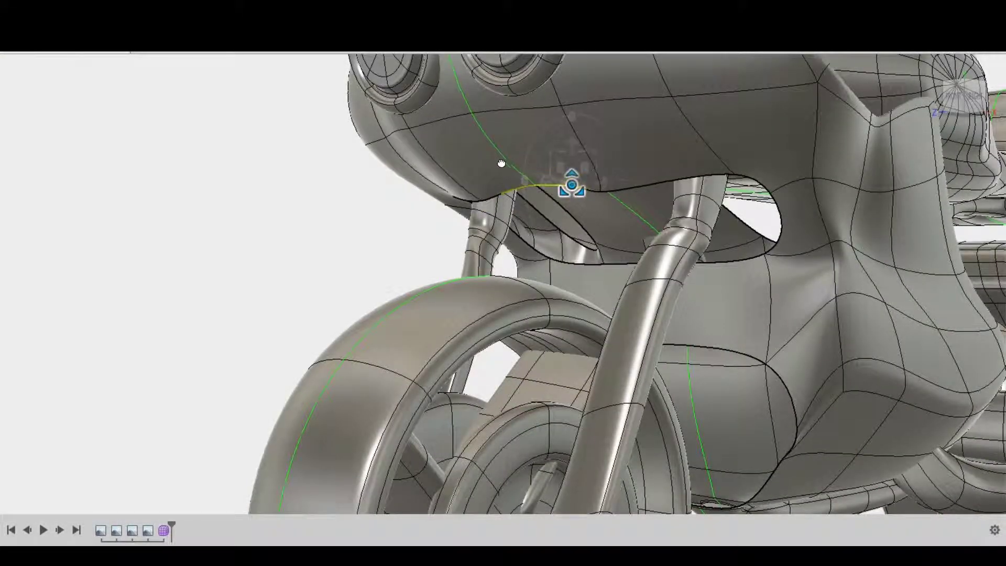
pyautogui.click(968, 114)
pyautogui.click(973, 108)
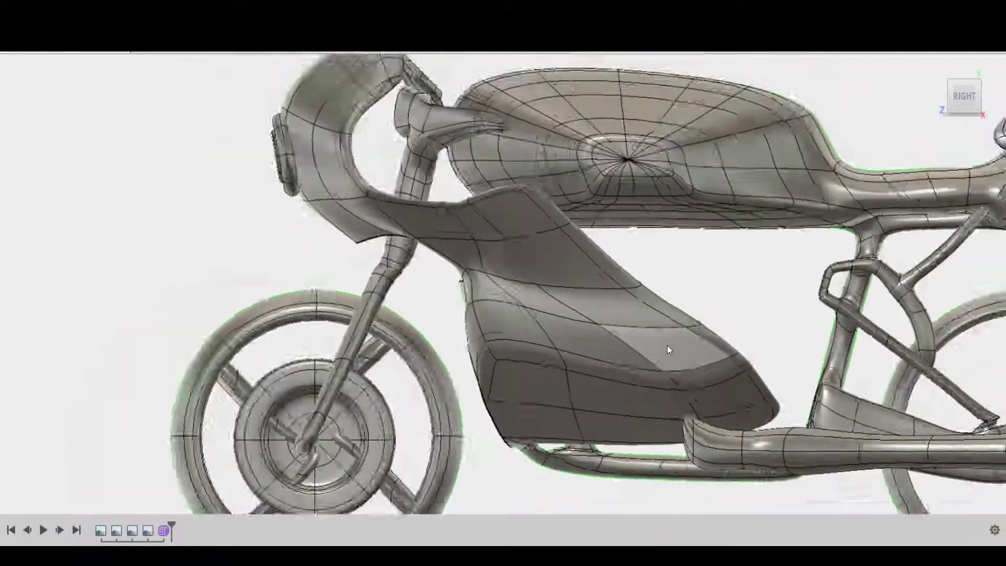
# Outline and select a face loop on the side panel near the engine area.
pyautogui.click(952, 84)
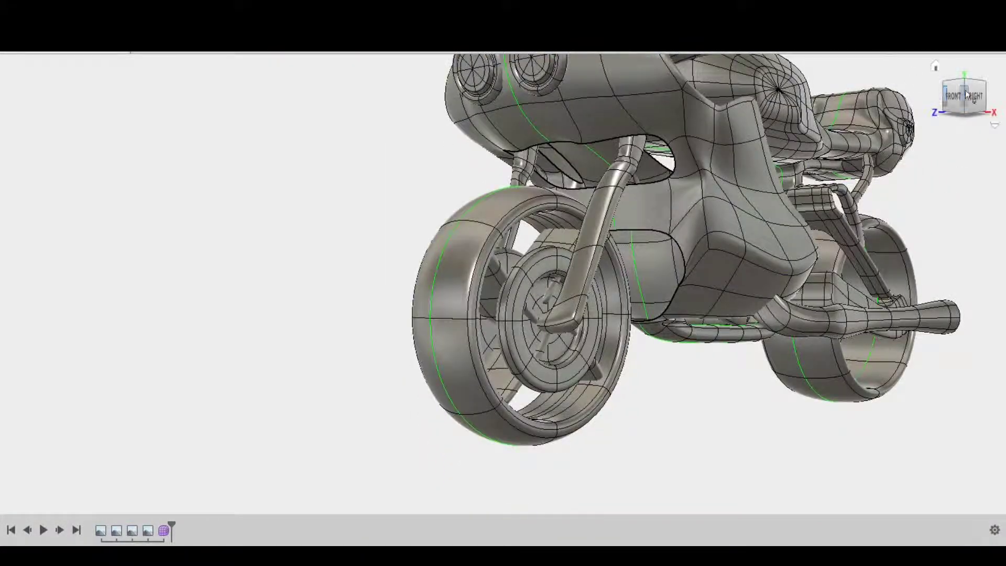
pyautogui.click(967, 94)
pyautogui.scroll(5, 455, 239)
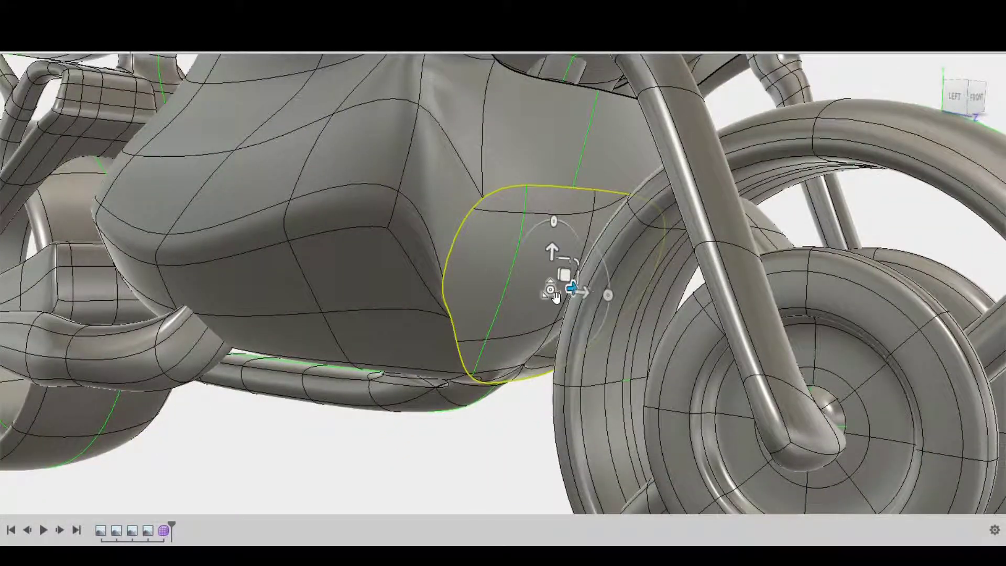
pyautogui.moveTo(540, 292); pyautogui.dragTo(518, 288)
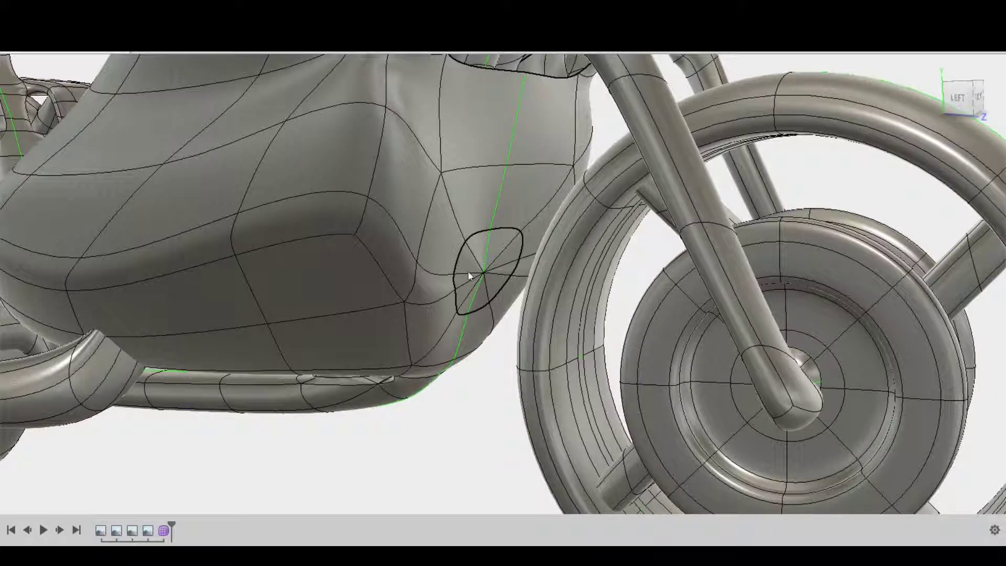
pyautogui.click(467, 271)
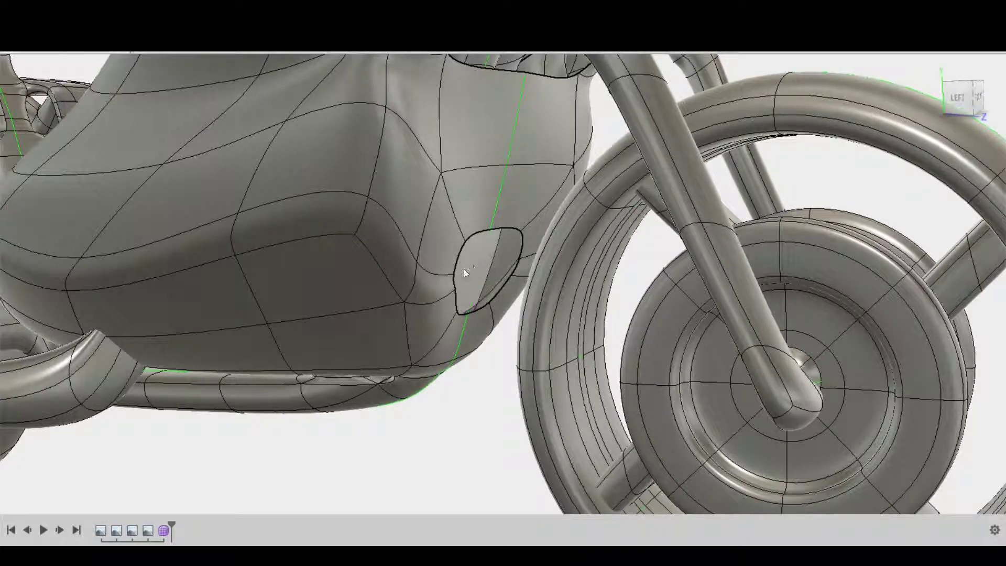
pyautogui.click(978, 108)
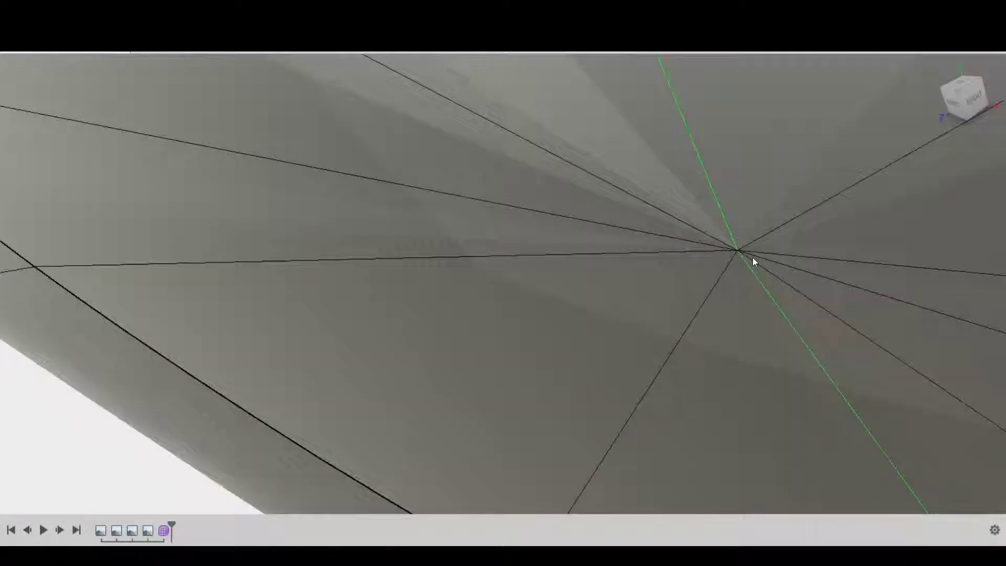
pyautogui.keyDown('shift'); pyautogui.moveTo(752, 256); pyautogui.dragTo(735, 298, button='middle'); pyautogui.keyUp('shift')
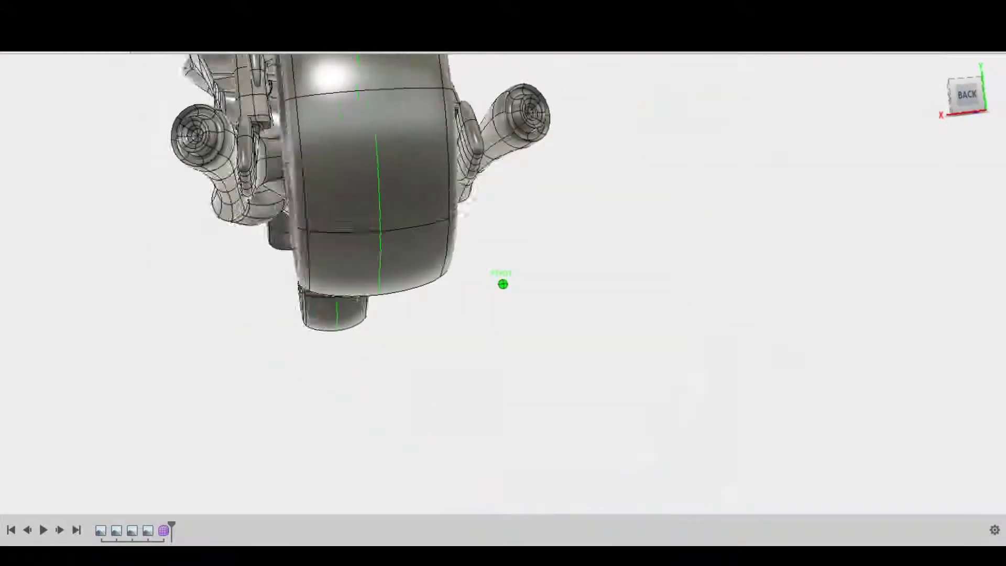
# Create a T-spline torus in the right view and move it to the rear wheel hub.
pyautogui.keyDown('shift'); pyautogui.moveTo(426, 341); pyautogui.dragTo(693, 257, button='middle'); pyautogui.keyUp('shift')
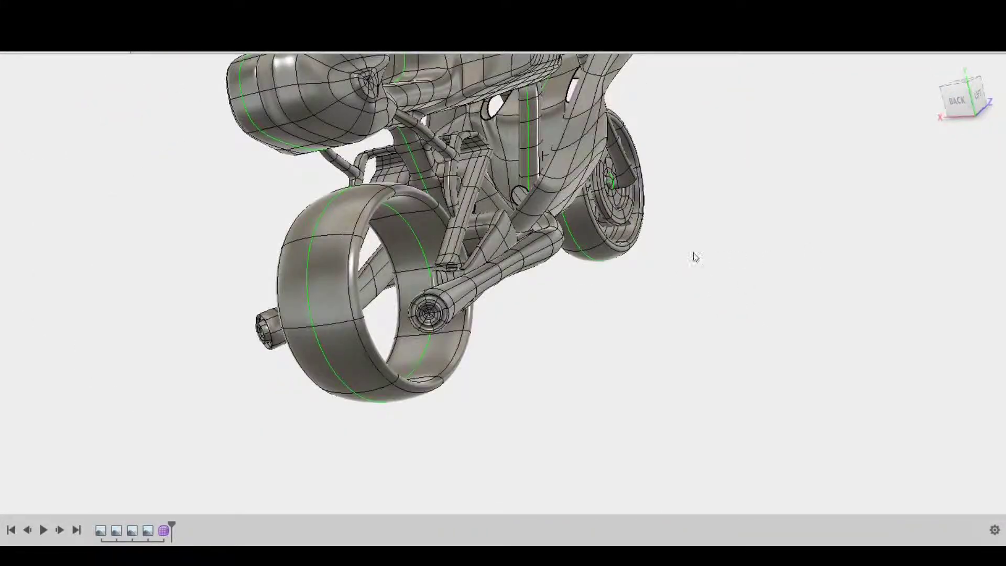
pyautogui.moveTo(970, 91)
pyautogui.mouseDown()
pyautogui.moveTo(964, 83)
pyautogui.moveTo(969, 100)
pyautogui.mouseUp()
pyautogui.click(954, 101)
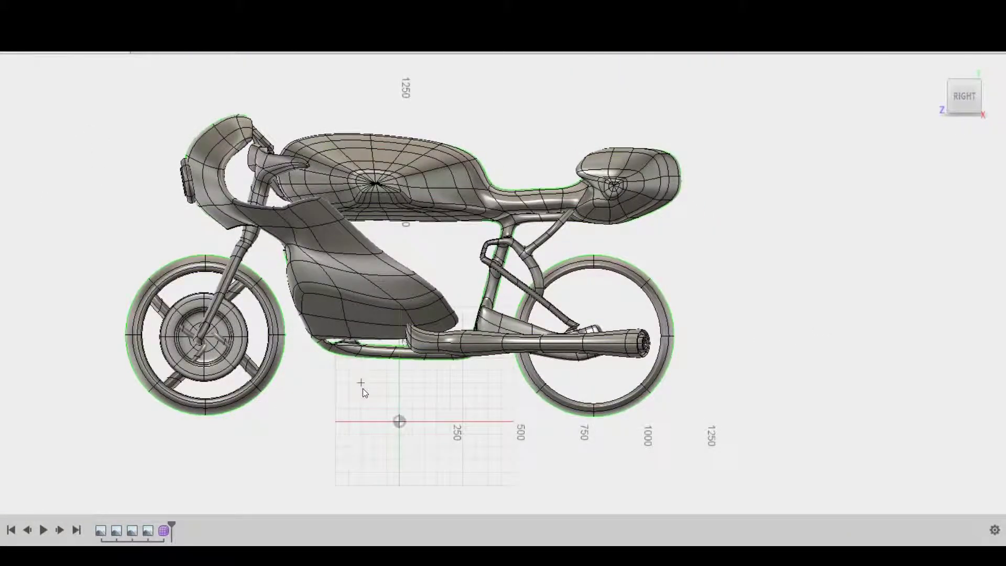
pyautogui.click(363, 388)
pyautogui.scroll(5, 343, 385)
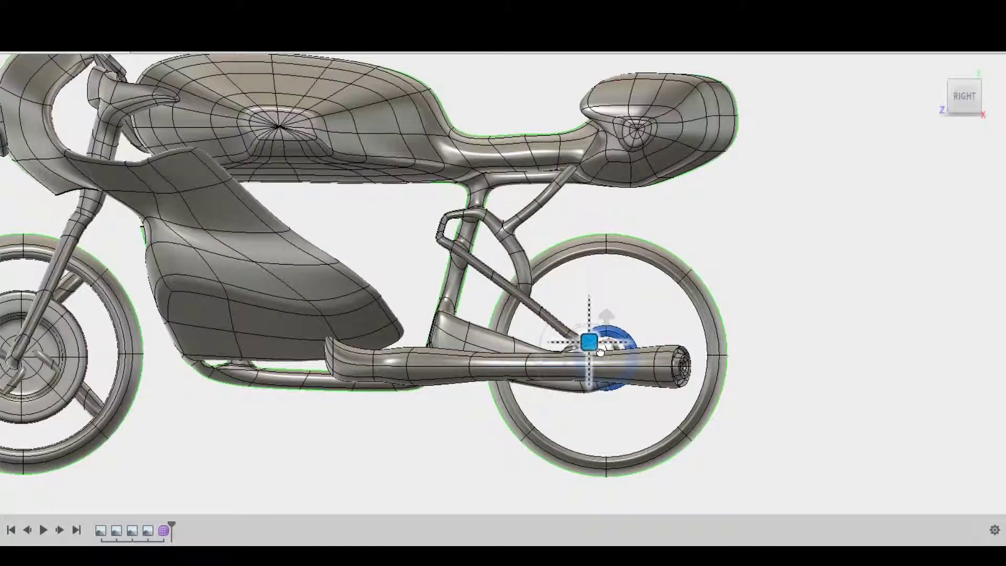
pyautogui.click(983, 92)
pyautogui.click(953, 103)
# Select the hub torus's inner edge loop to close it into a domed centre disc.
pyautogui.scroll(5, 618, 335)
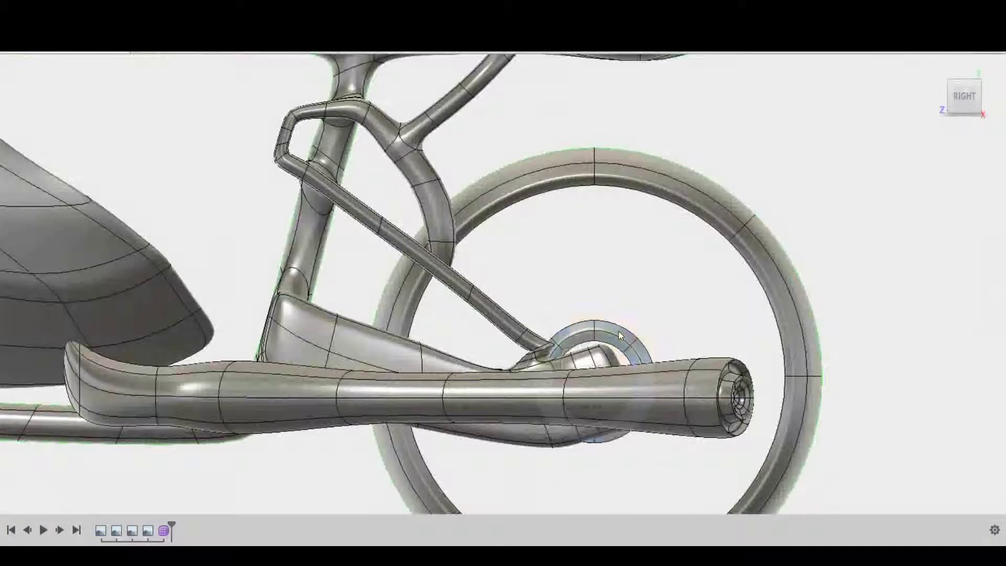
pyautogui.scroll(-5, 632, 346)
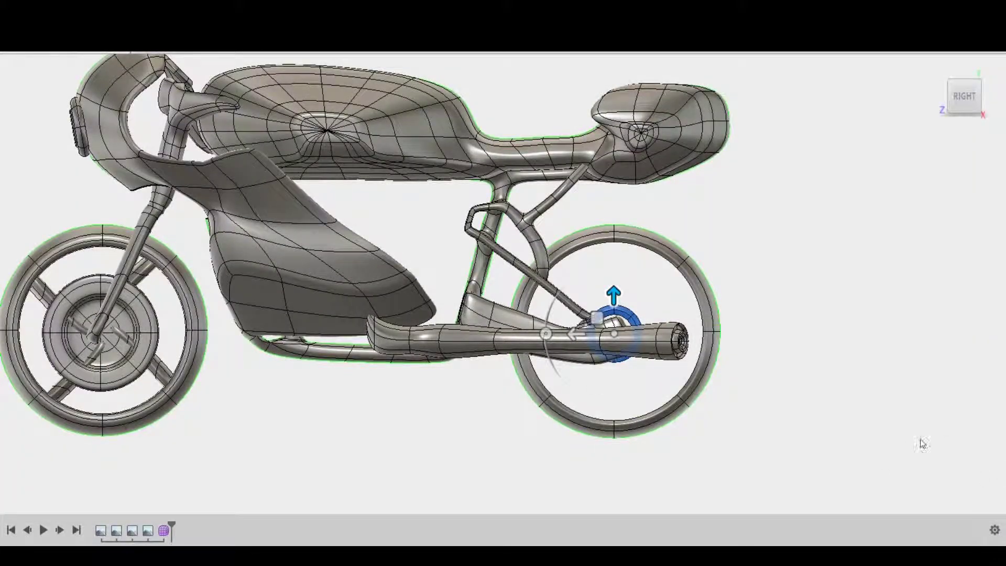
pyautogui.moveTo(978, 94); pyautogui.dragTo(969, 100)
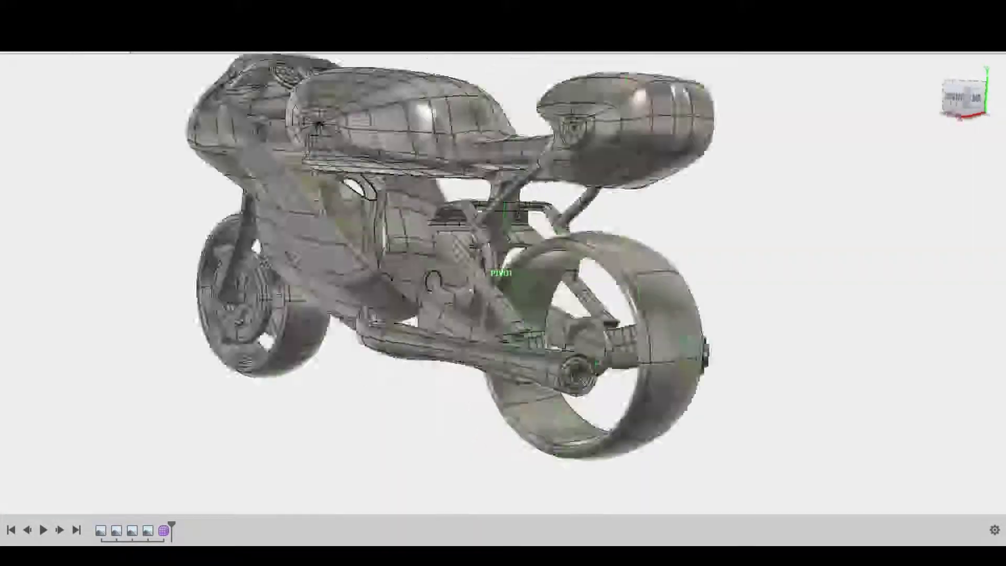
pyautogui.scroll(5, 640, 372)
pyautogui.click(640, 372)
pyautogui.scroll(-5, 680, 277)
pyautogui.keyDown('shift'); pyautogui.moveTo(680, 277); pyautogui.dragTo(636, 333, button='middle'); pyautogui.keyUp('shift')
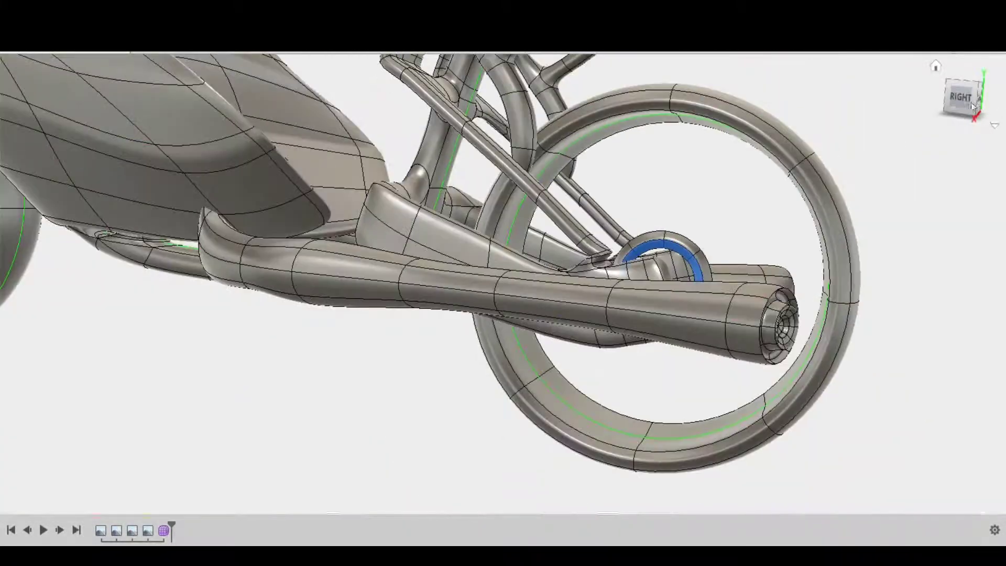
pyautogui.scroll(5, 636, 332)
pyautogui.doubleClick(637, 333)
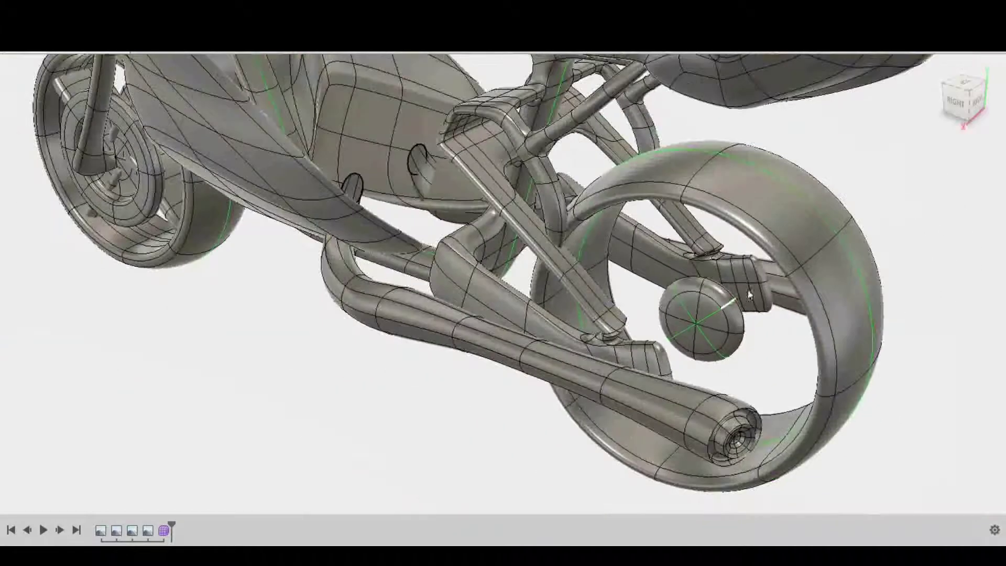
# Drag a hub face toward the rim with symmetry, forming four rear-wheel spokes.
pyautogui.click(967, 94)
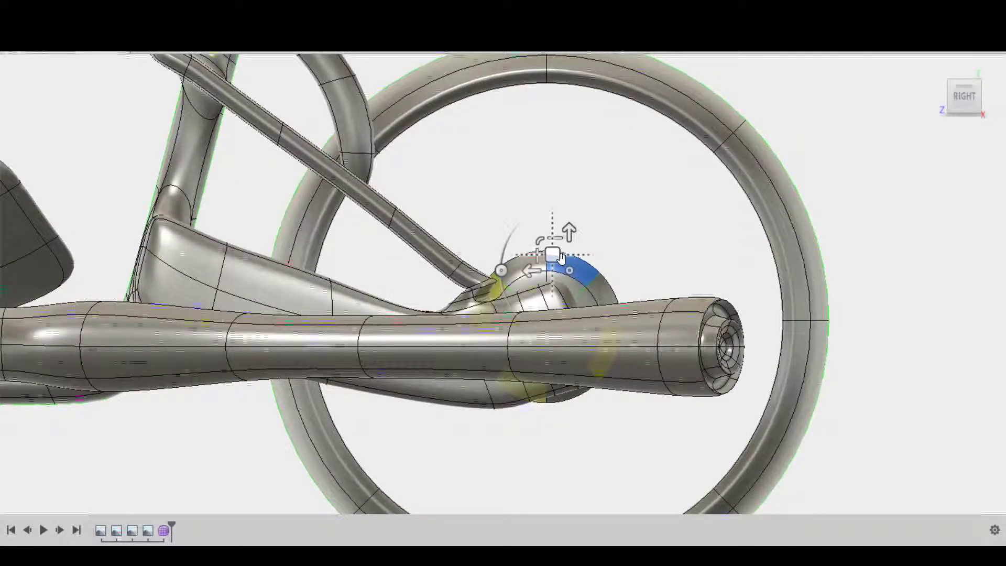
pyautogui.moveTo(560, 257); pyautogui.dragTo(681, 117)
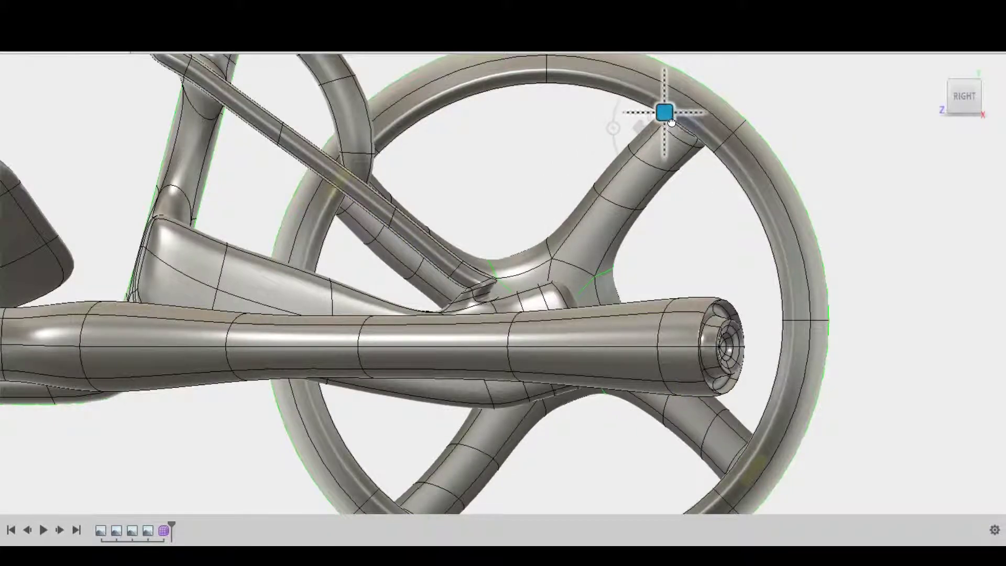
pyautogui.moveTo(964, 95); pyautogui.dragTo(952, 425)
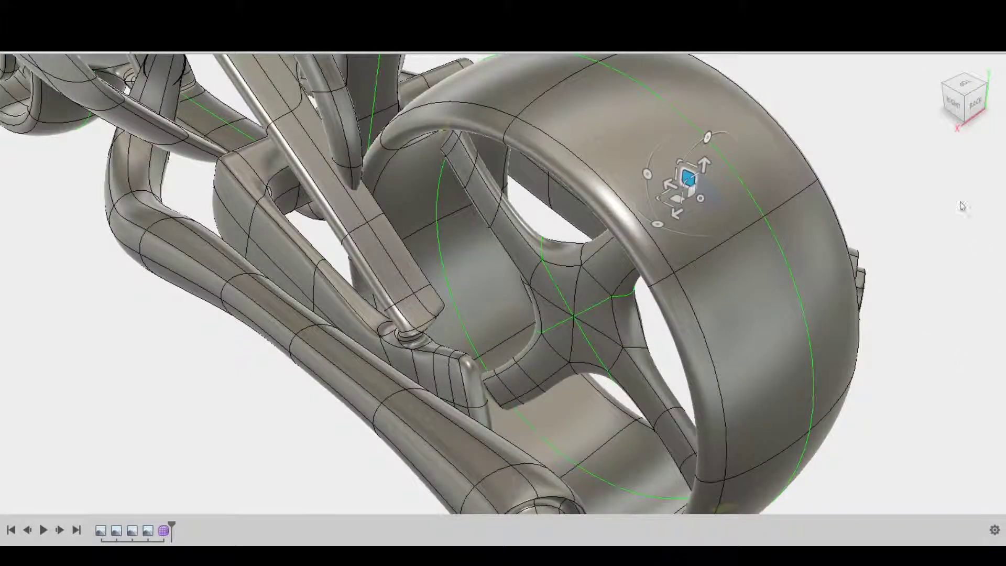
pyautogui.click(958, 100)
pyautogui.moveTo(958, 100); pyautogui.dragTo(955, 122)
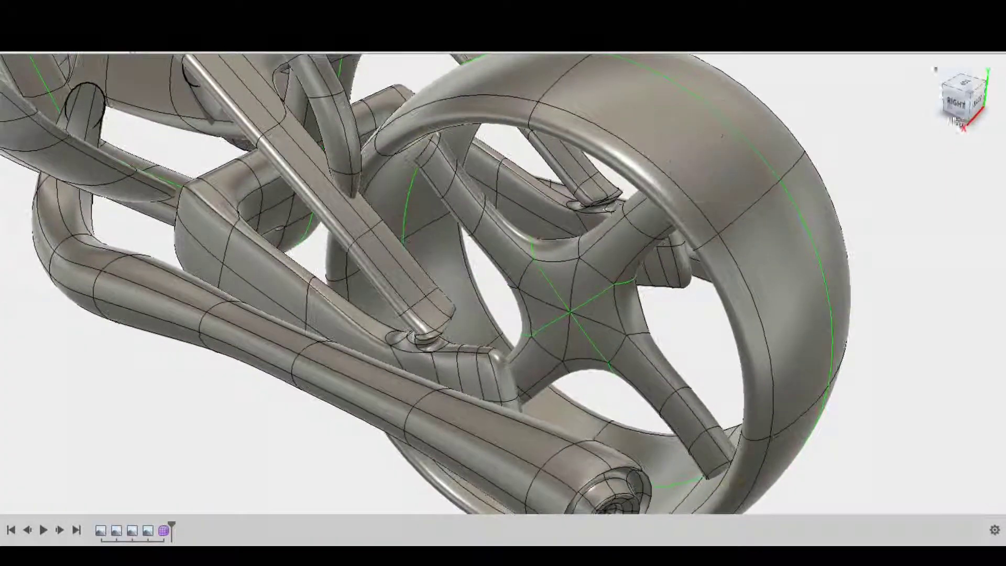
pyautogui.click(499, 253)
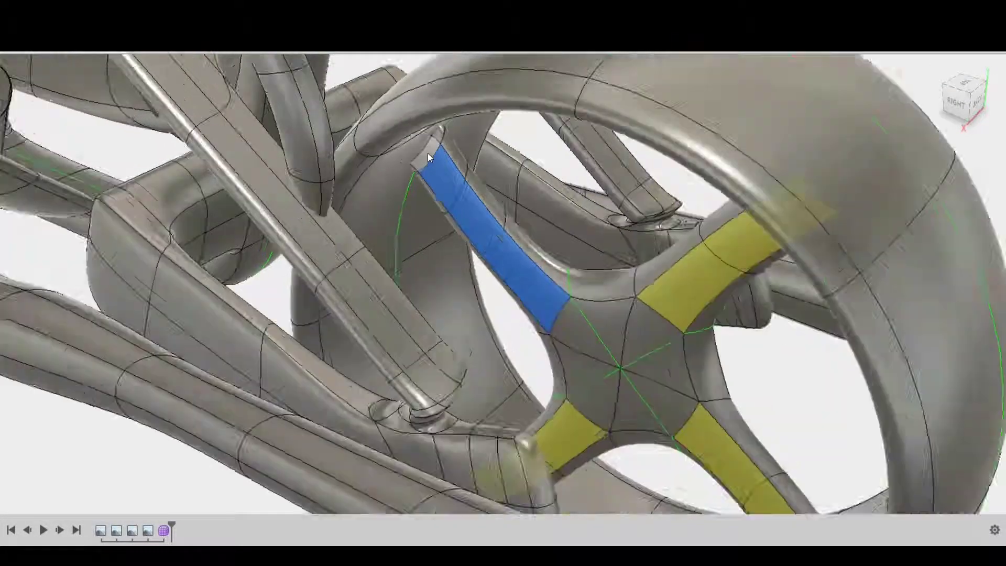
pyautogui.scroll(5, 427, 153)
# Reshape one spoke arm by pushing its face loop and the arm-hub joint face outward.
pyautogui.press('Escape')
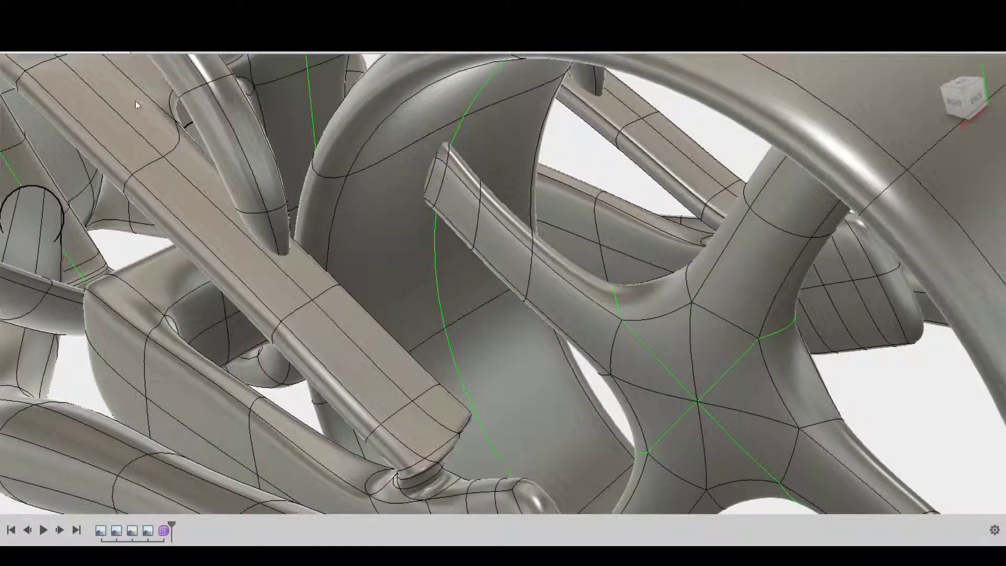
pyautogui.click(670, 305)
pyautogui.moveTo(669, 304)
pyautogui.keyDown('shift'); pyautogui.mouseDown(button='middle')
pyautogui.moveTo(939, 294)
pyautogui.moveTo(913, 266)
pyautogui.mouseUp(button='middle'); pyautogui.keyUp('shift')
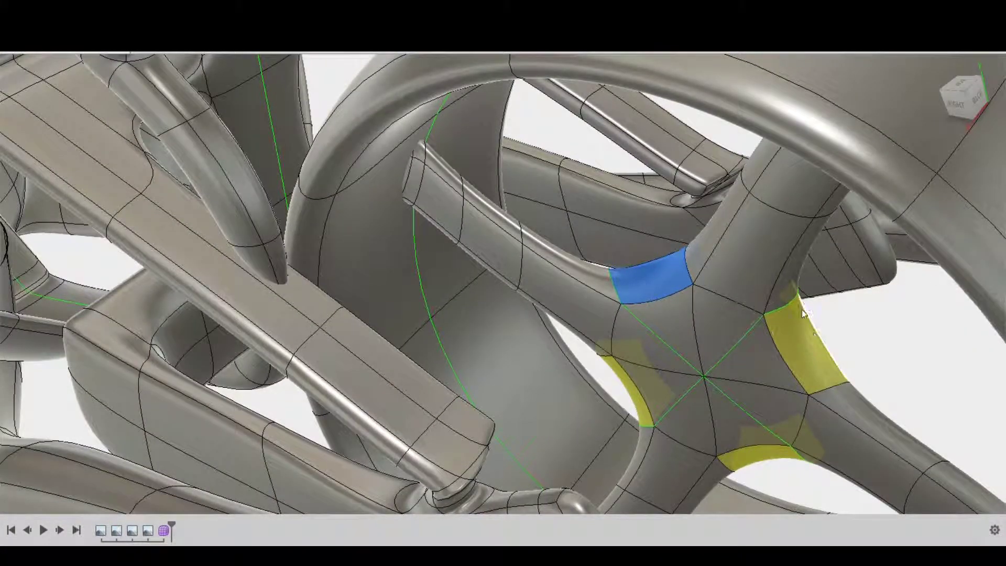
pyautogui.click(936, 360)
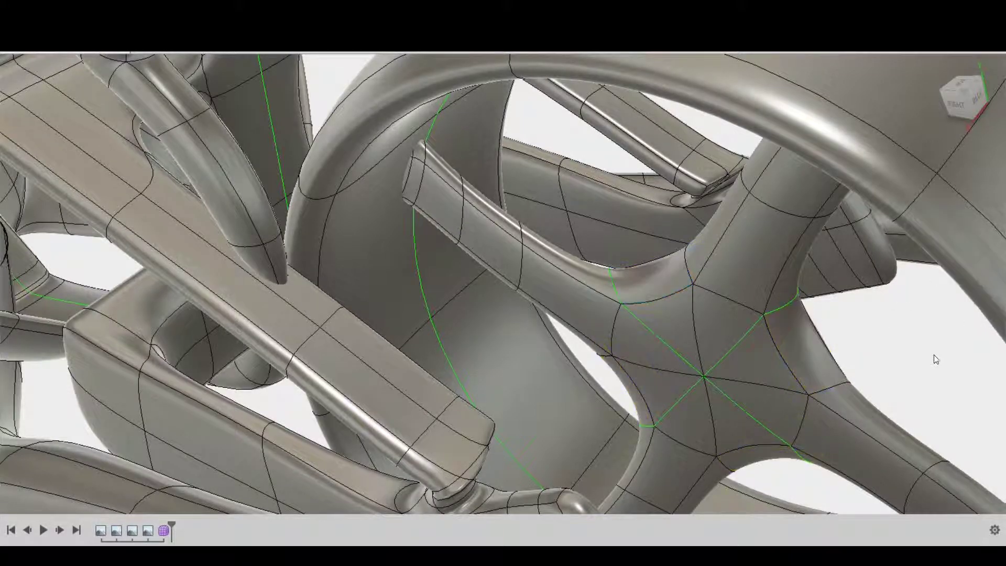
pyautogui.doubleClick(539, 262)
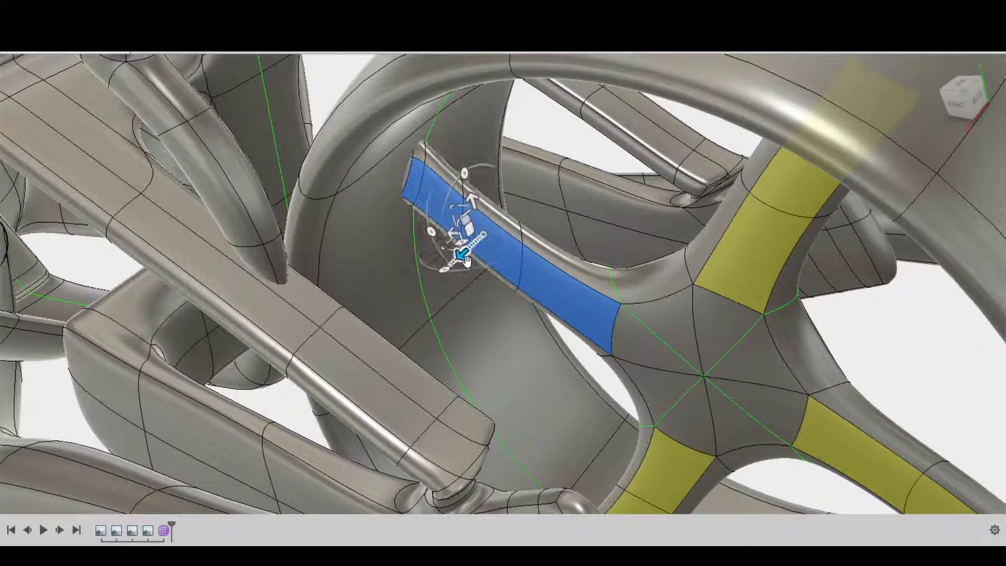
pyautogui.moveTo(456, 251)
pyautogui.mouseDown()
pyautogui.moveTo(411, 299)
pyautogui.moveTo(336, 309)
pyautogui.moveTo(350, 299)
pyautogui.mouseUp()
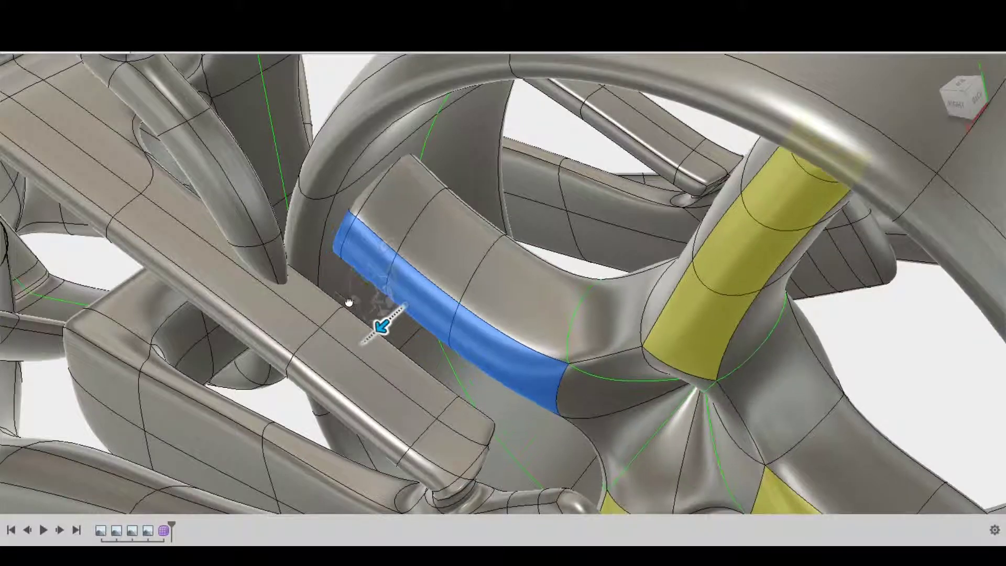
pyautogui.click(578, 355)
pyautogui.moveTo(574, 361); pyautogui.dragTo(575, 395)
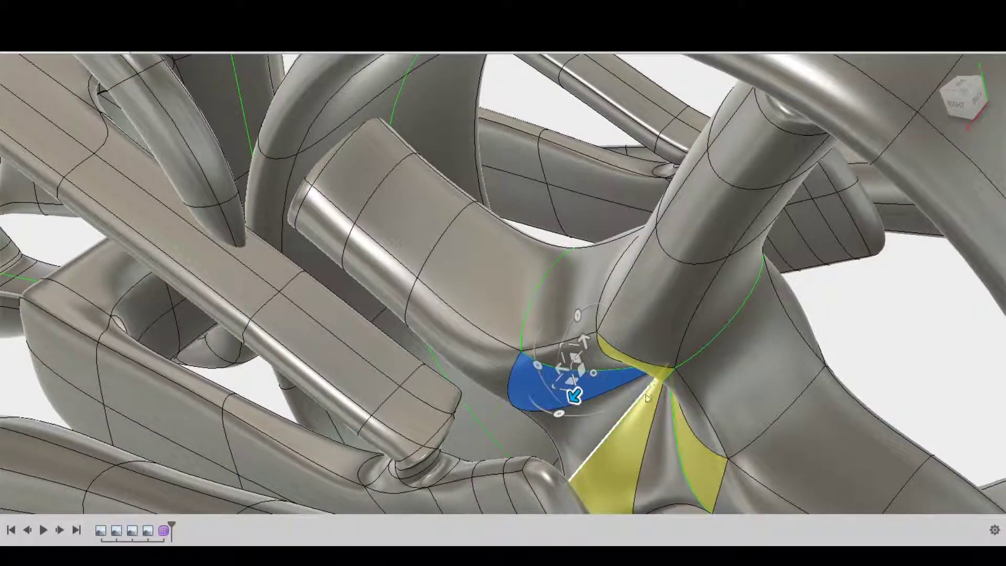
# Select the face loop along another spoke tube plus a quarter of the hub face.
pyautogui.moveTo(647, 398)
pyautogui.keyDown('shift'); pyautogui.mouseDown(button='middle')
pyautogui.moveTo(934, 109)
pyautogui.moveTo(682, 105)
pyautogui.mouseUp(button='middle'); pyautogui.keyUp('shift')
pyautogui.press('Escape')
pyautogui.doubleClick(646, 189)
pyautogui.scroll(3, 804, 225)
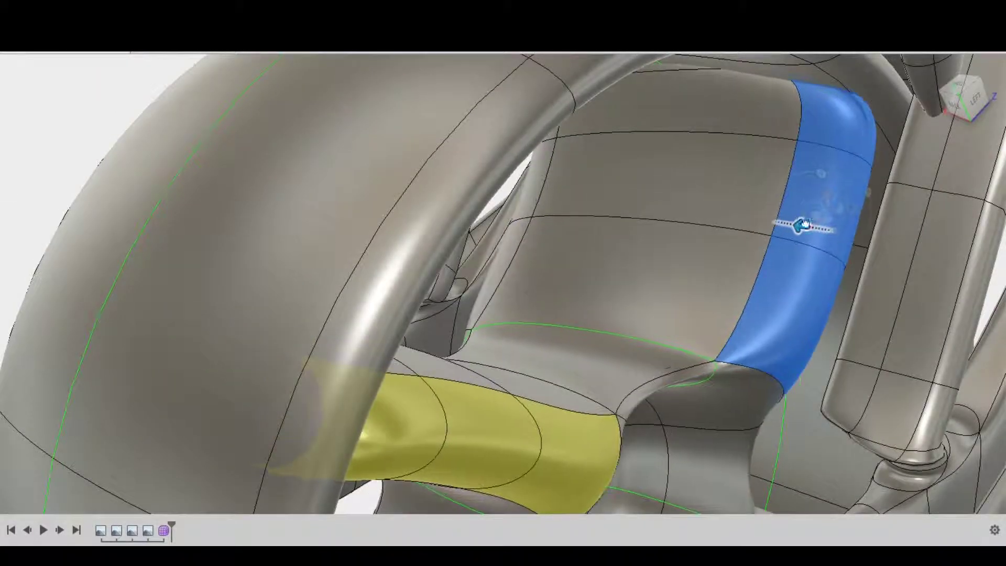
pyautogui.moveTo(502, 283)
pyautogui.keyDown('shift'); pyautogui.mouseDown(button='middle')
pyautogui.moveTo(576, 246)
pyautogui.moveTo(416, 153)
pyautogui.mouseUp(button='middle'); pyautogui.keyUp('shift')
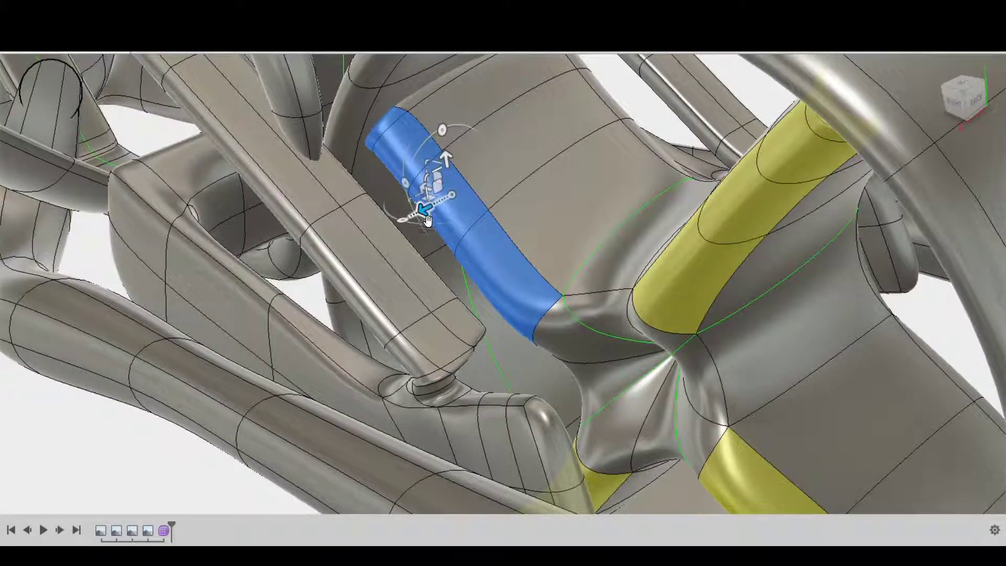
pyautogui.moveTo(653, 385)
pyautogui.keyDown('shift'); pyautogui.mouseDown(button='middle')
pyautogui.moveTo(658, 338)
pyautogui.moveTo(524, 262)
pyautogui.mouseUp(button='middle'); pyautogui.keyUp('shift')
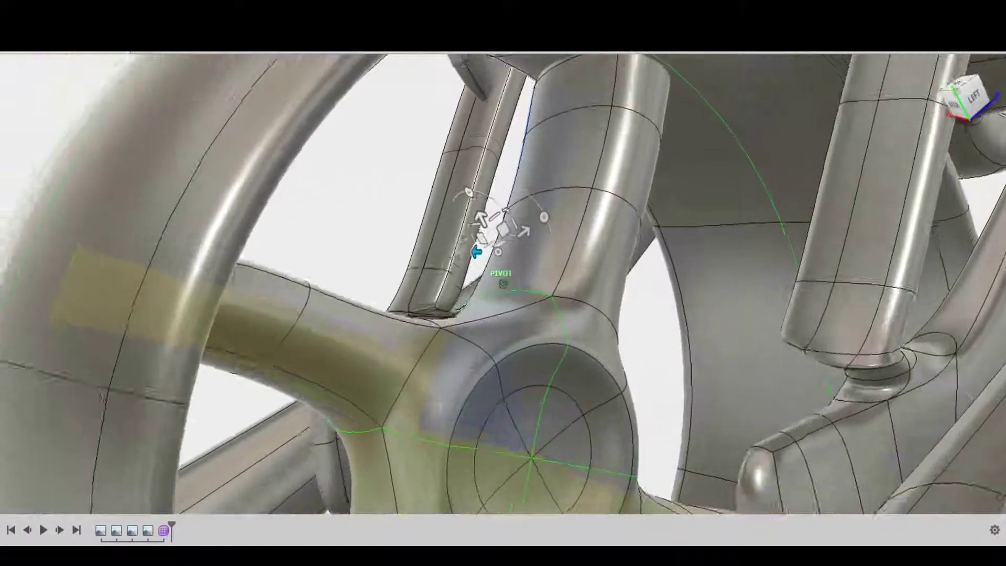
pyautogui.keyDown('shift'); pyautogui.doubleClick(647, 102); pyautogui.keyUp('shift')
pyautogui.keyDown('shift'); pyautogui.click(546, 381); pyautogui.keyUp('shift')
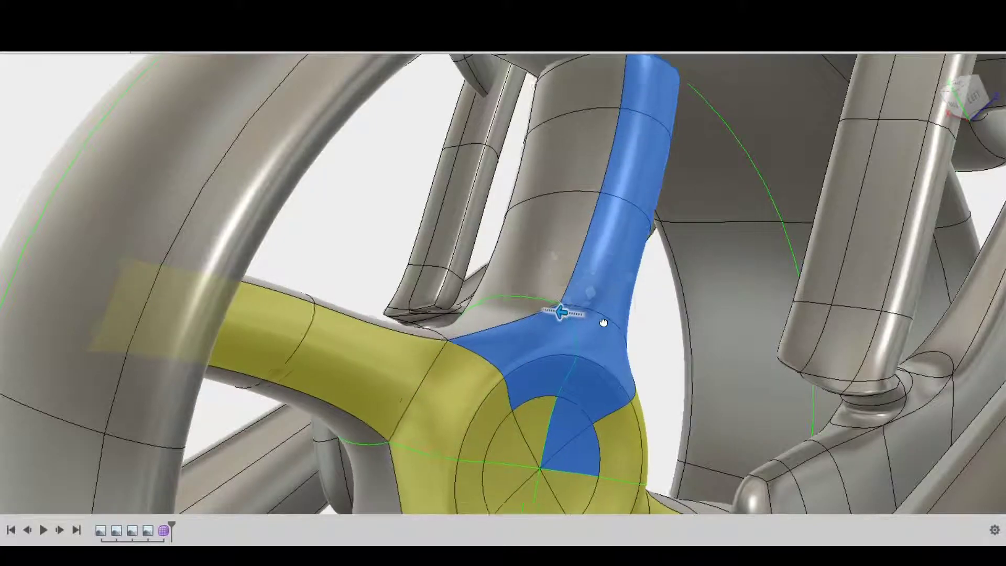
# Push the selected hub centre faces sideways into an axle boss, then fit the whole bike.
pyautogui.moveTo(603, 322)
pyautogui.keyDown('shift'); pyautogui.mouseDown(button='middle')
pyautogui.moveTo(994, 96)
pyautogui.moveTo(544, 273)
pyautogui.mouseUp(button='middle'); pyautogui.keyUp('shift')
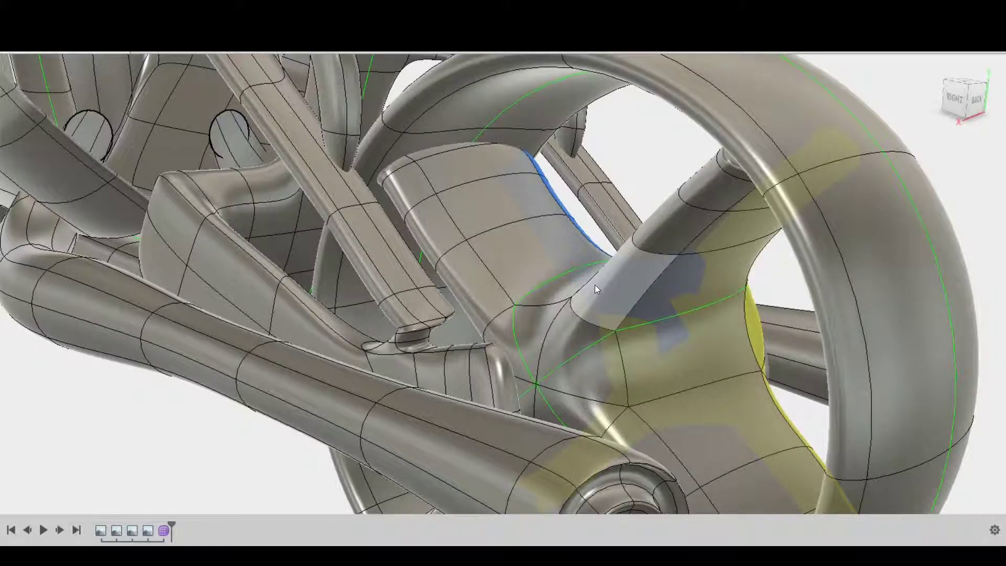
pyautogui.click(980, 99)
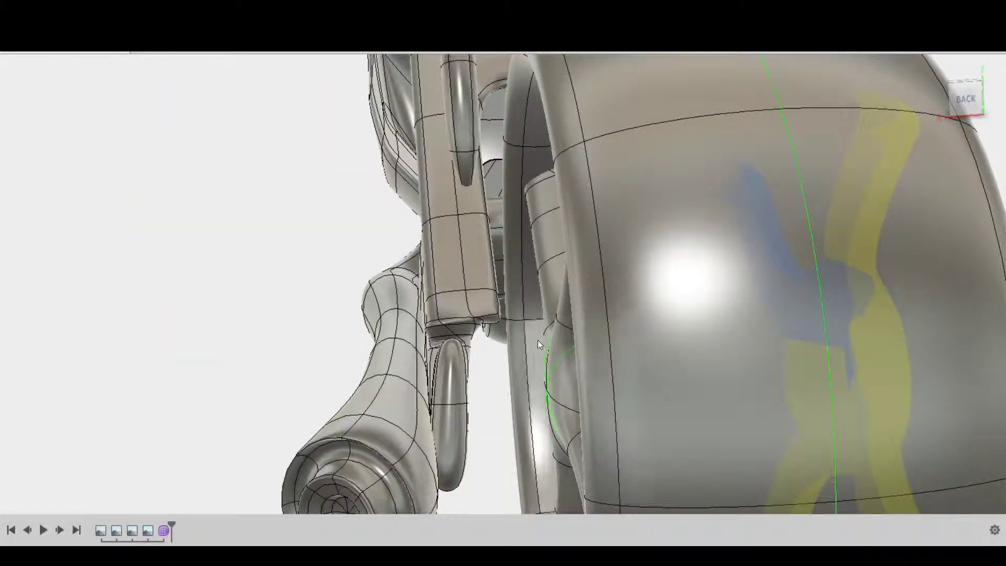
pyautogui.moveTo(980, 99)
pyautogui.keyDown('shift'); pyautogui.mouseDown(button='middle')
pyautogui.moveTo(557, 366)
pyautogui.moveTo(570, 341)
pyautogui.mouseUp(button='middle'); pyautogui.keyUp('shift')
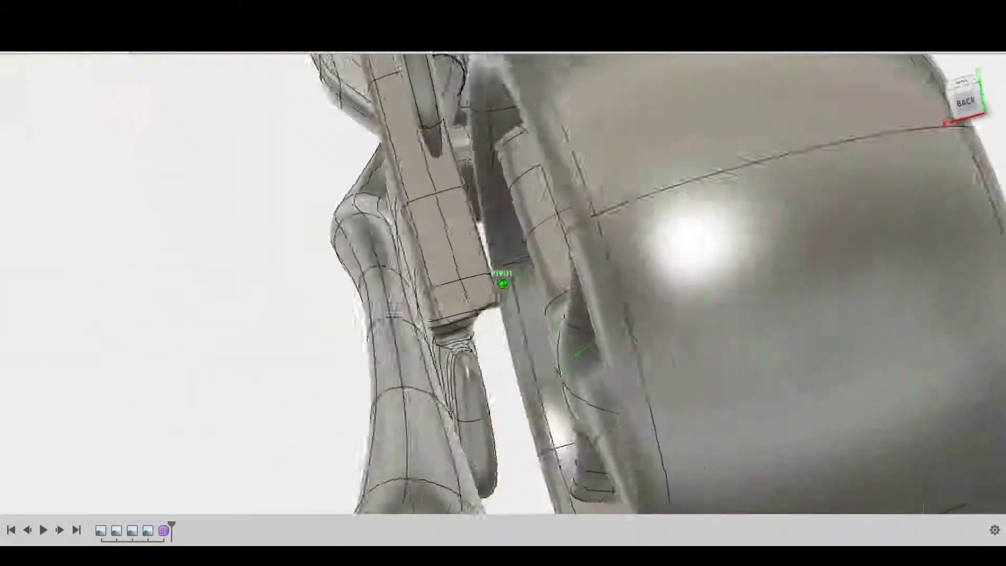
pyautogui.moveTo(541, 357); pyautogui.dragTo(472, 386)
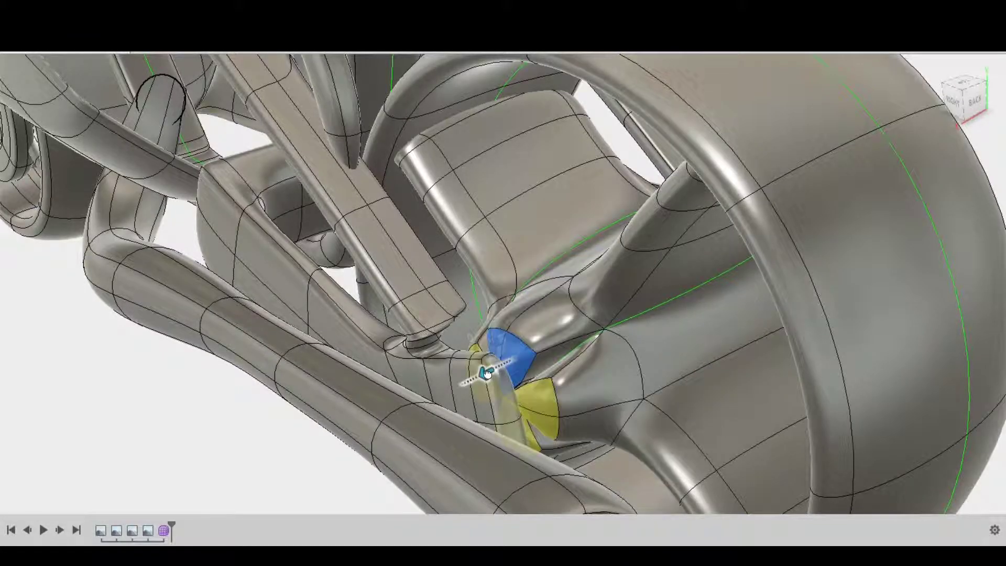
pyautogui.keyDown('shift'); pyautogui.moveTo(472, 387); pyautogui.dragTo(548, 394, button='middle'); pyautogui.keyUp('shift')
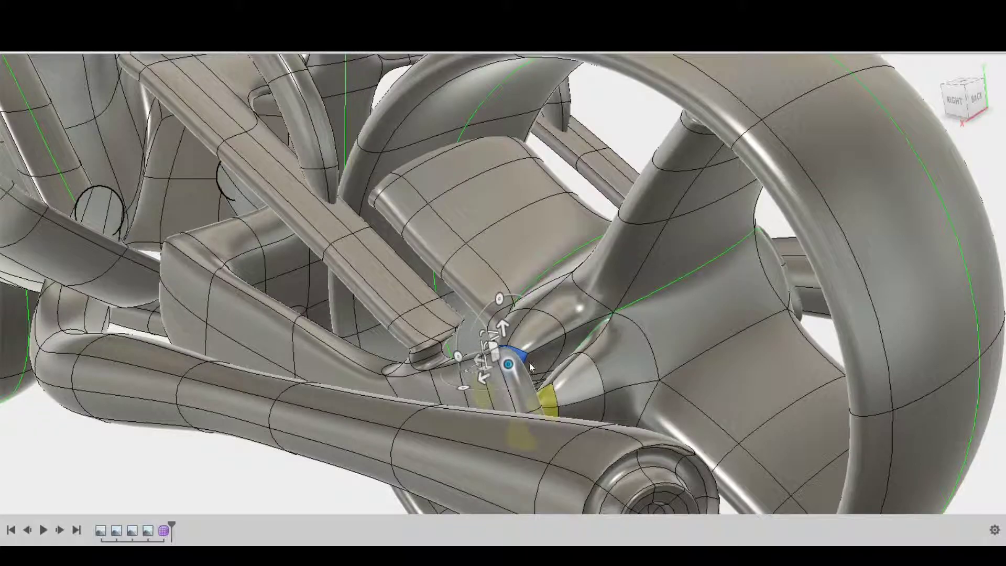
pyautogui.moveTo(481, 386)
pyautogui.keyDown('shift'); pyautogui.mouseDown(button='middle')
pyautogui.moveTo(869, 348)
pyautogui.moveTo(501, 281)
pyautogui.mouseUp(button='middle'); pyautogui.keyUp('shift')
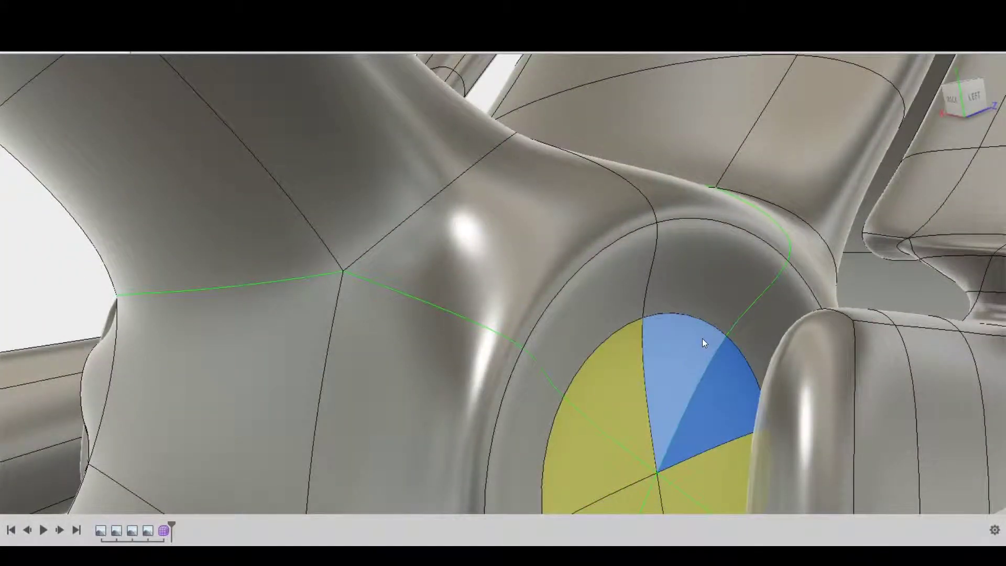
pyautogui.moveTo(661, 421); pyautogui.dragTo(797, 427, button='middle')
pyautogui.scroll(-8, 794, 432)
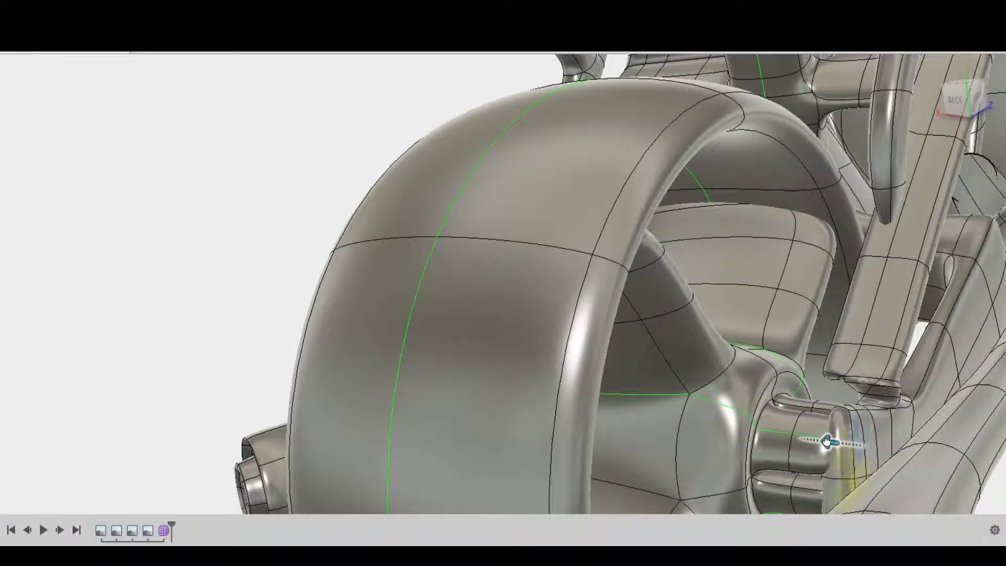
pyautogui.click(955, 100)
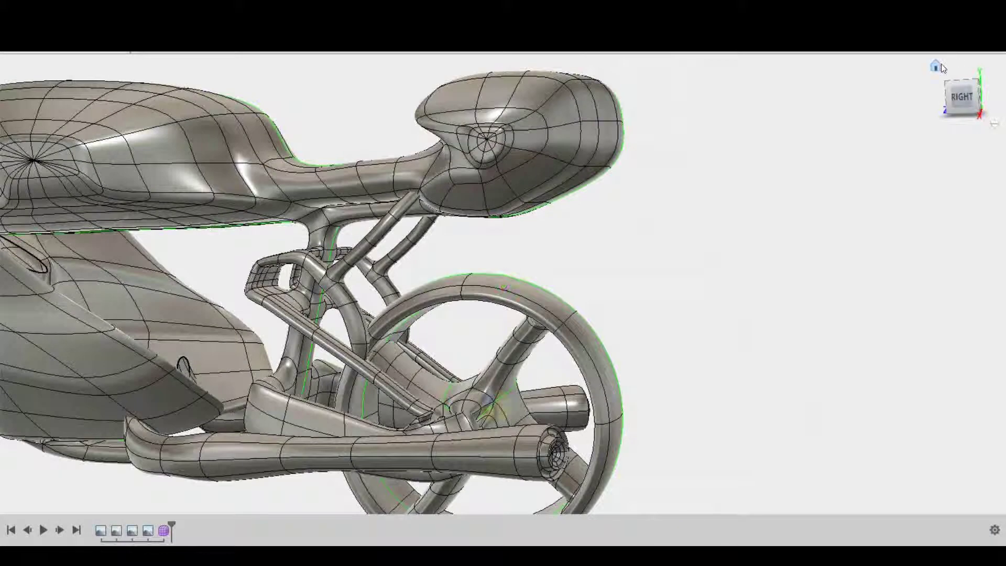
# Create a cylinder form on the ground plane and slide it to the rear wheel hub.
pyautogui.click(952, 97)
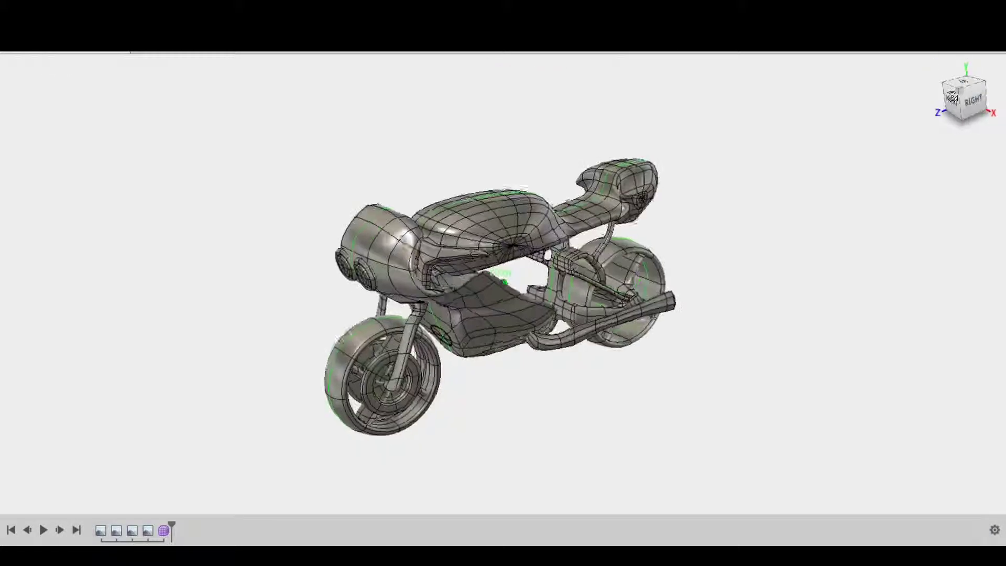
pyautogui.moveTo(952, 97)
pyautogui.mouseDown()
pyautogui.moveTo(960, 100)
pyautogui.moveTo(835, 213)
pyautogui.moveTo(473, 444)
pyautogui.mouseUp()
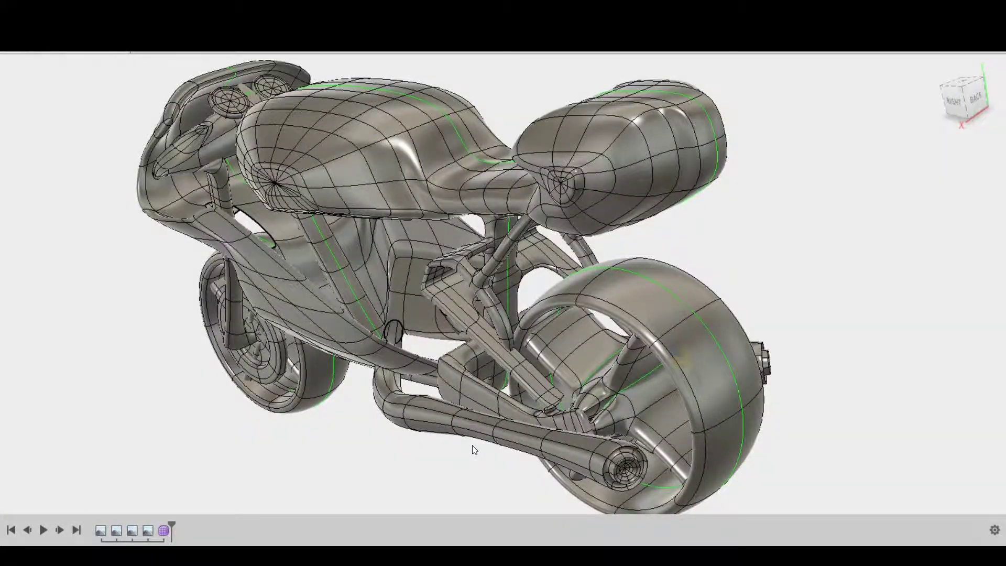
pyautogui.moveTo(964, 97); pyautogui.dragTo(132, 90)
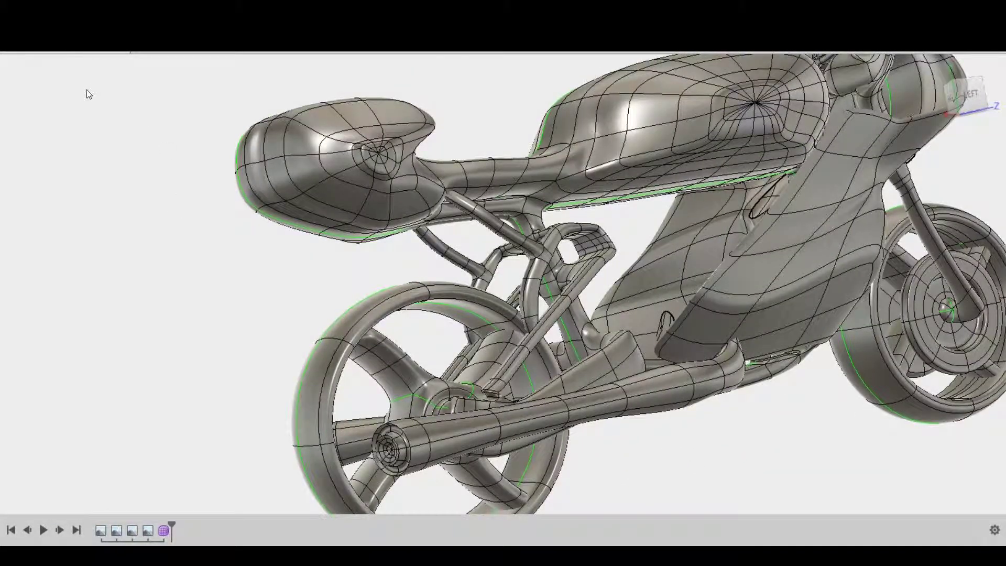
pyautogui.click(753, 445)
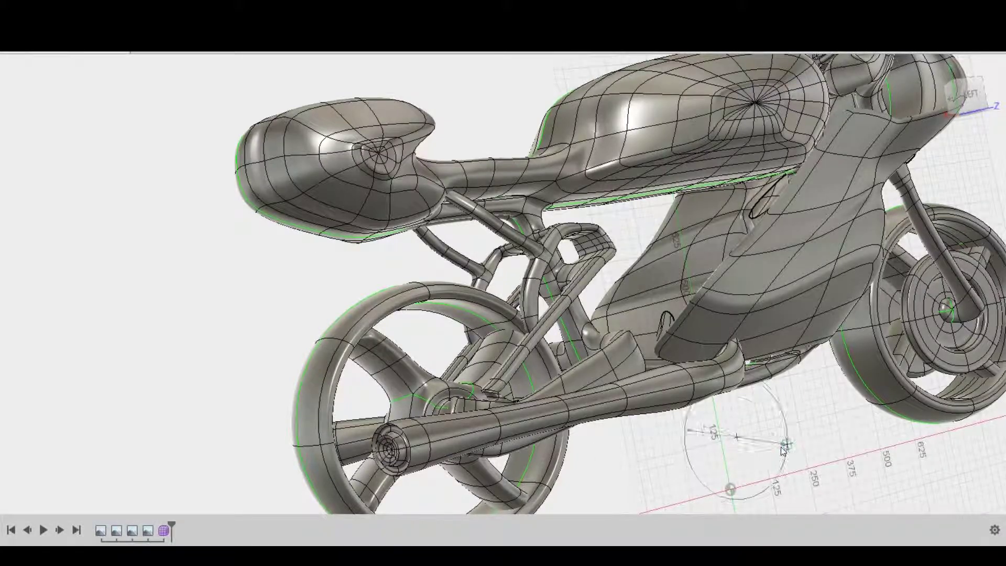
pyautogui.click(775, 420)
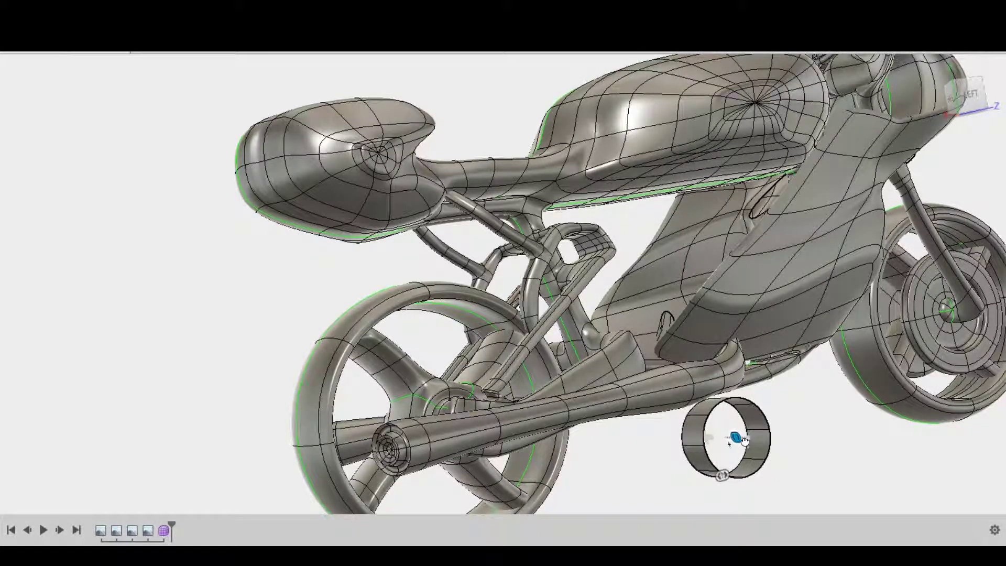
pyautogui.scroll(5, 619, 419)
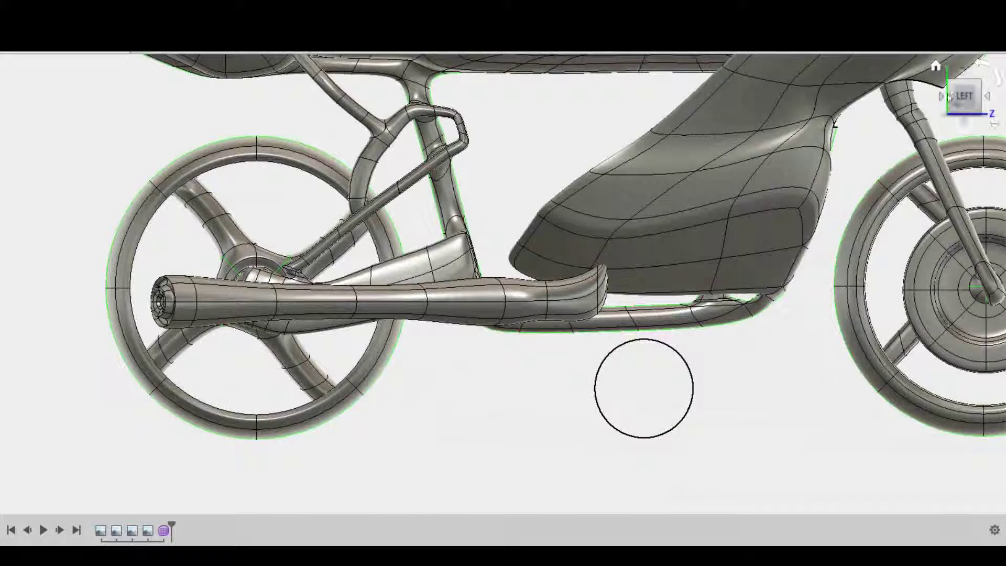
pyautogui.click(606, 374)
pyautogui.moveTo(663, 389); pyautogui.dragTo(260, 404)
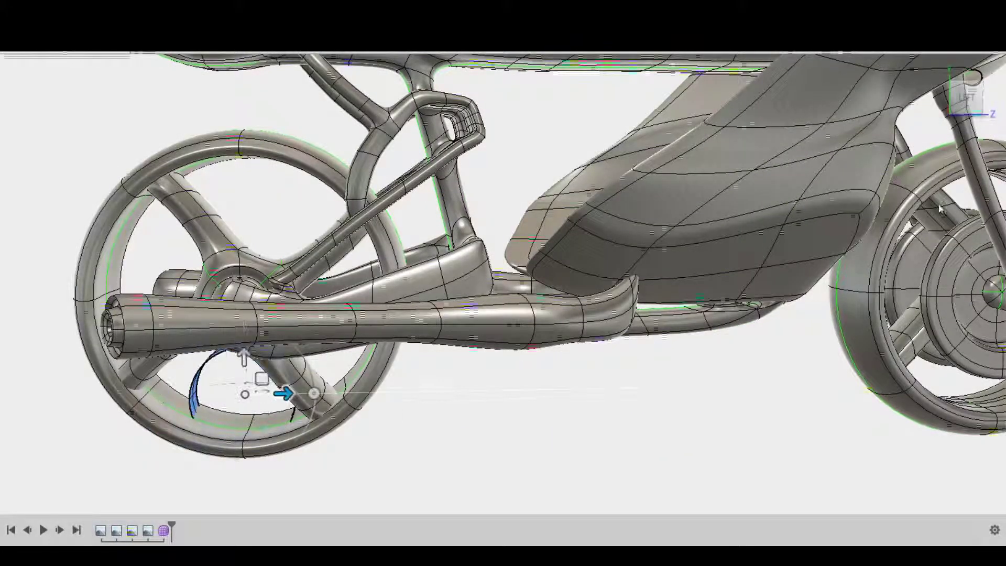
pyautogui.scroll(-5, 292, 449)
pyautogui.scroll(5, 315, 462)
pyautogui.scroll(-2, 454, 257)
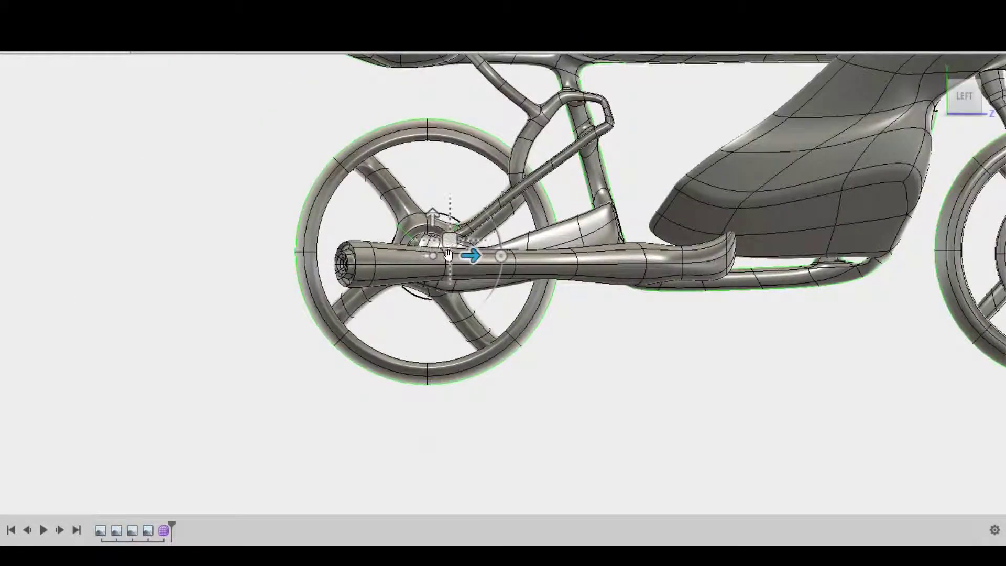
# Flare the hub ring's edge loop outward into a stepped collar at the swingarm.
pyautogui.keyDown('shift'); pyautogui.moveTo(454, 258); pyautogui.dragTo(492, 226, button='middle'); pyautogui.keyUp('shift')
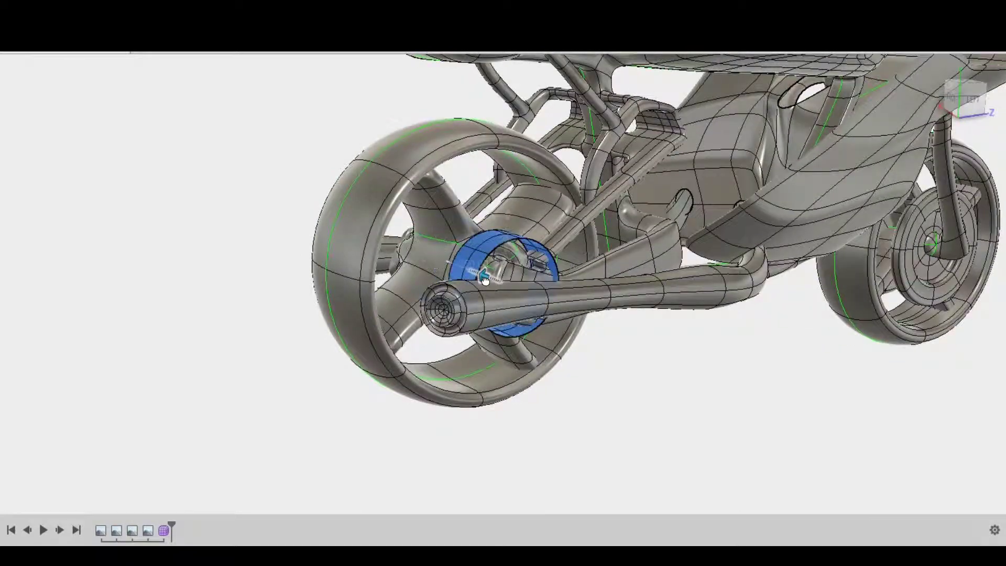
pyautogui.scroll(3, 486, 282)
pyautogui.press('Escape')
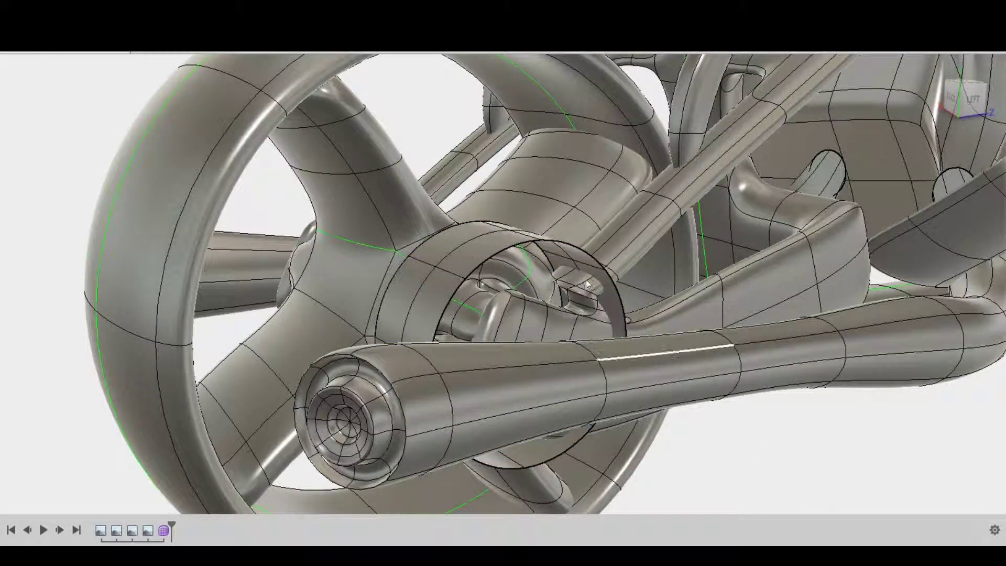
pyautogui.keyDown('shift'); pyautogui.moveTo(488, 335); pyautogui.dragTo(512, 307, button='middle'); pyautogui.keyUp('shift')
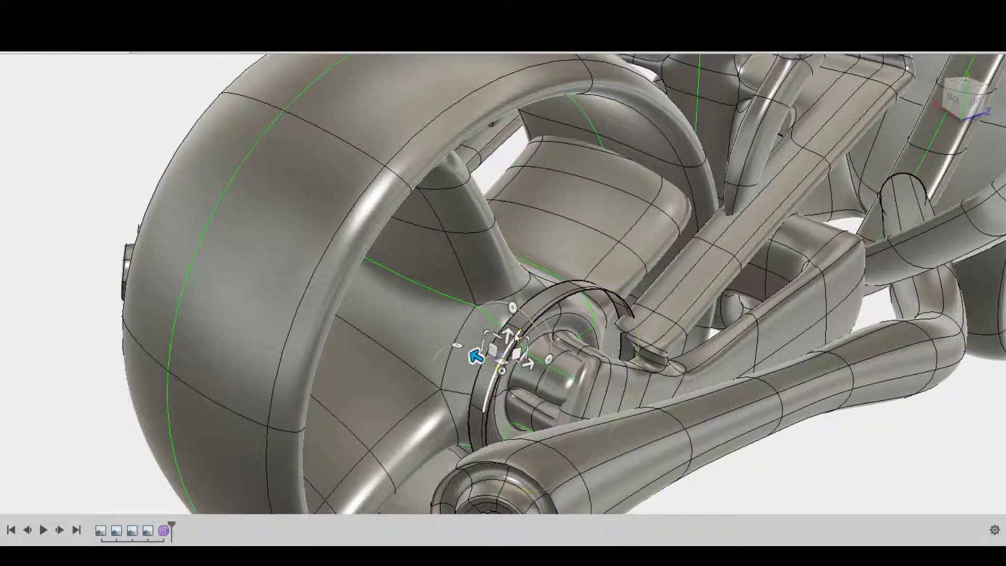
pyautogui.moveTo(527, 370); pyautogui.dragTo(541, 381)
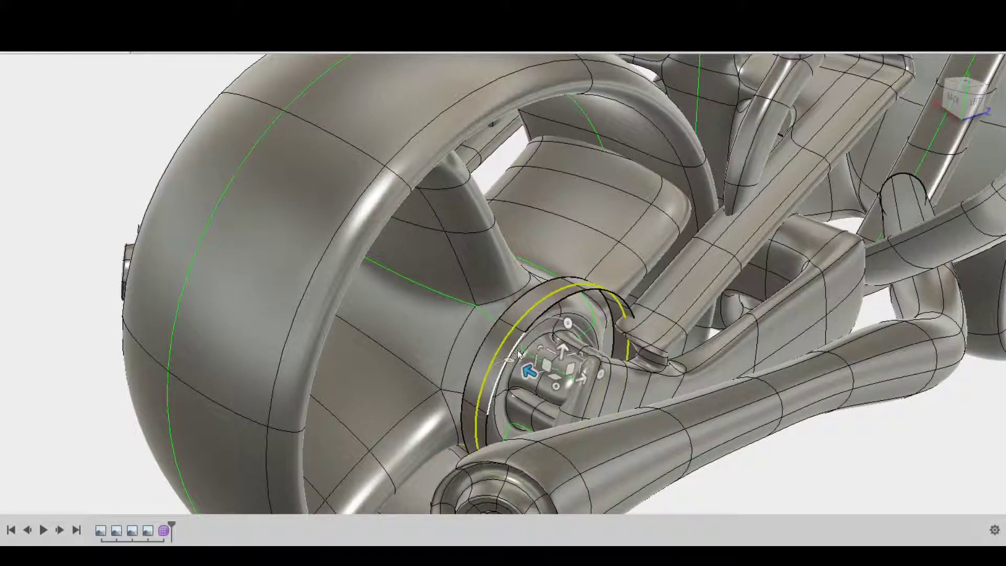
pyautogui.click(966, 83)
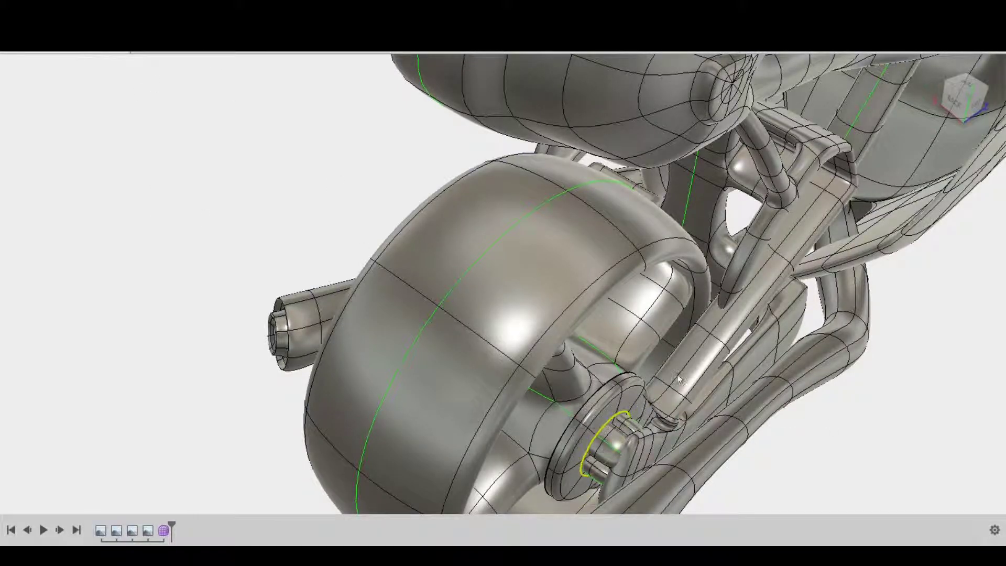
# Select the rear hub's disc face and inspect the wheel from behind and at an angle.
pyautogui.click(964, 99)
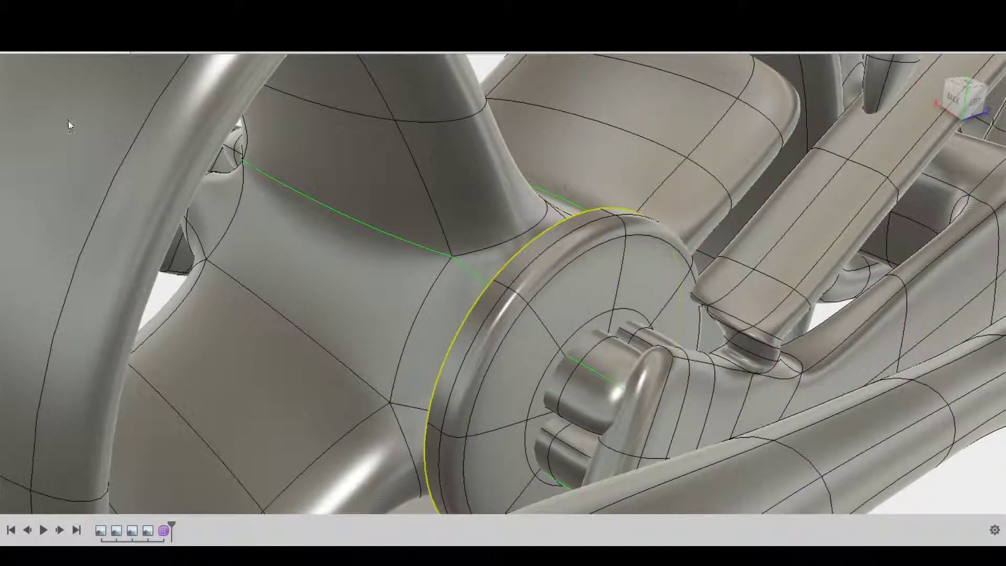
pyautogui.click(583, 307)
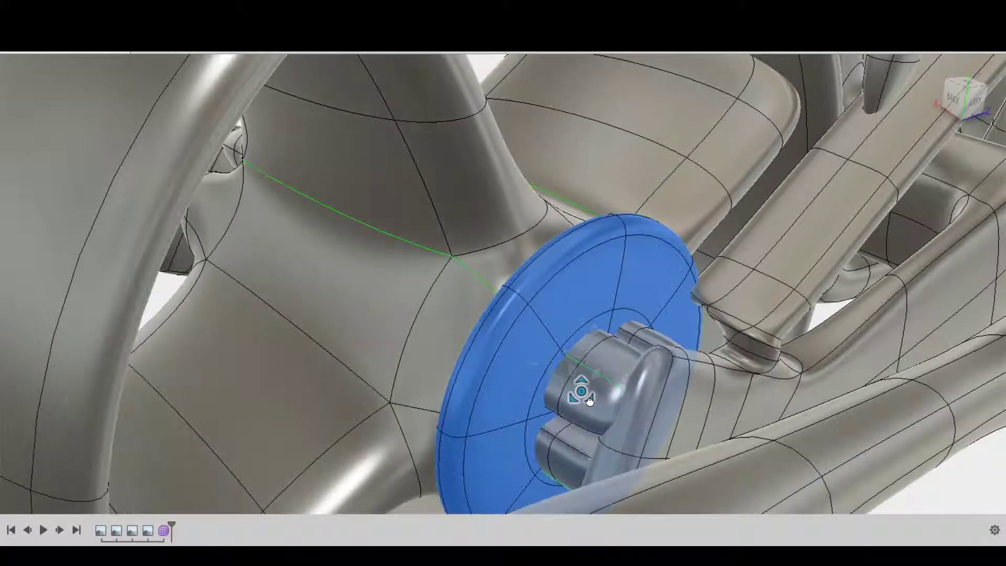
pyautogui.scroll(-5, 484, 375)
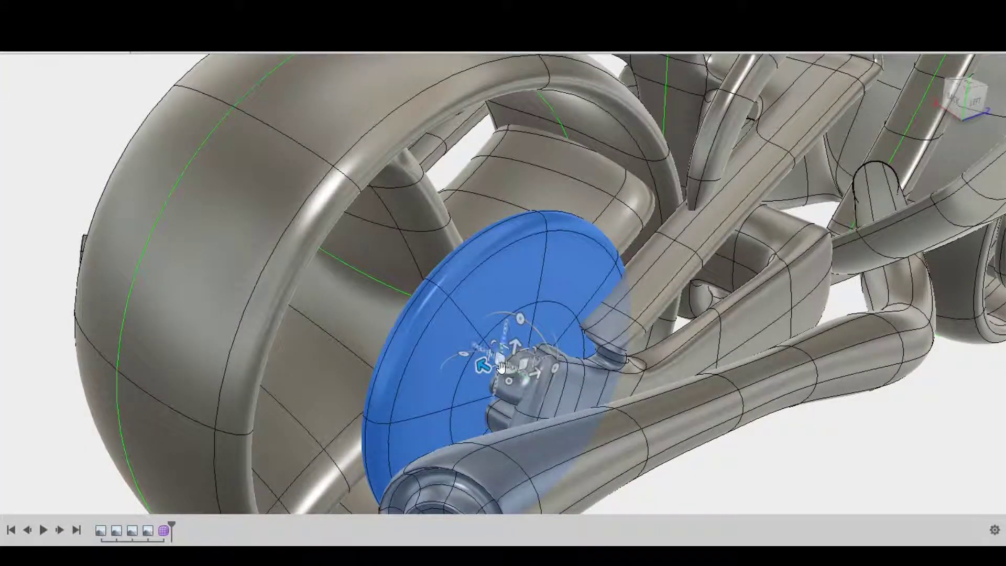
pyautogui.click(957, 101)
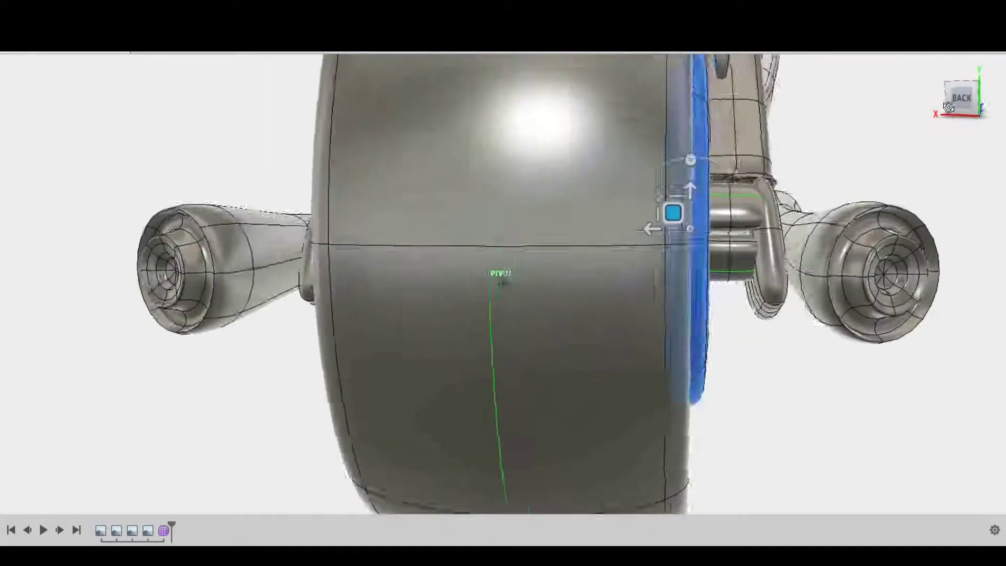
pyautogui.keyDown('shift'); pyautogui.moveTo(949, 108); pyautogui.dragTo(535, 175, button='middle'); pyautogui.keyUp('shift')
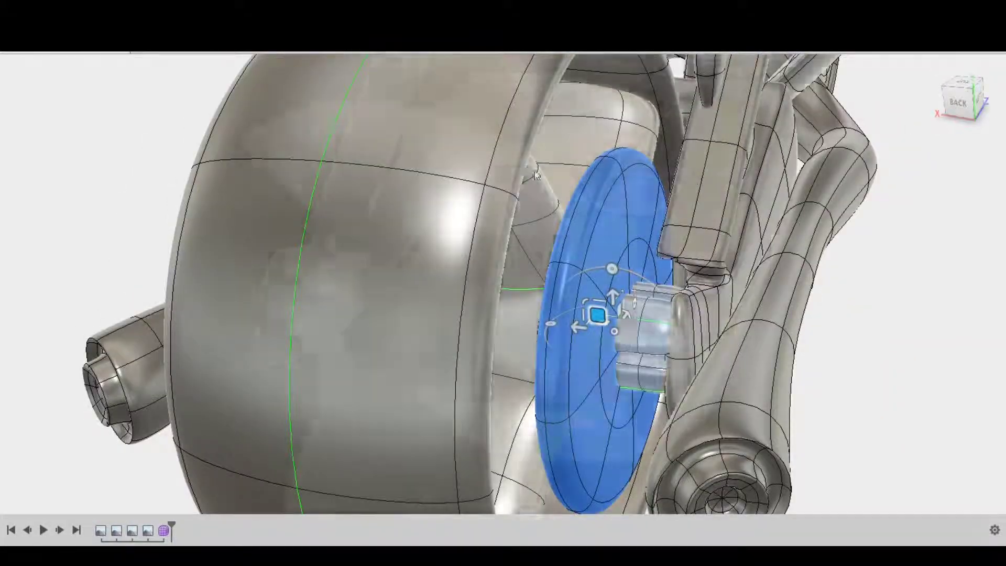
pyautogui.scroll(5, 686, 162)
pyautogui.scroll(3, 734, 218)
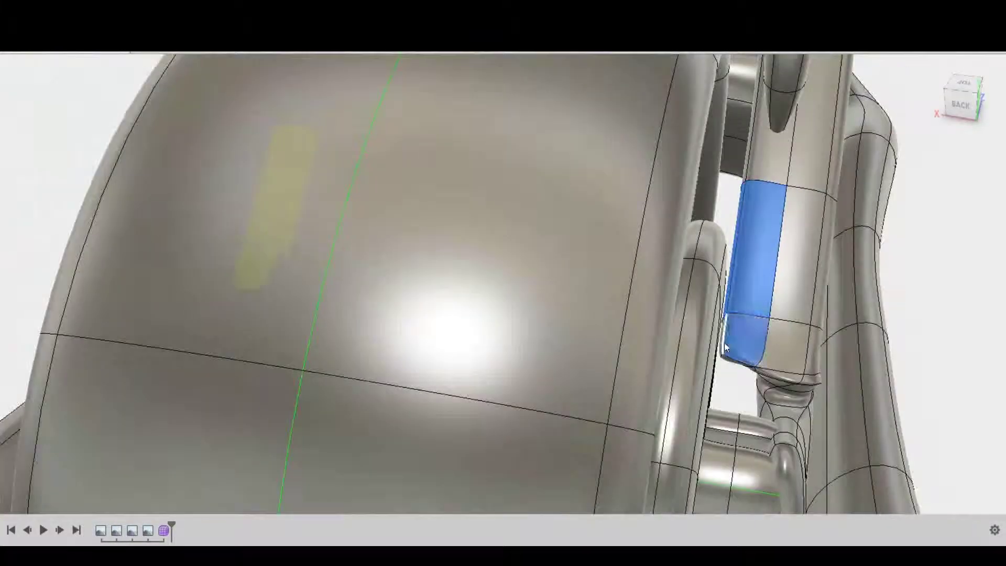
pyautogui.scroll(5, 734, 351)
pyautogui.scroll(-3, 786, 304)
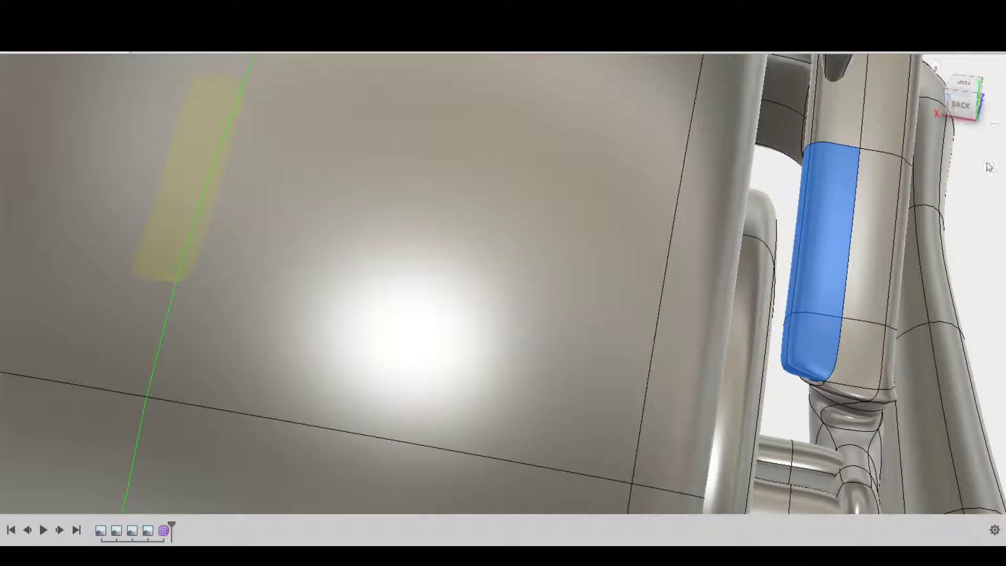
pyautogui.keyDown('shift'); pyautogui.moveTo(780, 288); pyautogui.dragTo(504, 283, button='middle'); pyautogui.keyUp('shift')
pyautogui.scroll(3, 558, 334)
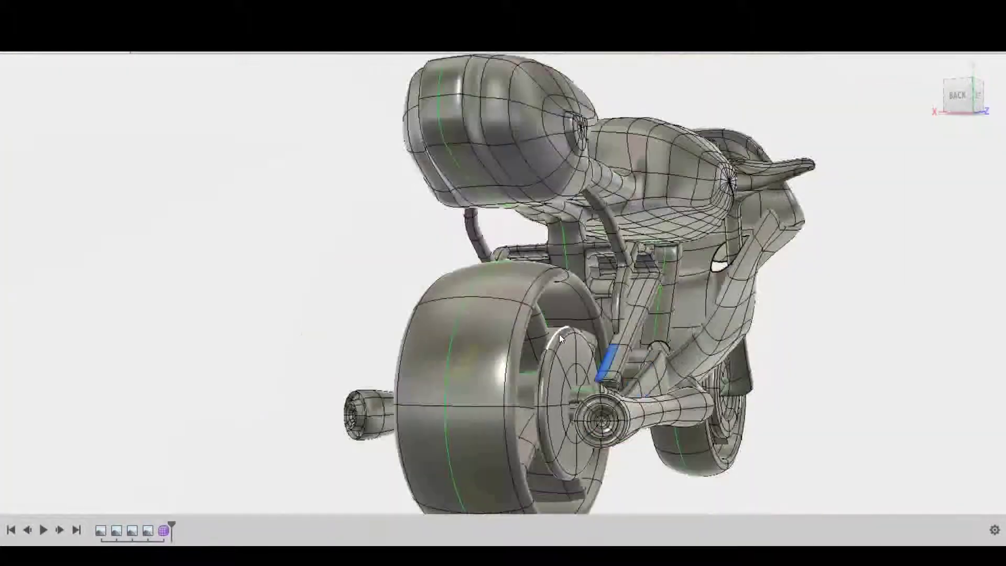
pyautogui.scroll(5, 559, 334)
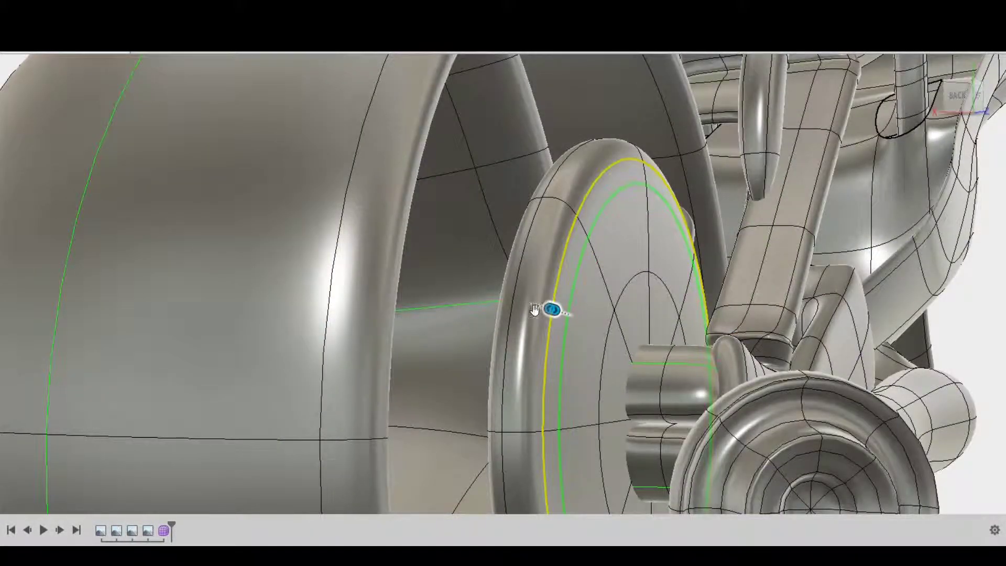
# Select the upper and lower hub cover faces and drag the inner edge loop along the axle.
pyautogui.click(625, 246)
pyautogui.scroll(-5, 614, 350)
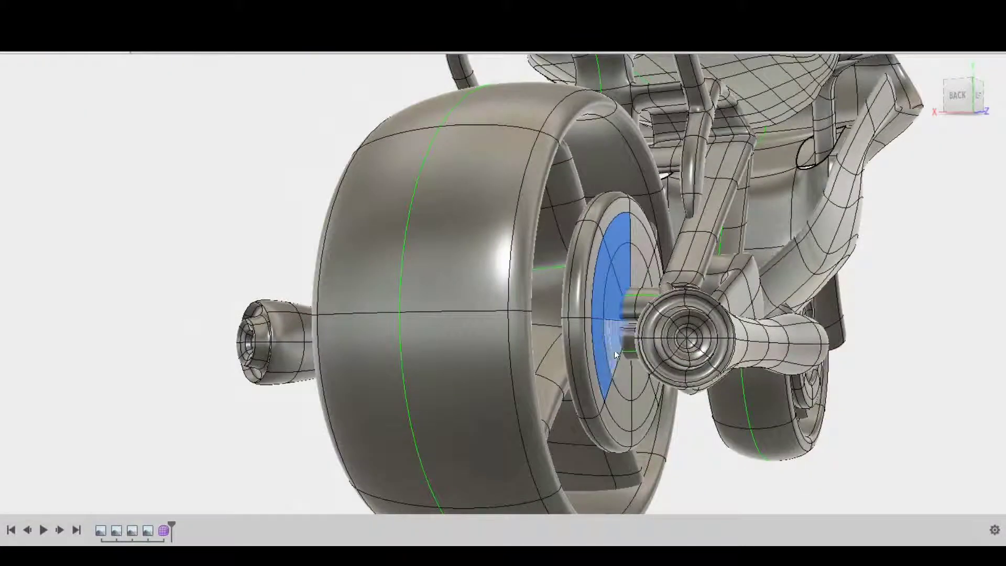
pyautogui.keyDown('shift'); pyautogui.click(620, 403); pyautogui.keyUp('shift')
pyautogui.keyDown('shift'); pyautogui.moveTo(644, 243); pyautogui.dragTo(478, 287, button='middle'); pyautogui.keyUp('shift')
pyautogui.scroll(5, 478, 234)
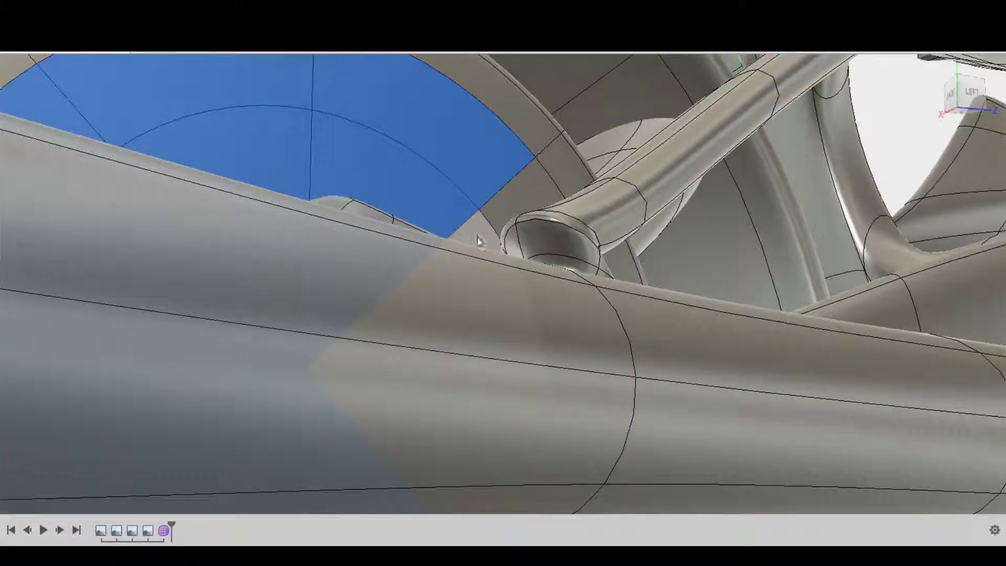
pyautogui.scroll(-4, 524, 403)
pyautogui.scroll(5, 525, 365)
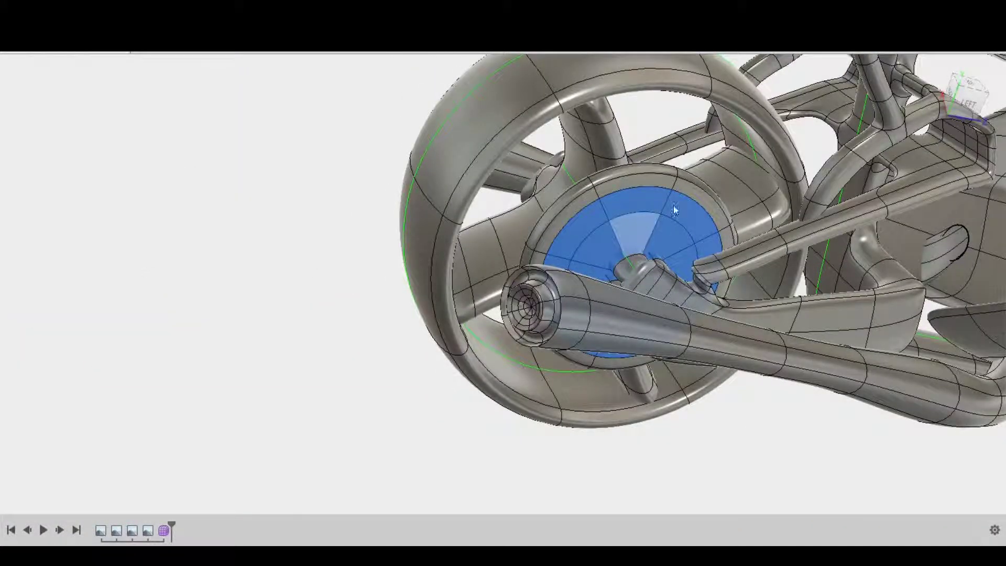
pyautogui.doubleClick(575, 212)
pyautogui.moveTo(623, 263)
pyautogui.mouseDown()
pyautogui.moveTo(621, 249)
pyautogui.moveTo(625, 270)
pyautogui.mouseUp()
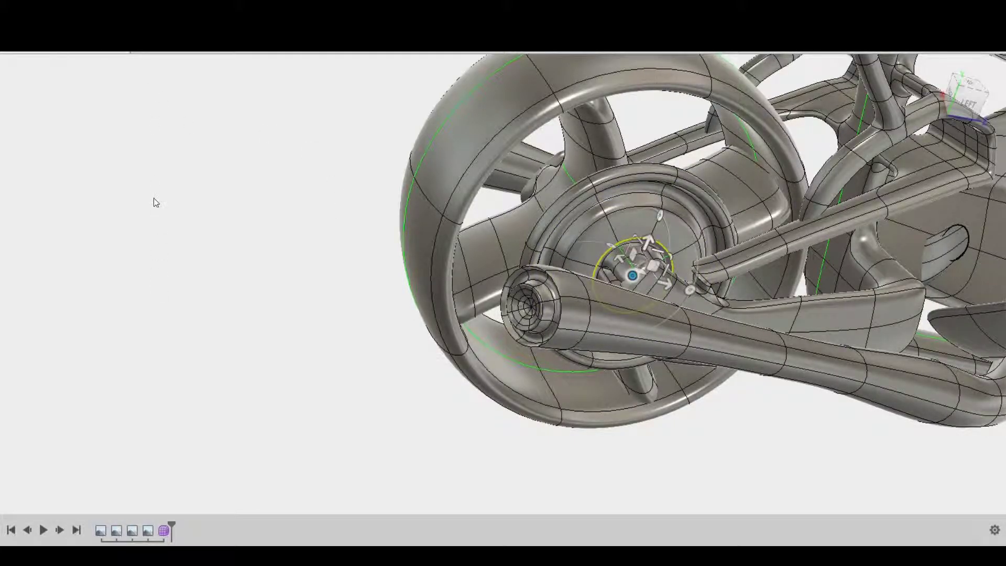
pyautogui.click(965, 96)
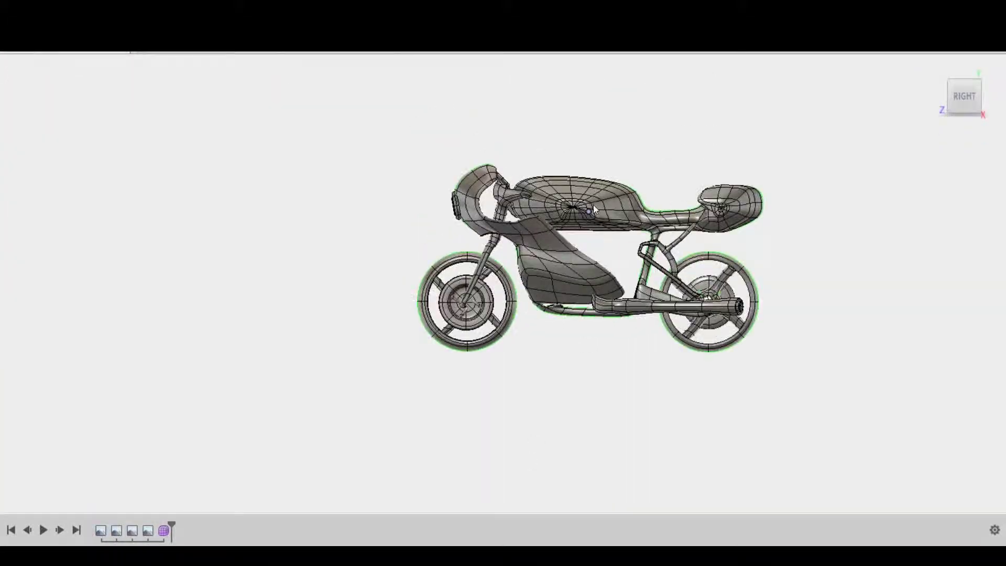
pyautogui.moveTo(963, 97); pyautogui.dragTo(964, 104)
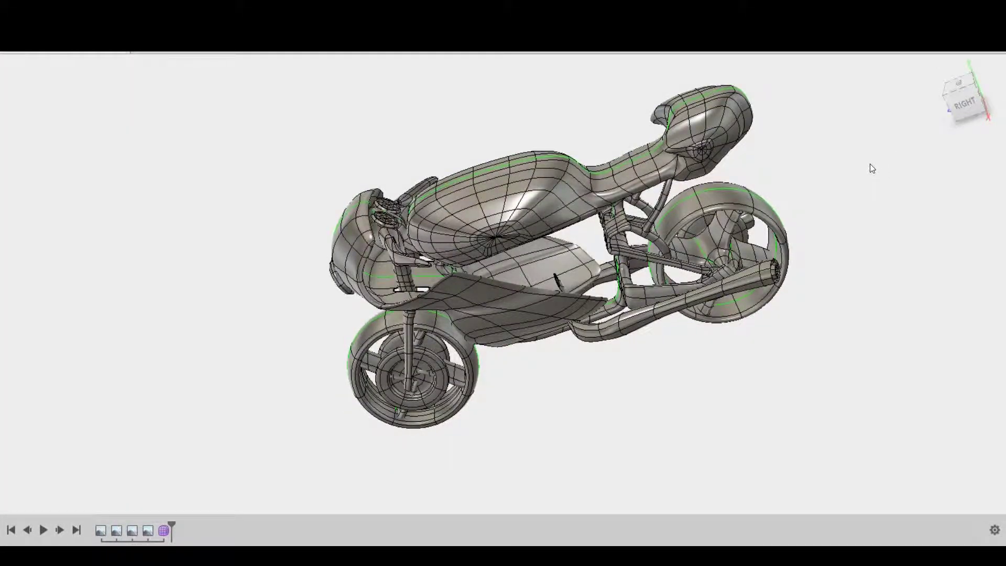
# Window-select the small part beside the bike and move it onto the motorcycle.
pyautogui.keyDown('shift'); pyautogui.moveTo(526, 270); pyautogui.dragTo(214, 134, button='middle'); pyautogui.keyUp('shift')
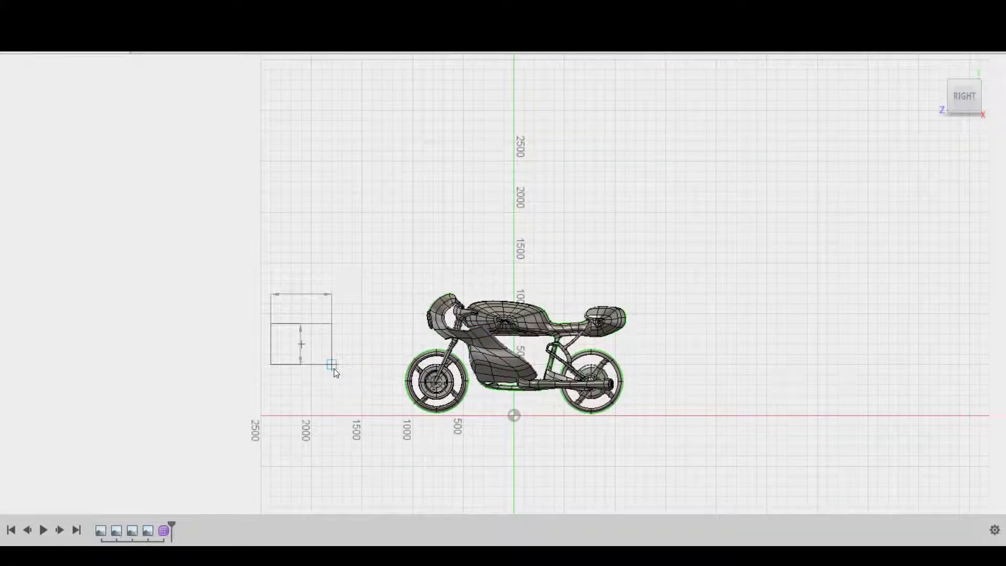
pyautogui.scroll(5, 313, 349)
pyautogui.keyDown('shift'); pyautogui.moveTo(263, 343); pyautogui.dragTo(511, 286, button='middle'); pyautogui.keyUp('shift')
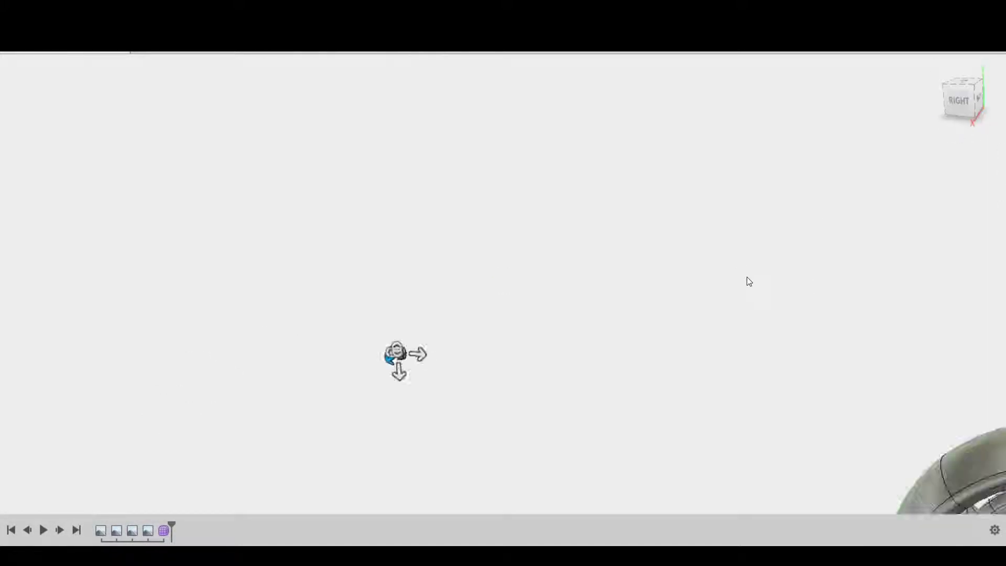
pyautogui.moveTo(434, 229); pyautogui.dragTo(534, 352)
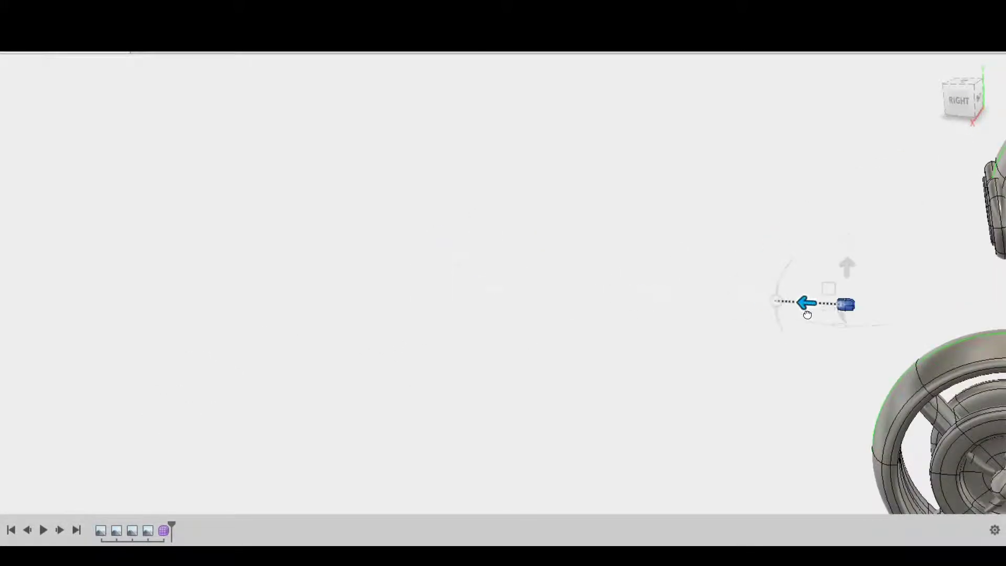
pyautogui.moveTo(807, 314); pyautogui.dragTo(507, 336)
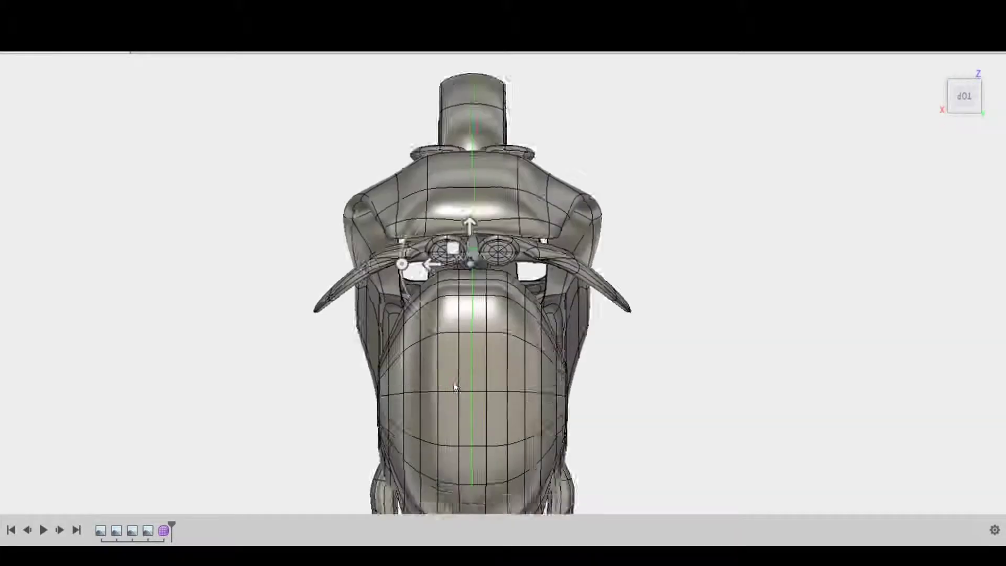
pyautogui.scroll(-3, 339, 356)
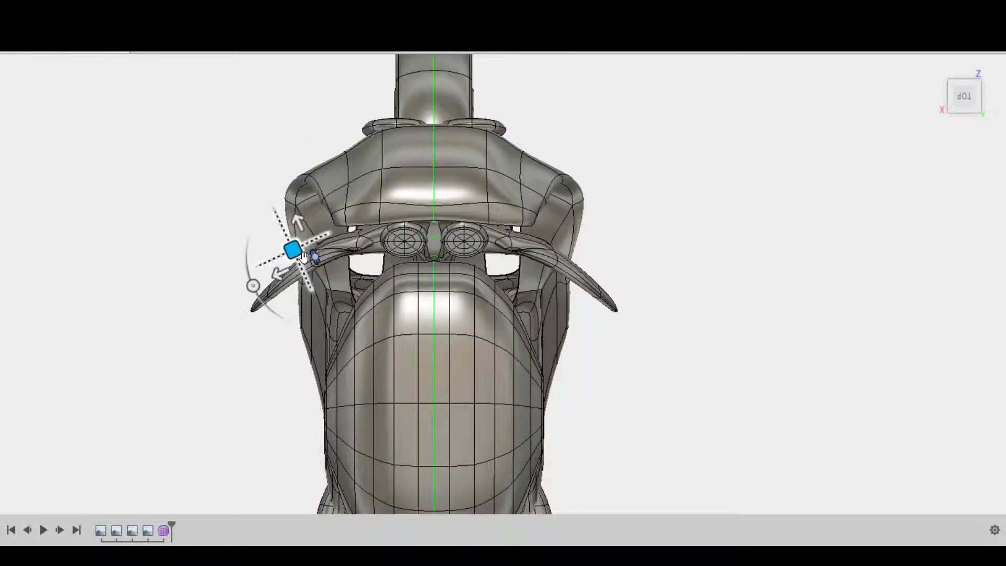
# Position the part on the handlebar, checking it from the right and top views.
pyautogui.click(939, 97)
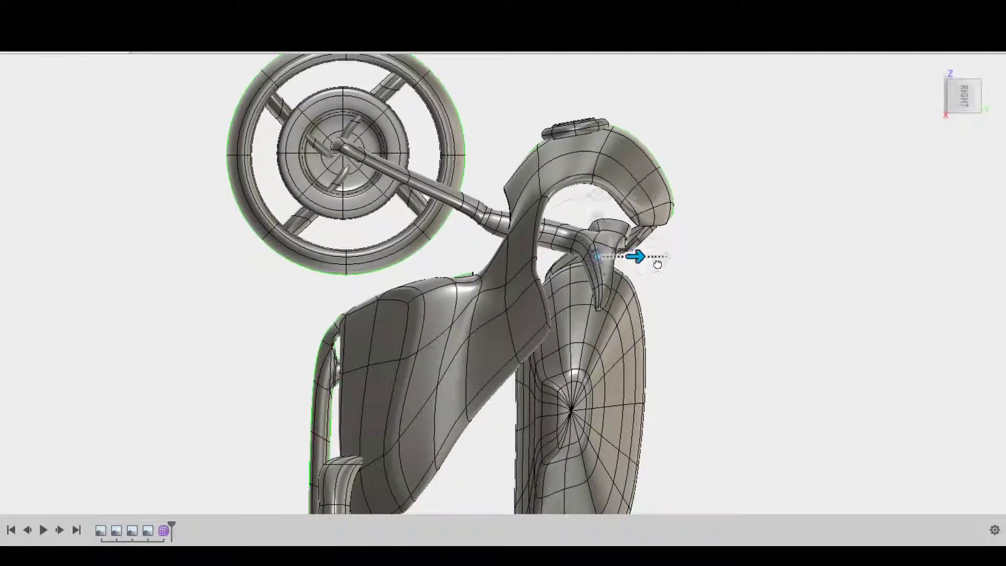
pyautogui.scroll(4, 646, 263)
pyautogui.scroll(3, 634, 284)
pyautogui.scroll(-4, 645, 283)
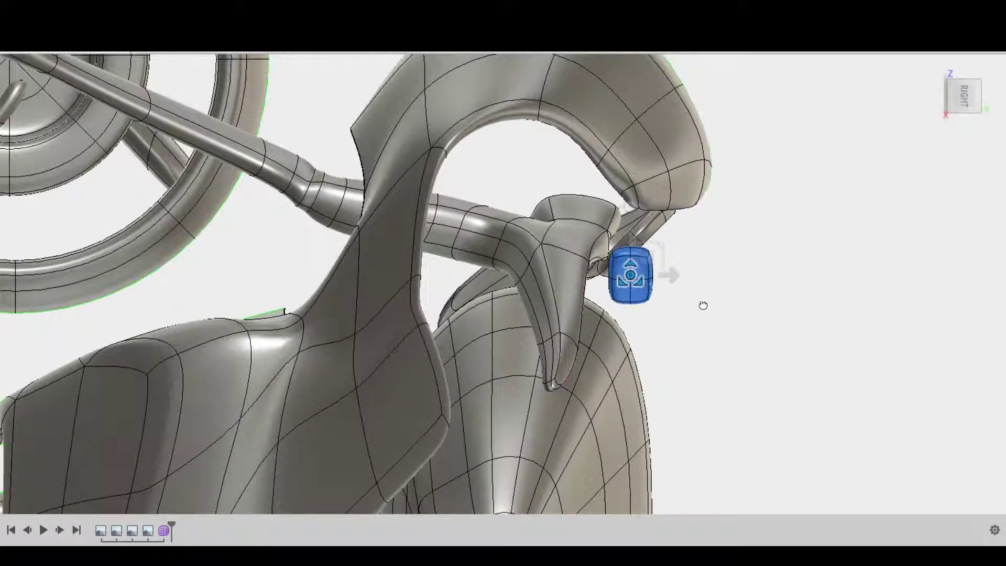
pyautogui.scroll(-2, 603, 262)
pyautogui.click(964, 77)
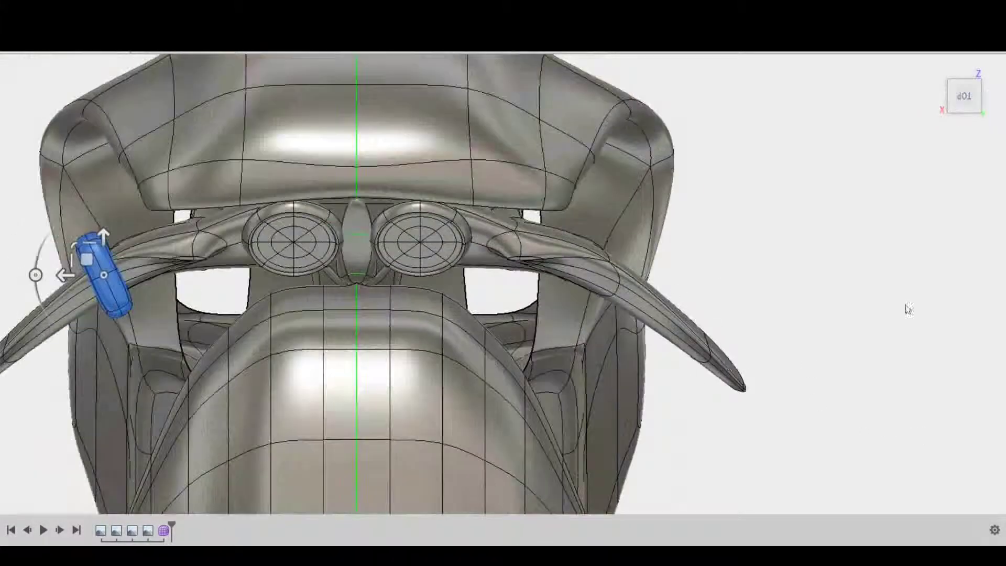
pyautogui.scroll(3, 472, 231)
pyautogui.scroll(3, 485, 265)
pyautogui.scroll(-3, 462, 257)
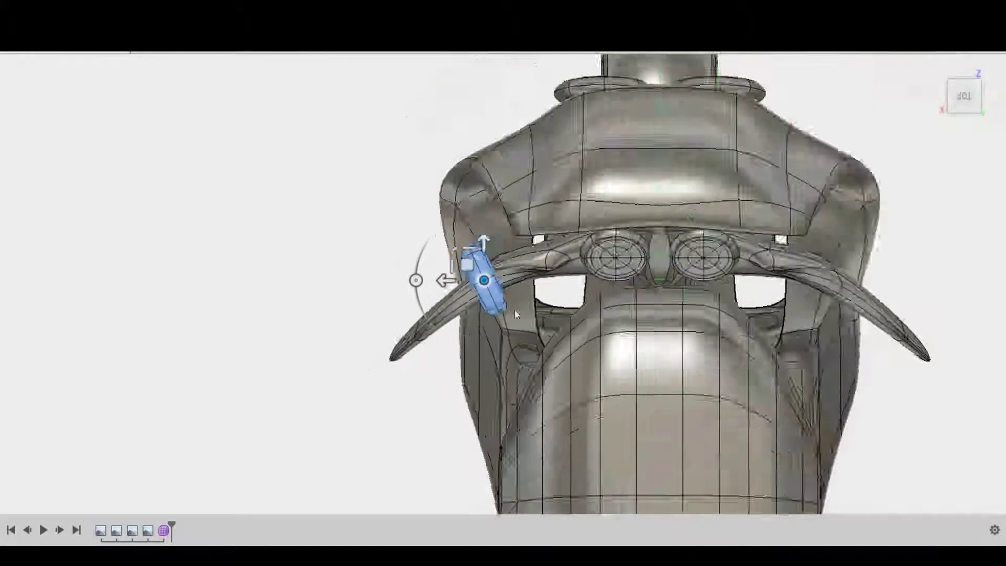
pyautogui.scroll(3, 490, 259)
pyautogui.keyDown('shift'); pyautogui.moveTo(490, 259); pyautogui.dragTo(187, 174, button='middle'); pyautogui.keyUp('shift')
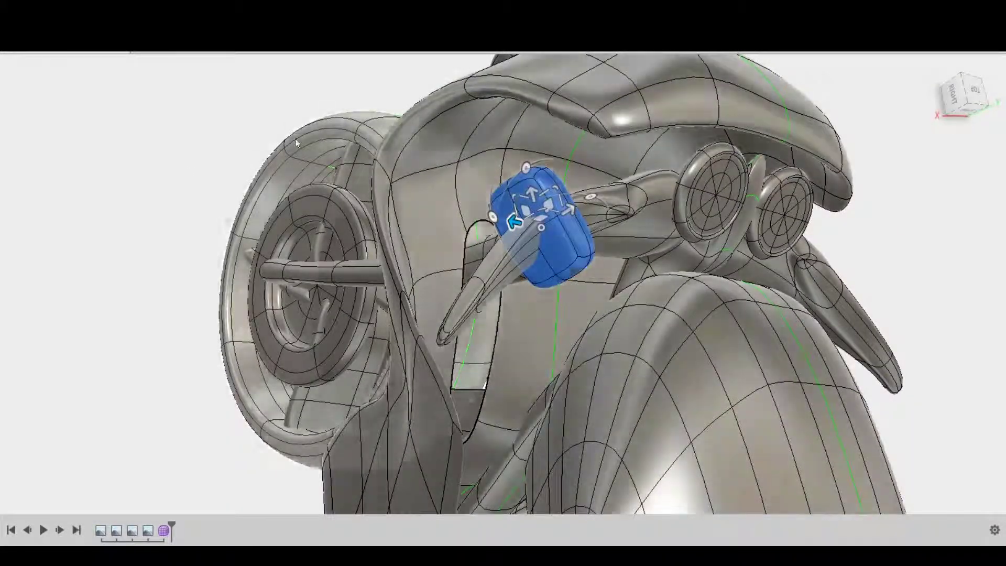
pyautogui.scroll(2, 568, 212)
pyautogui.press('Escape')
# Reshape the grip's edge loop and faces into a rounded collar near the fork top.
pyautogui.click(567, 270)
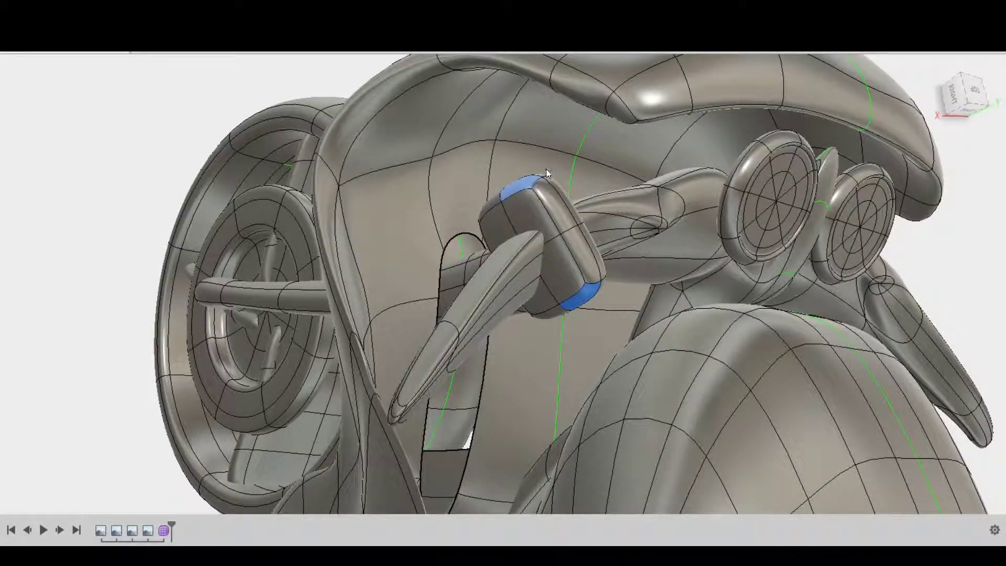
pyautogui.scroll(3, 546, 173)
pyautogui.keyDown('shift'); pyautogui.moveTo(546, 173); pyautogui.dragTo(447, 211, button='middle'); pyautogui.keyUp('shift')
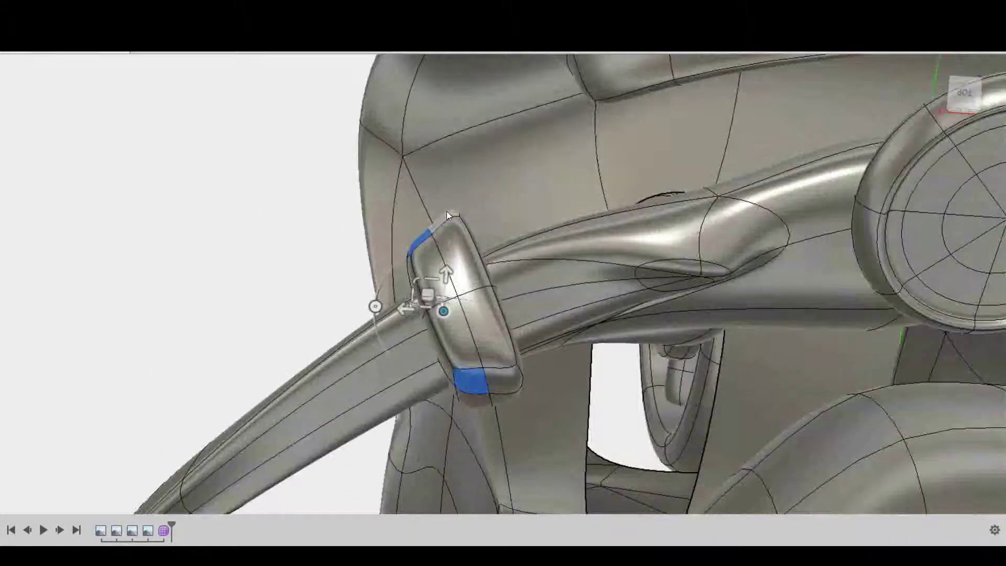
pyautogui.doubleClick(503, 390)
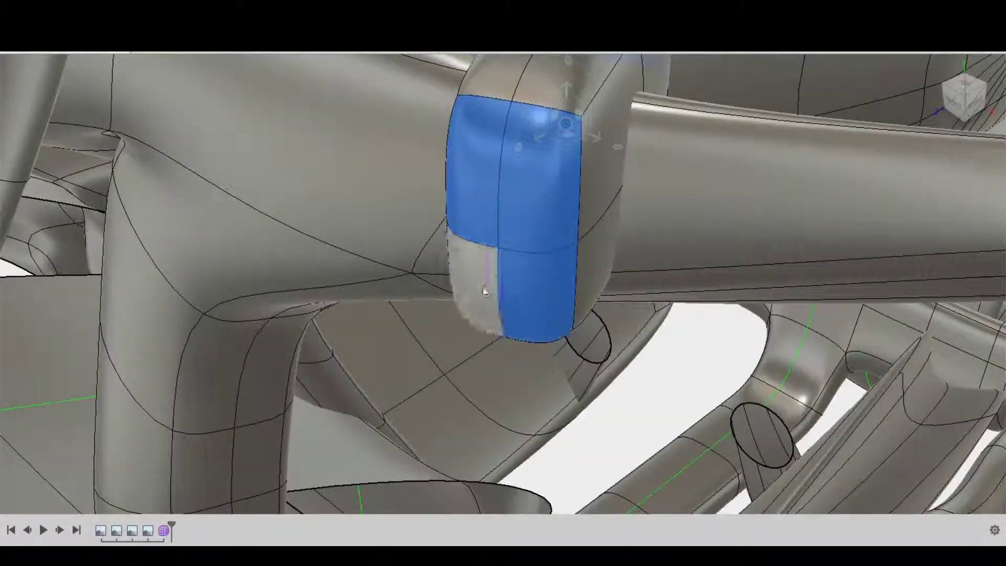
pyautogui.keyDown('shift'); pyautogui.moveTo(483, 292); pyautogui.dragTo(454, 301, button='middle'); pyautogui.keyUp('shift')
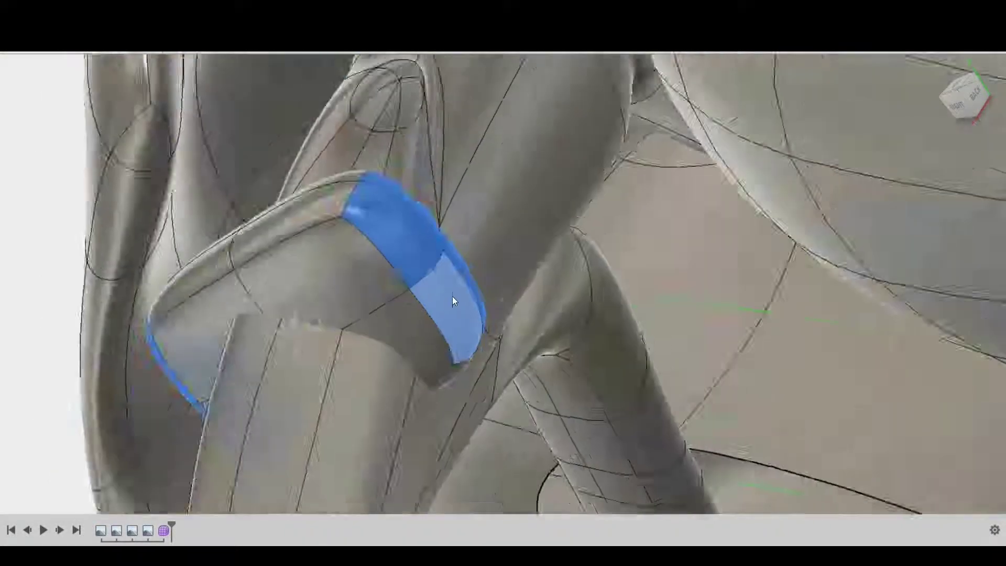
pyautogui.scroll(-5, 485, 246)
pyautogui.moveTo(348, 337); pyautogui.dragTo(367, 313)
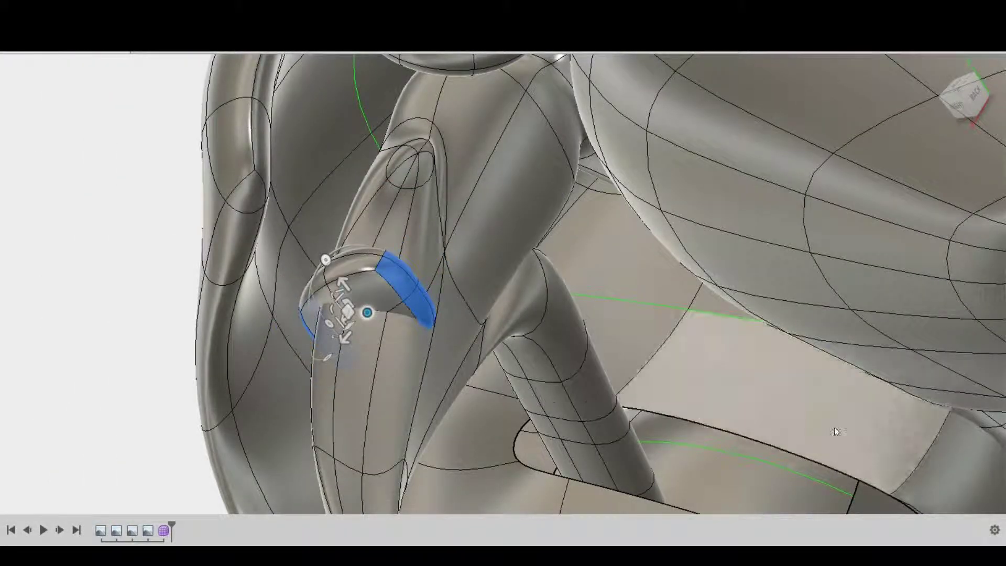
pyautogui.press('Escape')
pyautogui.moveTo(964, 96); pyautogui.dragTo(966, 116)
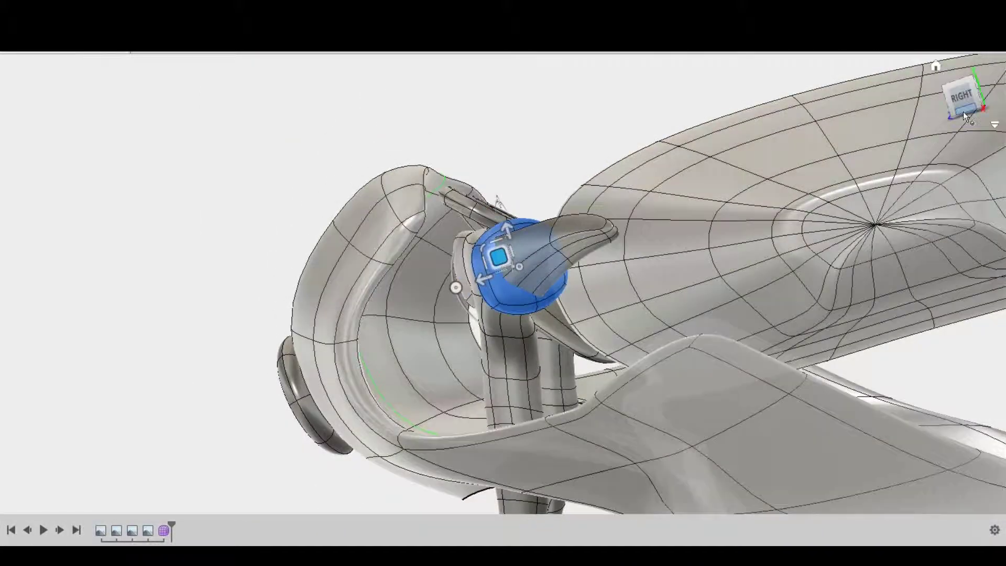
pyautogui.click(965, 116)
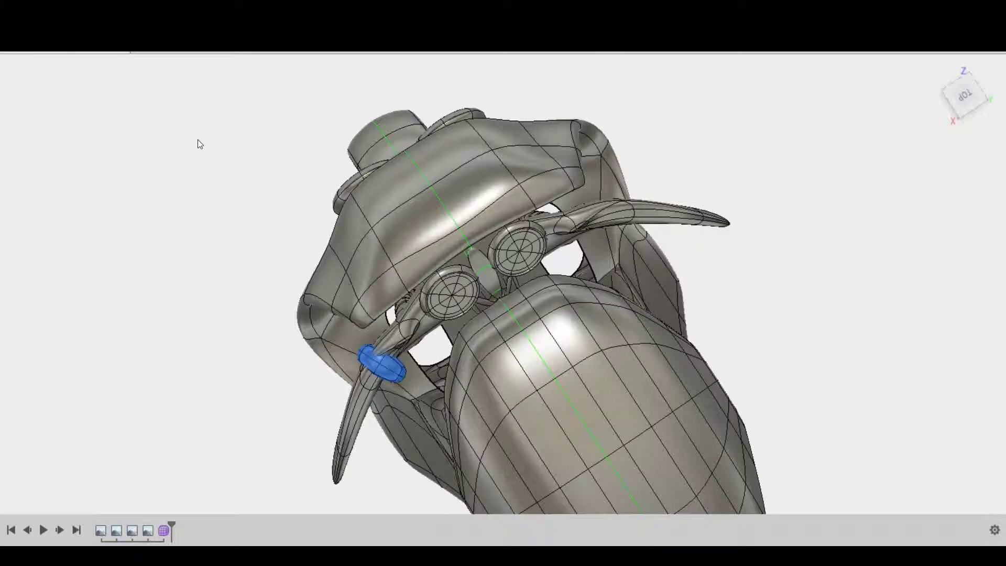
# Inspect the bike from home, top and close-up angles along the tank.
pyautogui.click(935, 65)
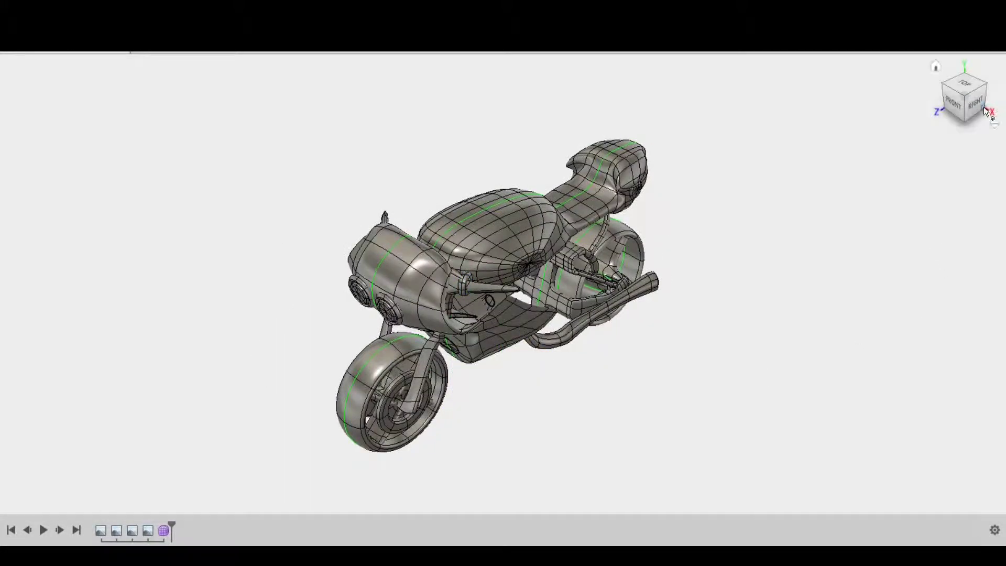
pyautogui.click(962, 88)
pyautogui.scroll(5, 312, 337)
pyautogui.scroll(-3, 312, 336)
pyautogui.keyDown('shift'); pyautogui.moveTo(315, 329); pyautogui.dragTo(366, 236, button='middle'); pyautogui.keyUp('shift')
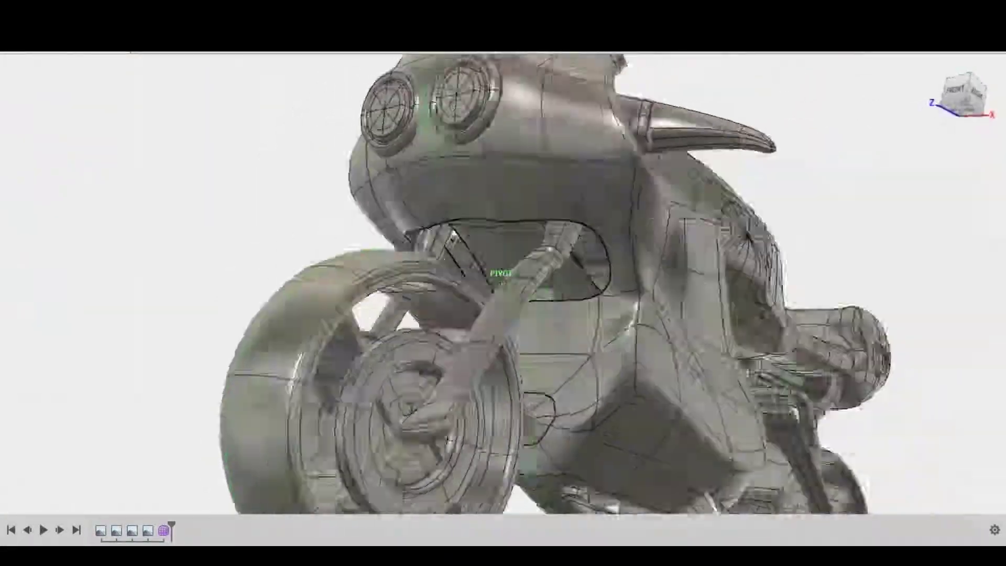
pyautogui.keyDown('shift'); pyautogui.moveTo(366, 236); pyautogui.dragTo(937, 84, button='middle'); pyautogui.keyUp('shift')
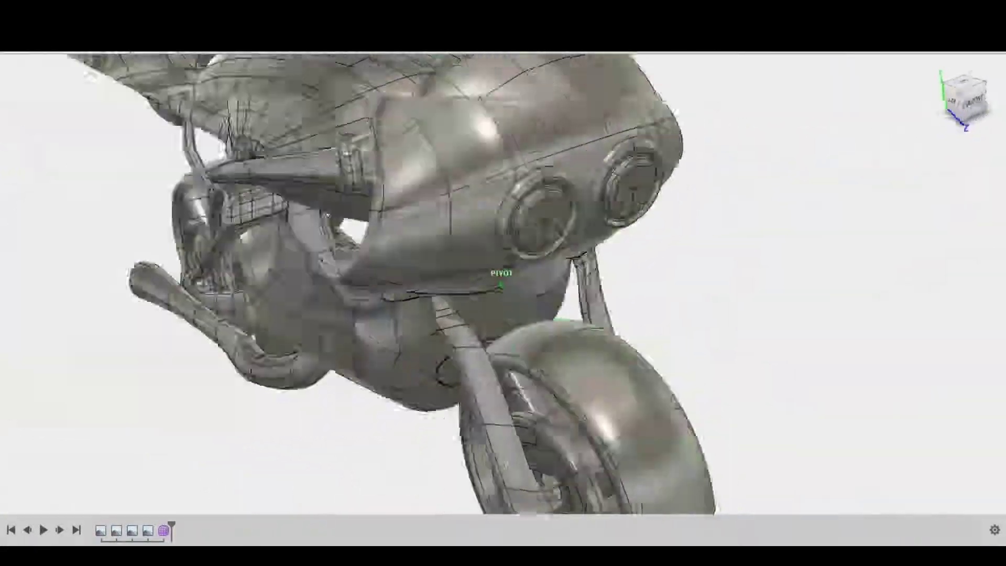
pyautogui.click(936, 65)
# Orbit the bike to check it from the rear, left side and front.
pyautogui.moveTo(943, 81); pyautogui.dragTo(967, 102)
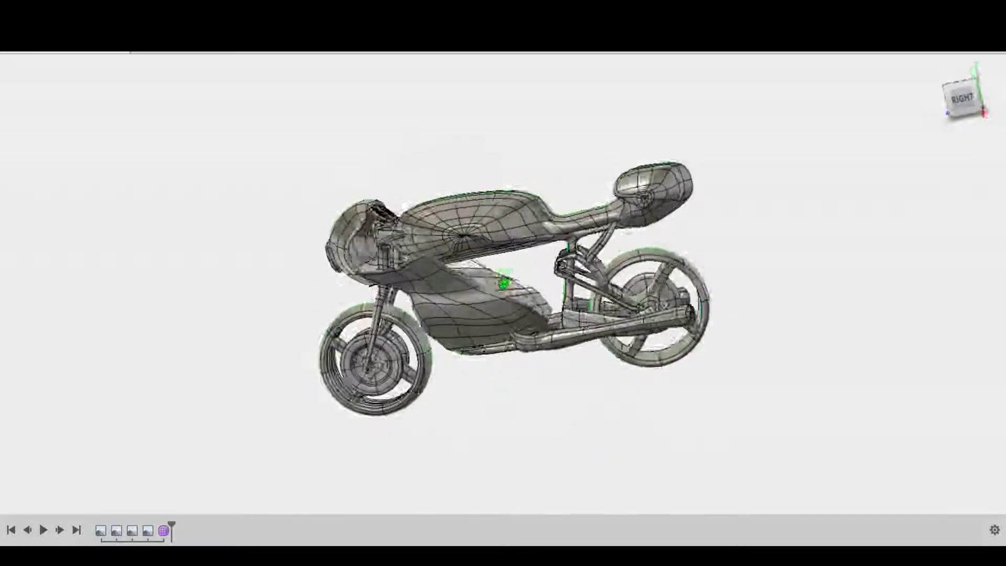
pyautogui.keyDown('shift'); pyautogui.moveTo(964, 99); pyautogui.dragTo(959, 93, button='middle'); pyautogui.keyUp('shift')
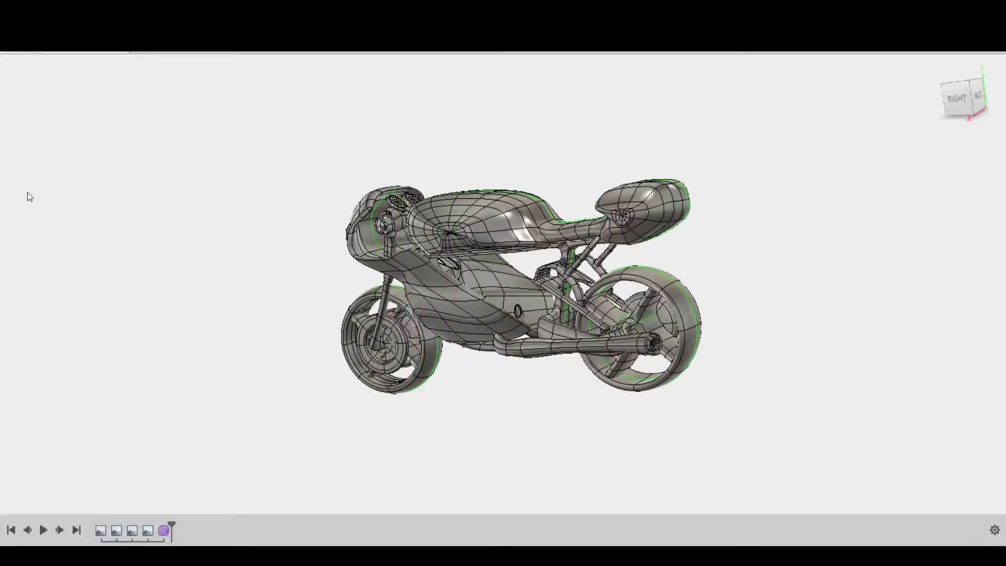
pyautogui.click(936, 67)
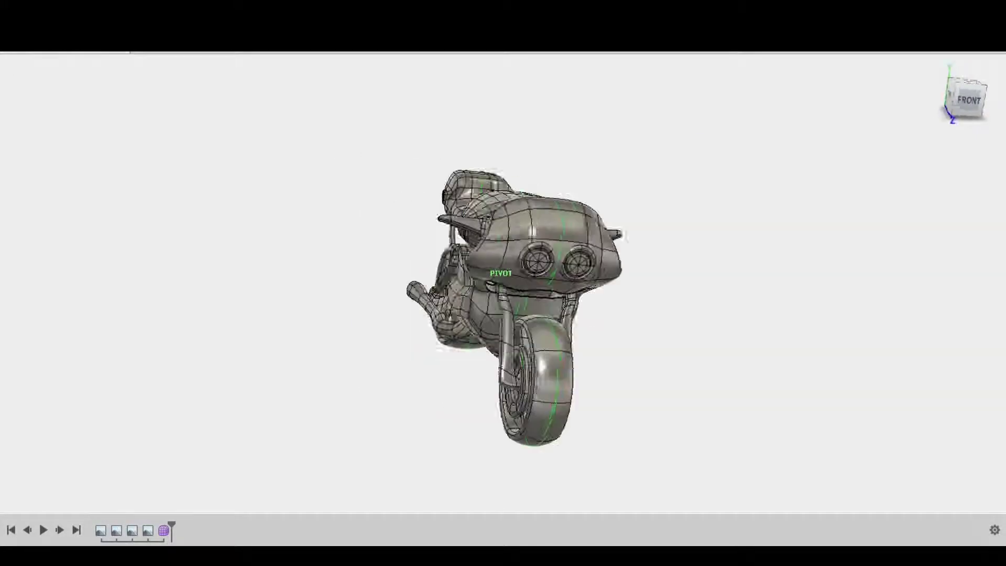
pyautogui.click(958, 97)
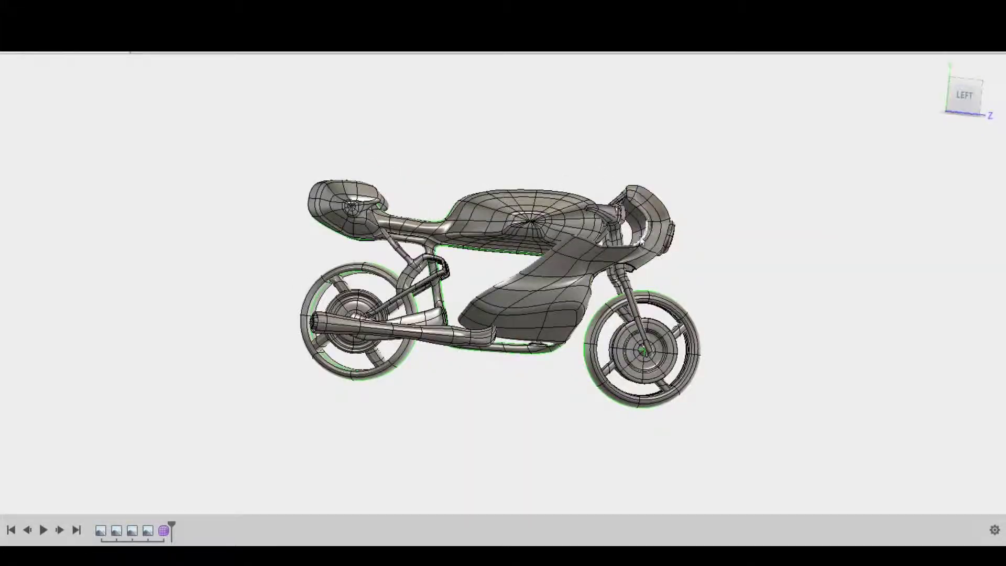
pyautogui.click(942, 97)
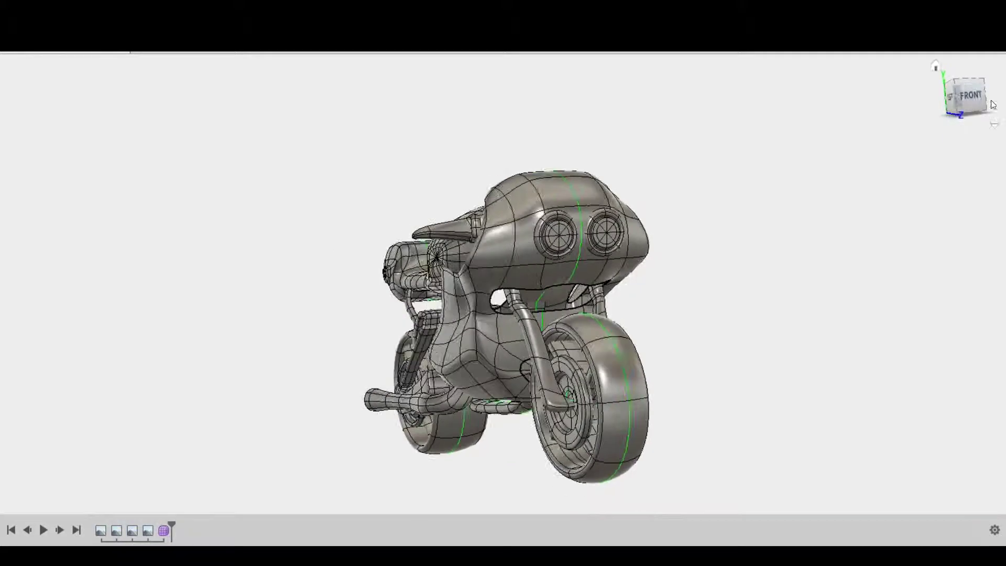
pyautogui.moveTo(978, 97); pyautogui.dragTo(922, 105)
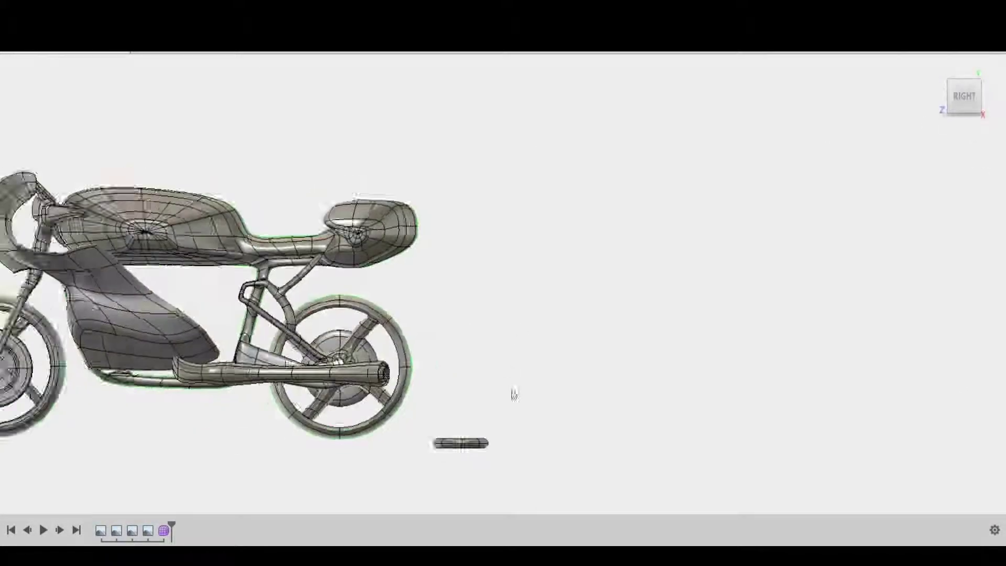
# Window-select the small torus and lift it with Edit Form up onto the fuel tank.
pyautogui.moveTo(427, 426); pyautogui.dragTo(533, 466)
pyautogui.press('m')
pyautogui.moveTo(484, 367); pyautogui.dragTo(484, 260)
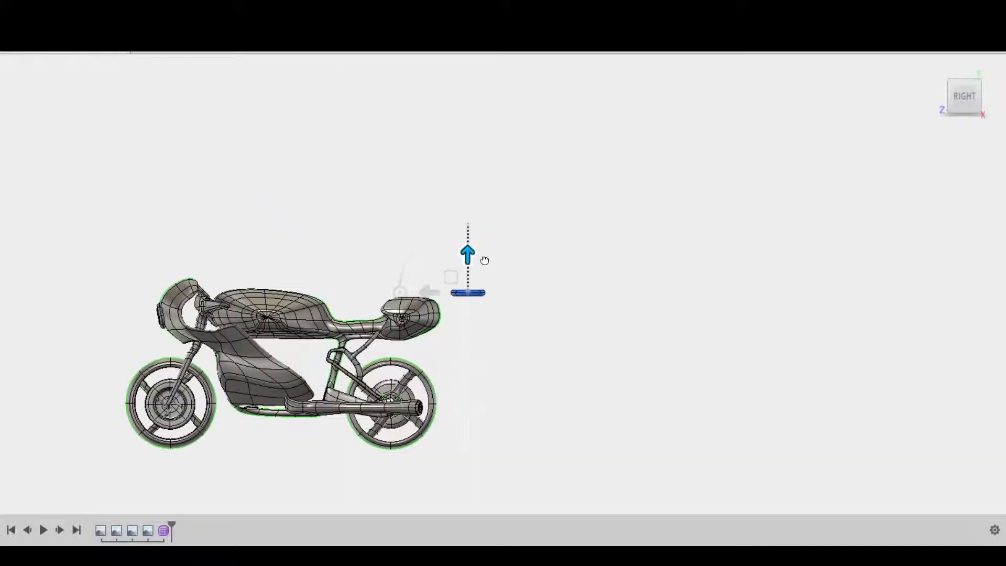
pyautogui.moveTo(966, 96); pyautogui.dragTo(938, 112)
pyautogui.scroll(3, 273, 293)
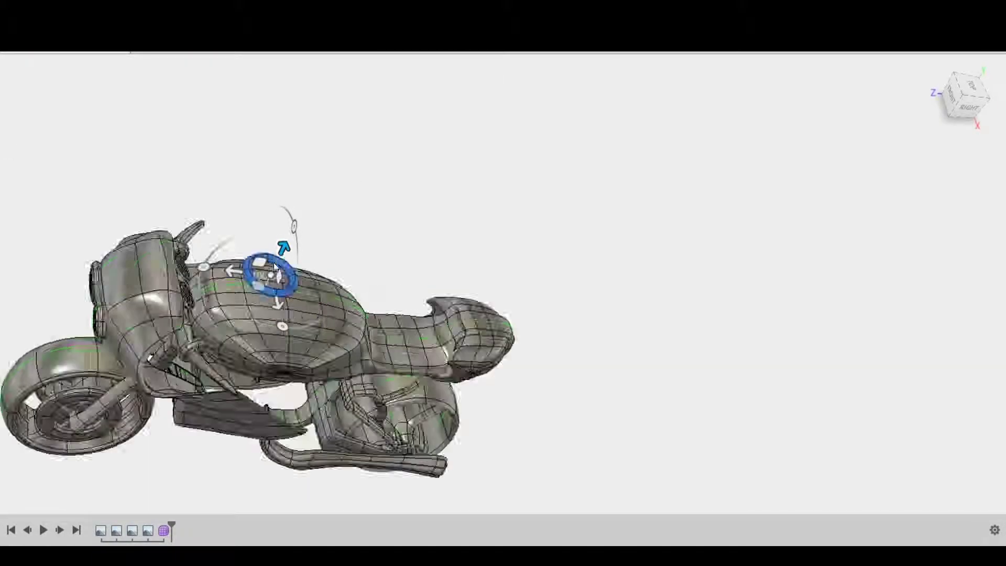
pyautogui.scroll(8, 241, 325)
pyautogui.scroll(-3, 241, 348)
pyautogui.scroll(-2, 262, 328)
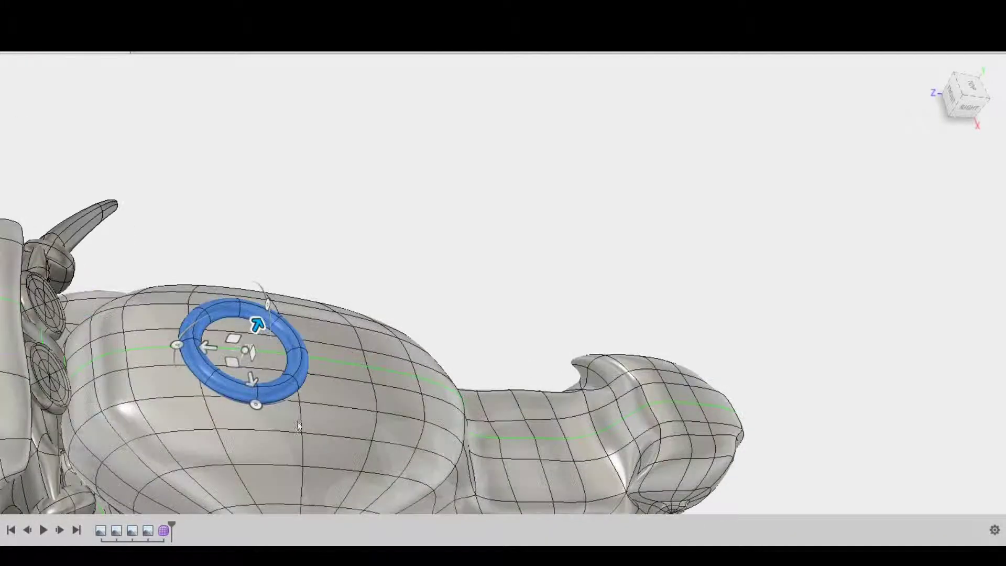
# Reselect the ring and orbit around the tank to check its filler-cap position.
pyautogui.click(863, 422)
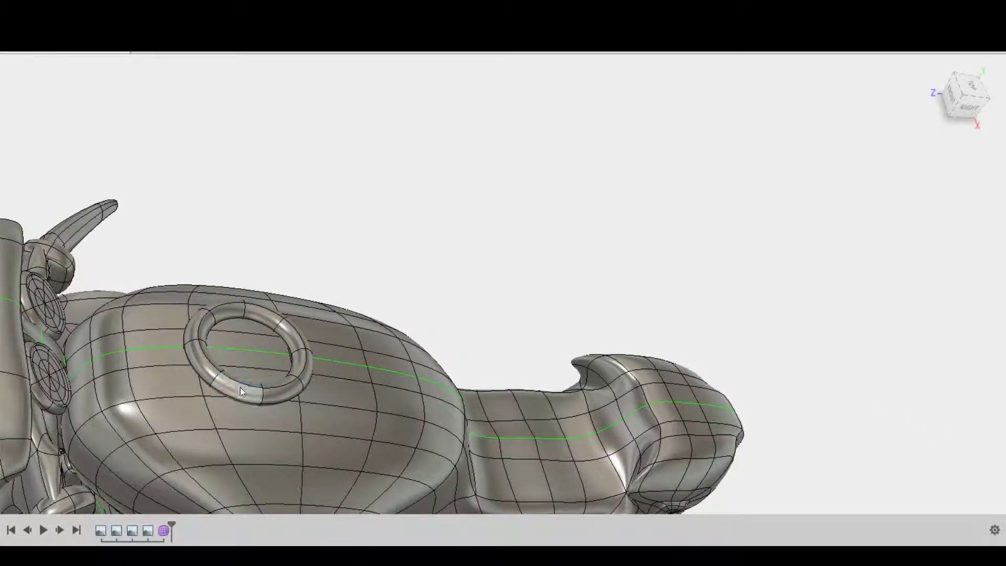
pyautogui.click(265, 324)
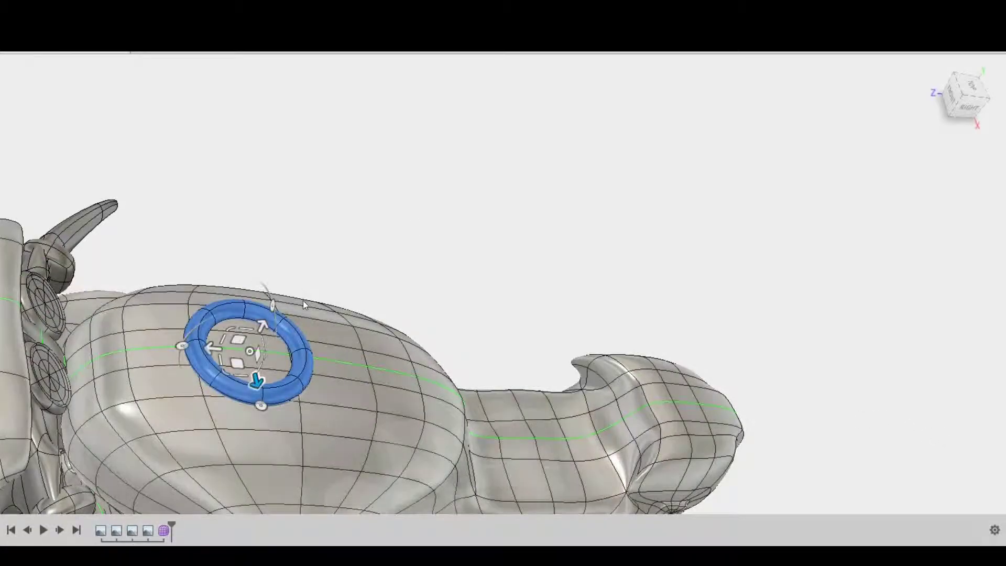
pyautogui.keyDown('shift'); pyautogui.moveTo(303, 300); pyautogui.dragTo(409, 273, button='middle'); pyautogui.keyUp('shift')
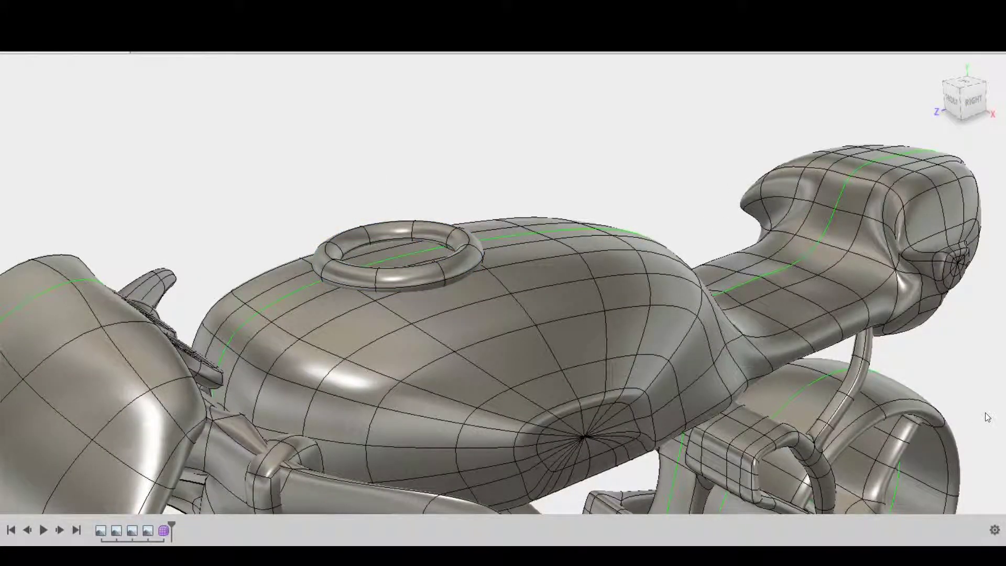
pyautogui.moveTo(325, 255); pyautogui.dragTo(331, 267)
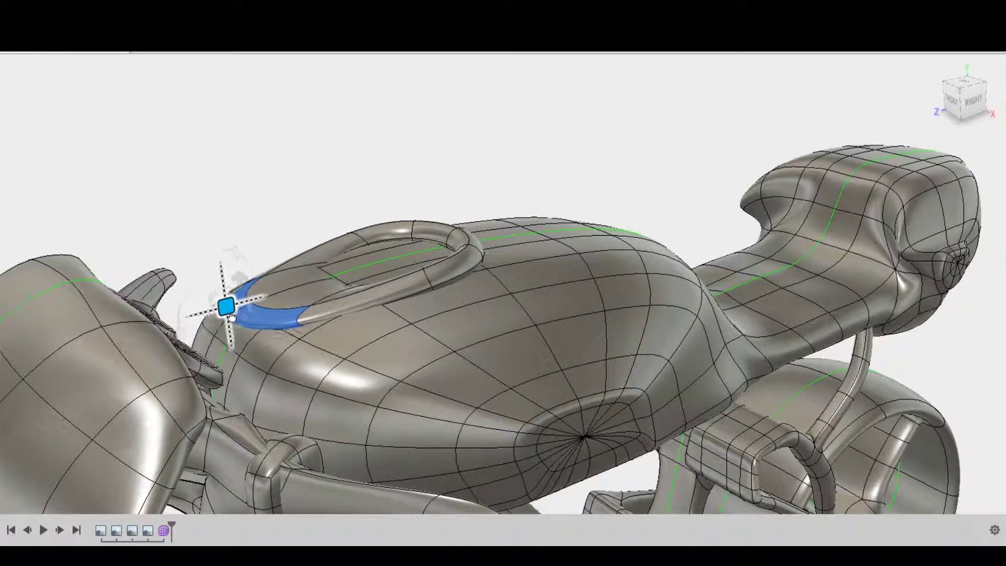
pyautogui.click(970, 108)
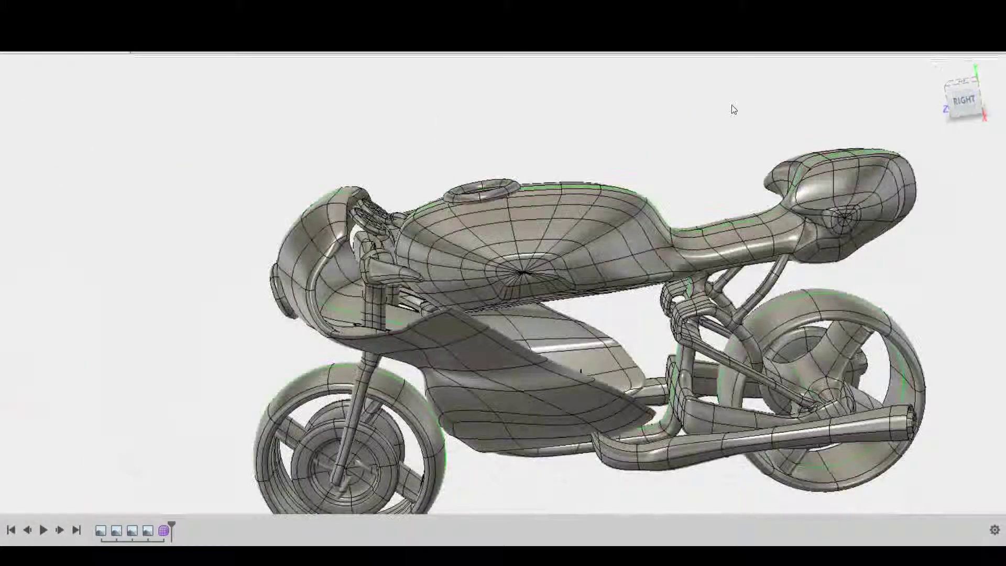
pyautogui.moveTo(283, 262); pyautogui.dragTo(411, 273)
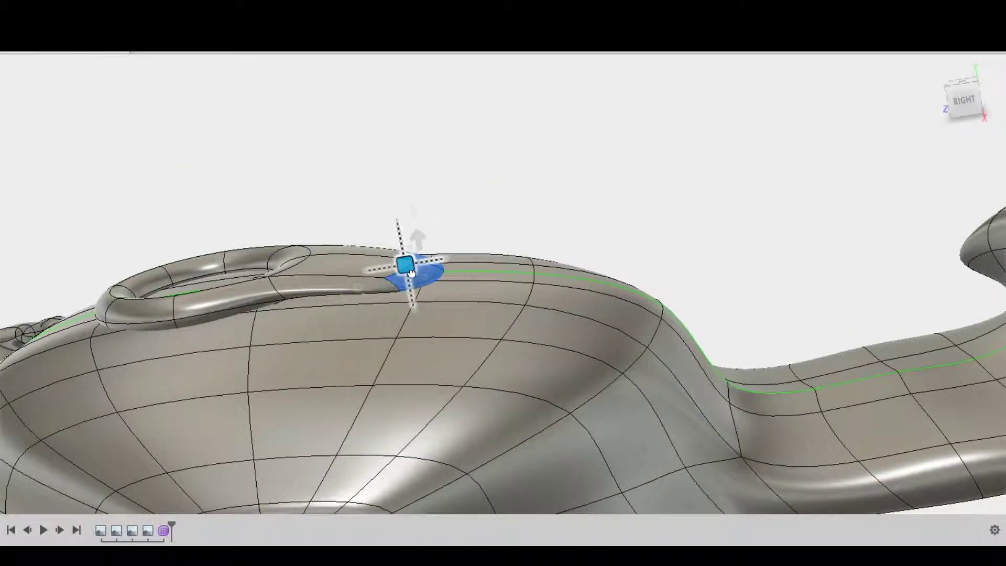
pyautogui.click(969, 112)
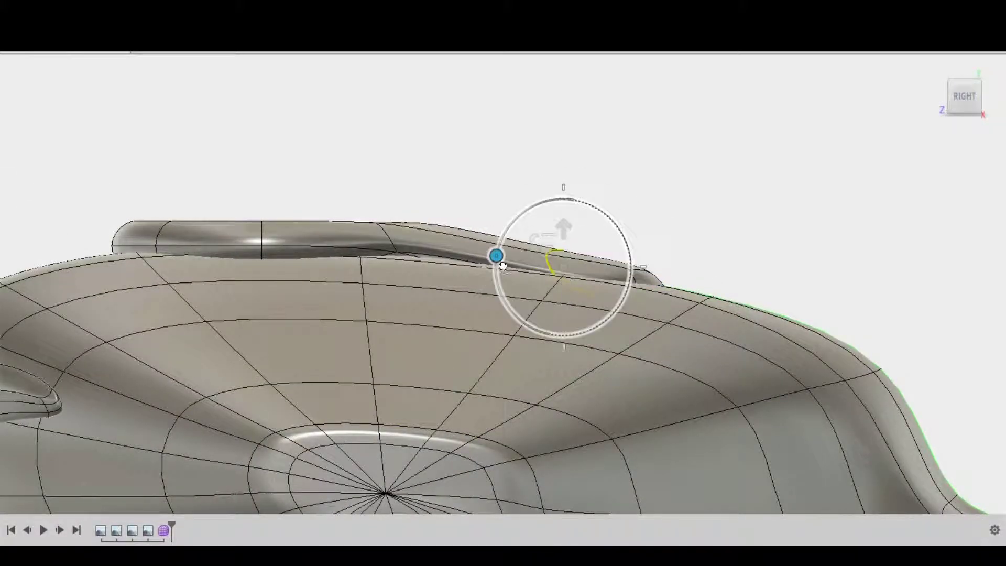
pyautogui.click(963, 104)
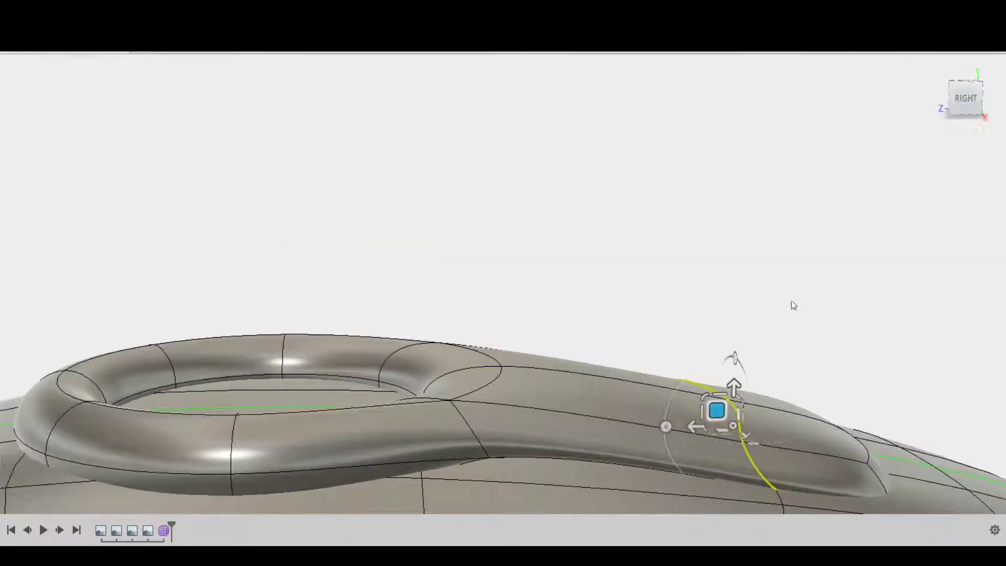
pyautogui.moveTo(889, 202)
pyautogui.keyDown('shift'); pyautogui.mouseDown(button='middle')
pyautogui.moveTo(943, 136)
pyautogui.moveTo(978, 116)
pyautogui.moveTo(674, 248)
pyautogui.mouseUp(button='middle'); pyautogui.keyUp('shift')
pyautogui.scroll(4, 674, 248)
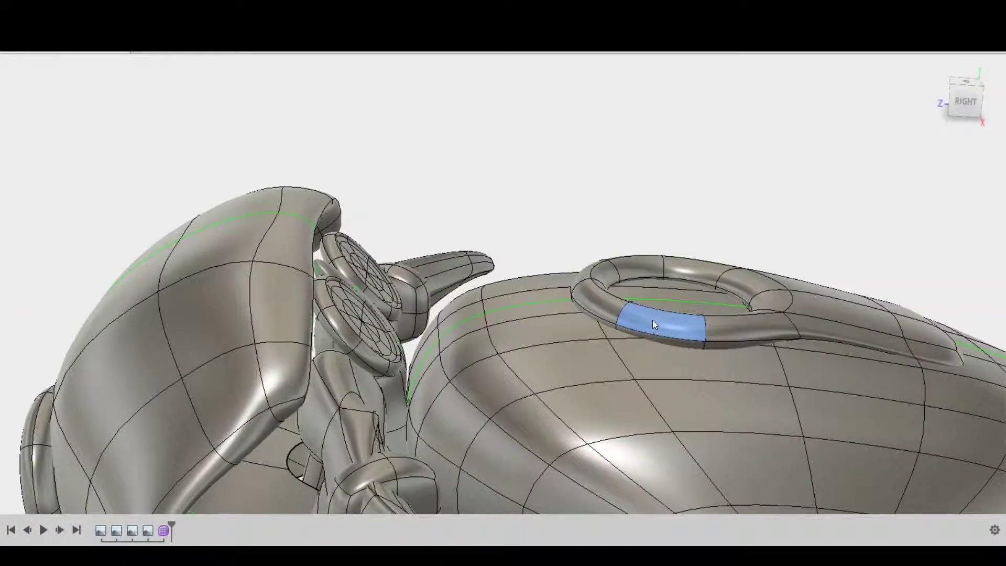
pyautogui.keyDown('shift'); pyautogui.moveTo(652, 322); pyautogui.dragTo(661, 220, button='middle'); pyautogui.keyUp('shift')
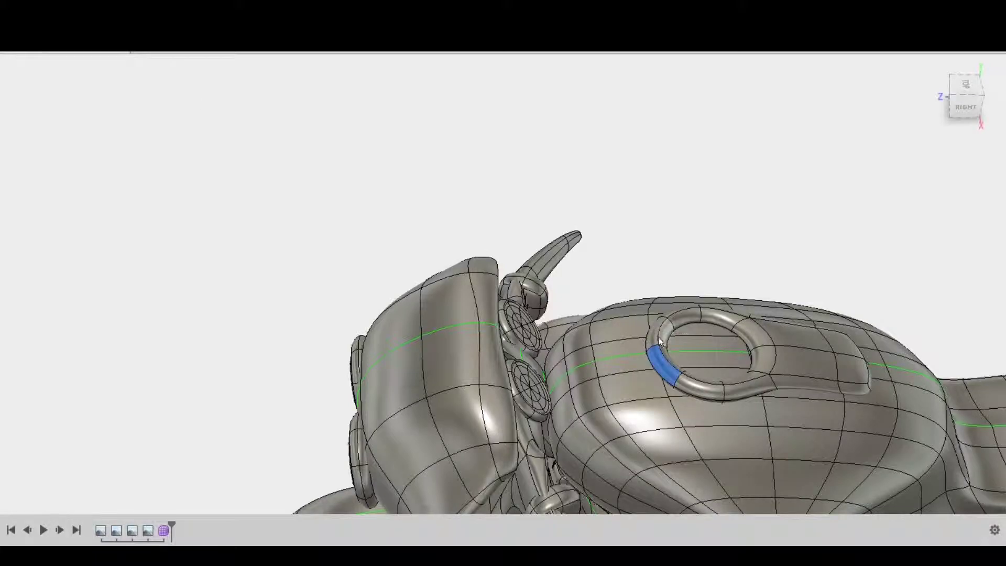
pyautogui.click(959, 118)
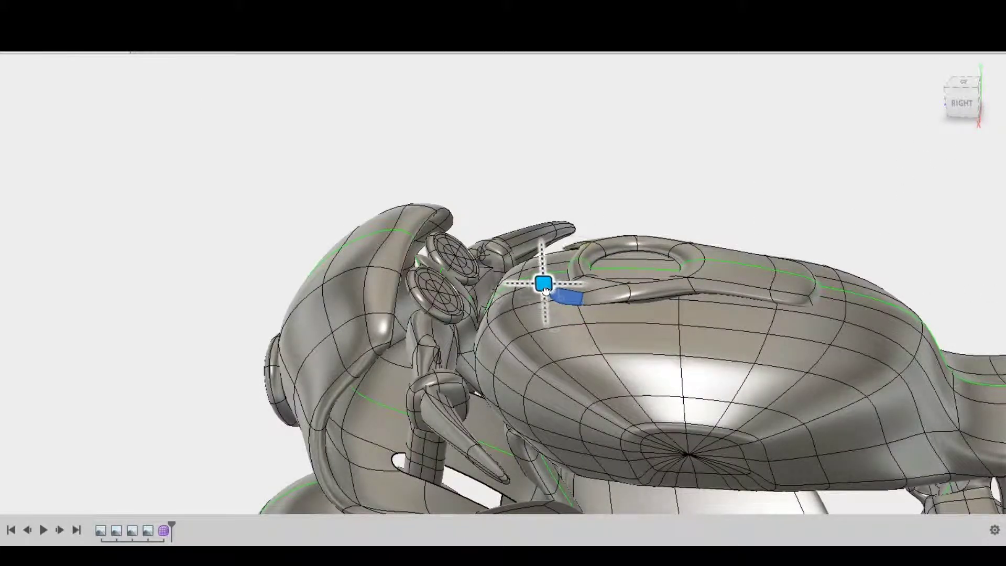
pyautogui.click(965, 108)
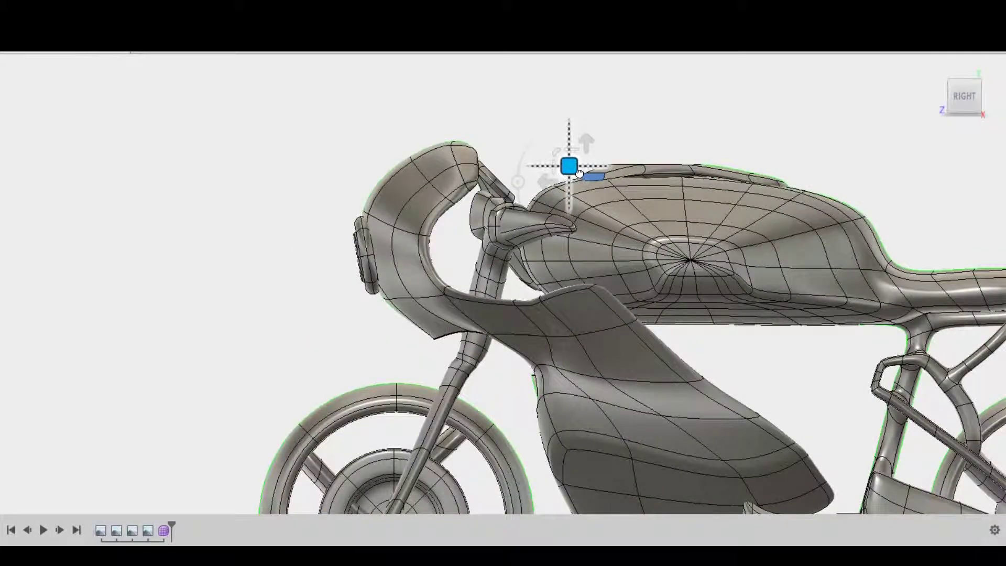
pyautogui.keyDown('shift'); pyautogui.moveTo(995, 94); pyautogui.dragTo(679, 358, button='middle'); pyautogui.keyUp('shift')
pyautogui.scroll(3, 669, 351)
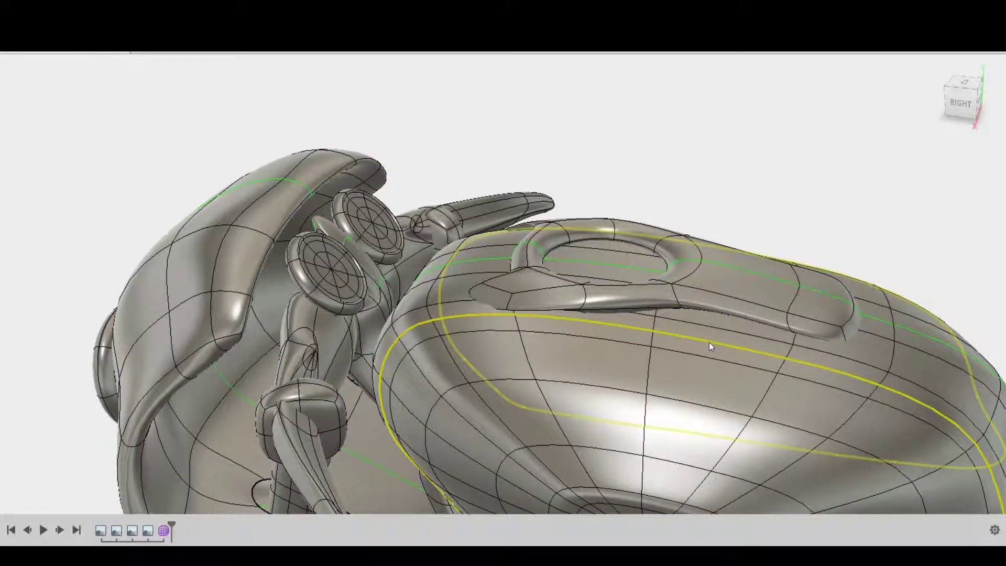
# Select the tank's side face loops and drag them to reshape its lower flank.
pyautogui.click(713, 343)
pyautogui.scroll(-3, 652, 427)
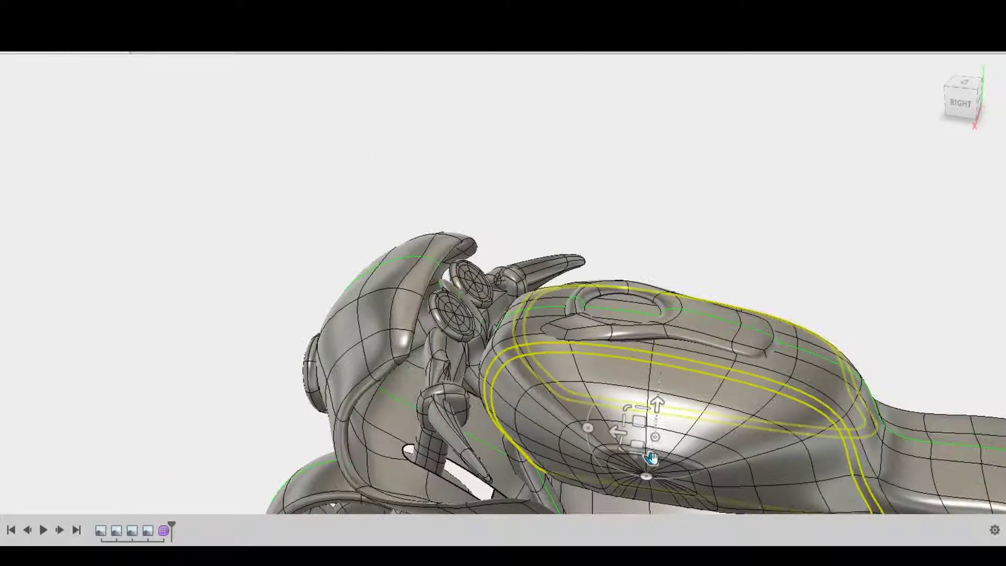
pyautogui.scroll(3, 651, 393)
pyautogui.scroll(3, 647, 348)
pyautogui.scroll(-3, 647, 347)
pyautogui.scroll(-1, 648, 351)
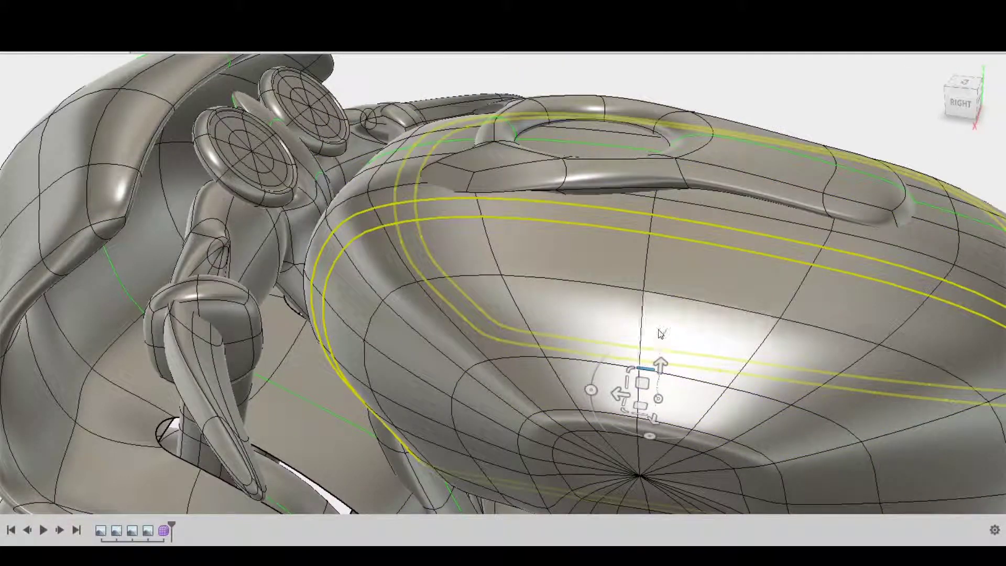
pyautogui.scroll(-2, 648, 361)
pyautogui.moveTo(648, 367); pyautogui.dragTo(648, 368)
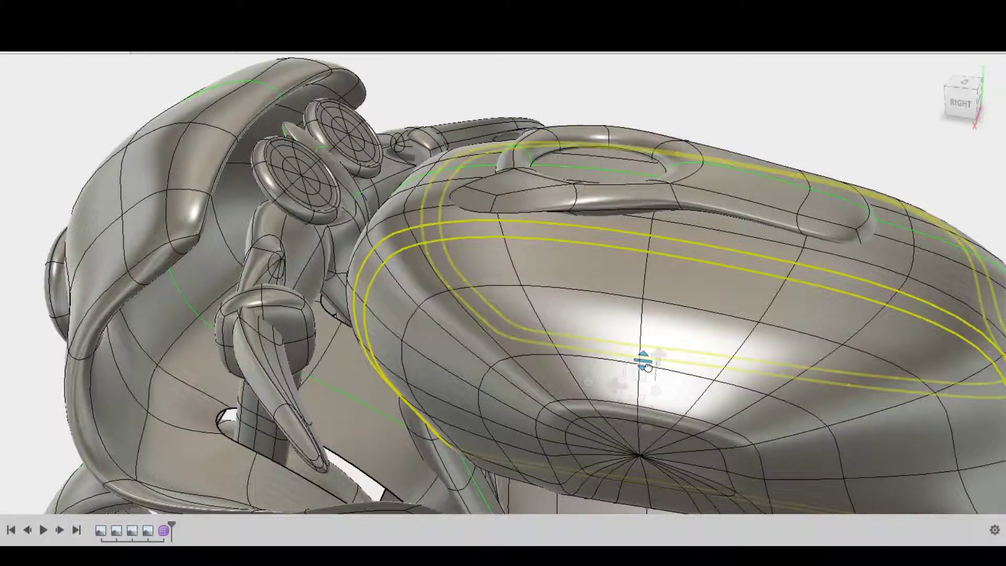
pyautogui.moveTo(649, 367); pyautogui.dragTo(646, 360)
# View the bike from the top, fitted to screen, then turned to an oblique angle.
pyautogui.click(962, 111)
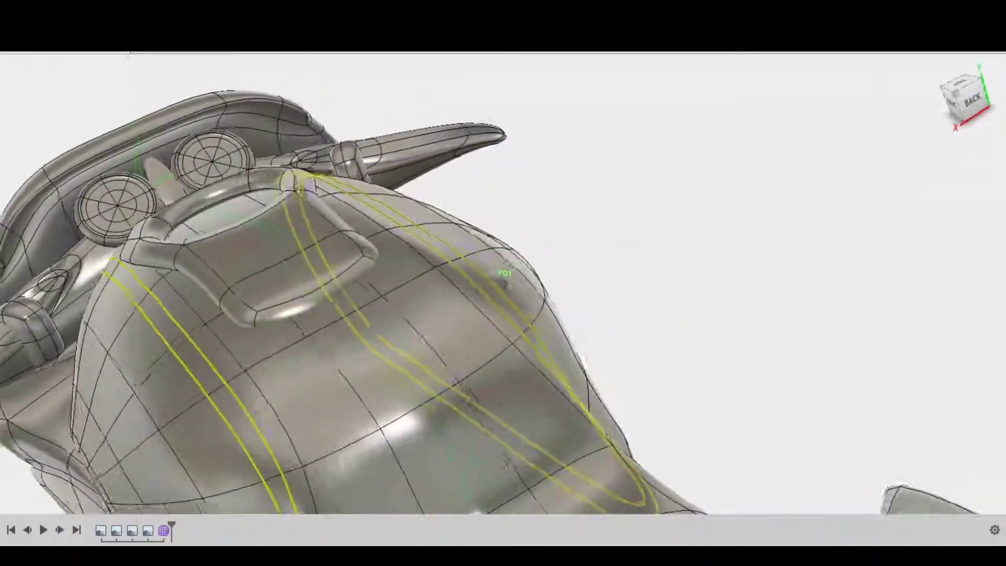
pyautogui.click(961, 83)
pyautogui.click(988, 88)
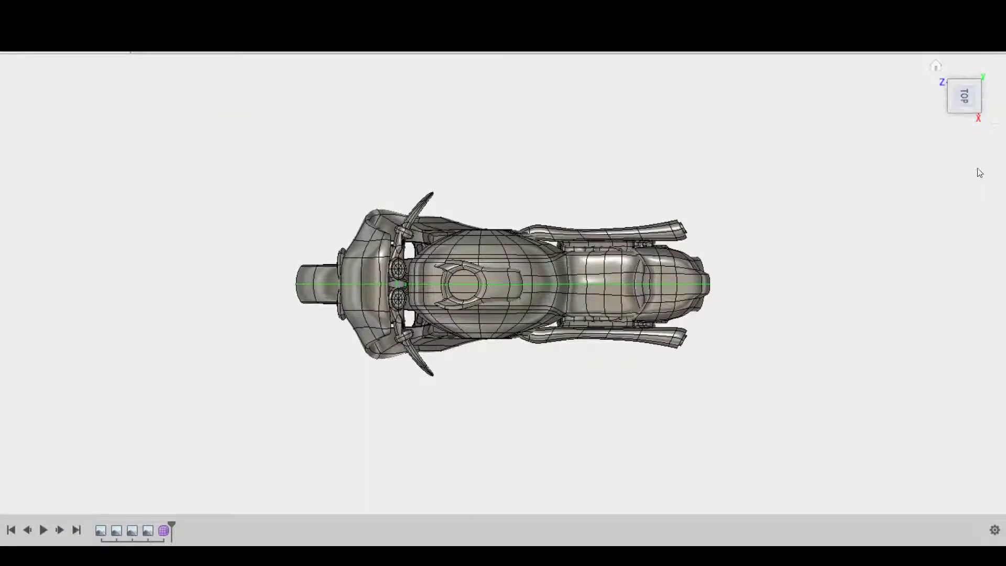
# Orbit toward the tail and double-click the face loop across the tail hump's top.
pyautogui.keyDown('shift'); pyautogui.moveTo(976, 168); pyautogui.dragTo(692, 241, button='middle'); pyautogui.keyUp('shift')
pyautogui.scroll(5, 592, 294)
pyautogui.doubleClick(706, 215)
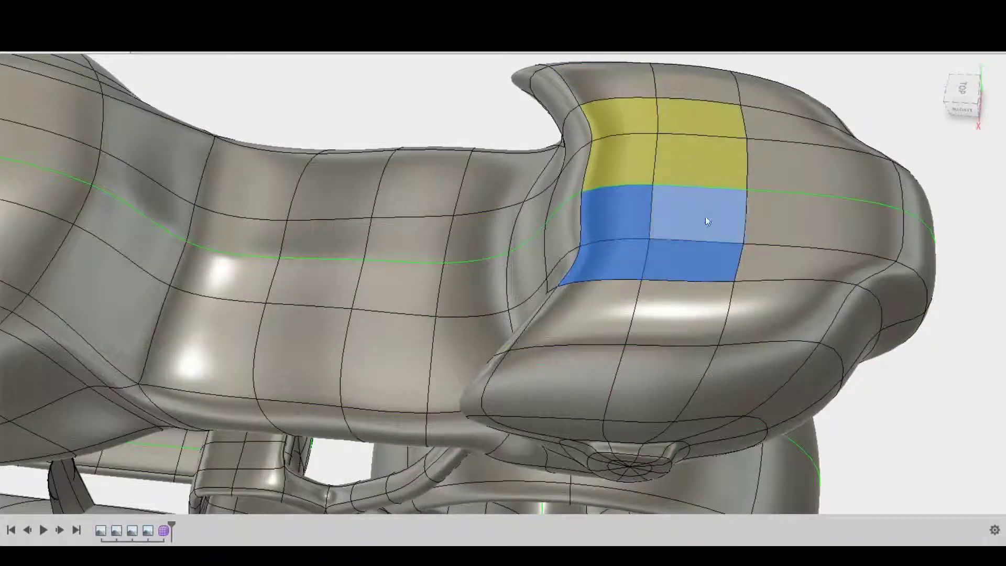
pyautogui.scroll(-5, 709, 273)
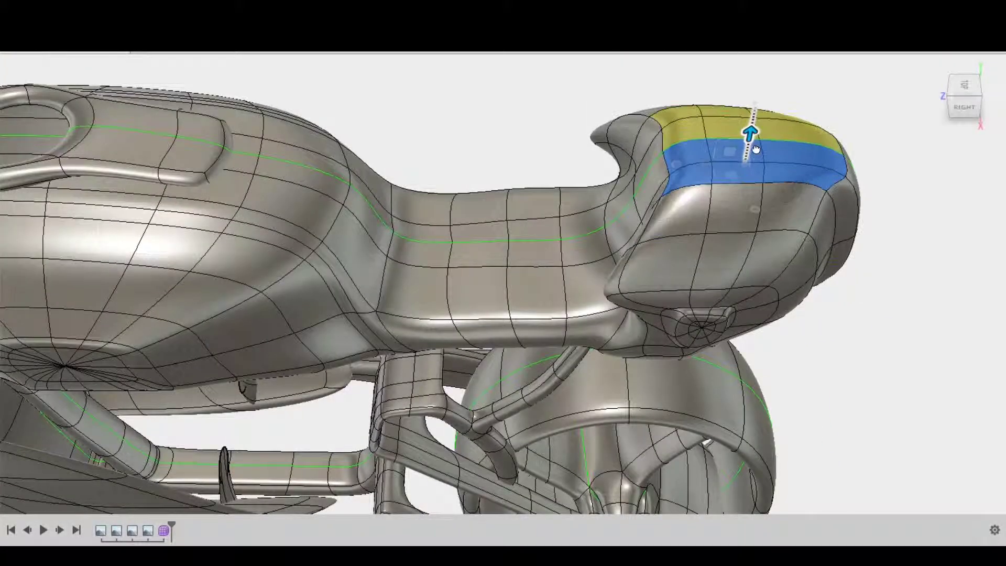
# Check the tail in Right and top-rear views, then return Home and orbit to the fork.
pyautogui.click(956, 108)
pyautogui.moveTo(956, 107); pyautogui.dragTo(943, 113)
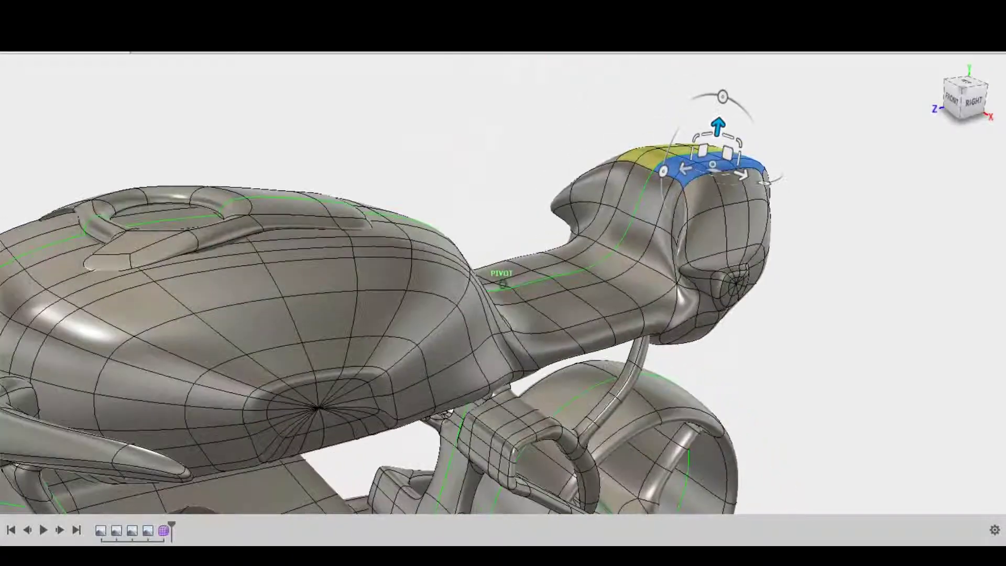
pyautogui.scroll(-5, 838, 359)
pyautogui.scroll(5, 236, 376)
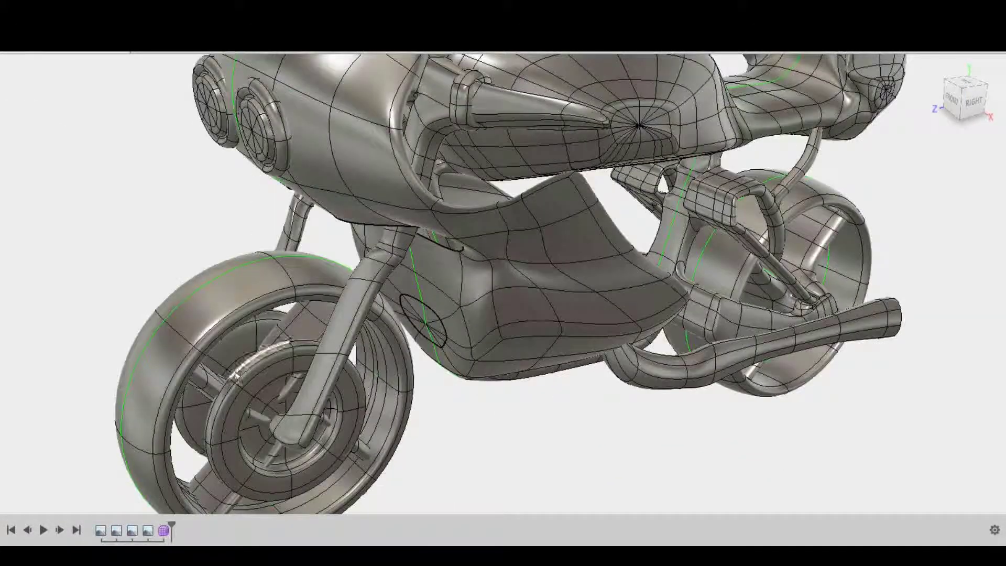
pyautogui.click(936, 66)
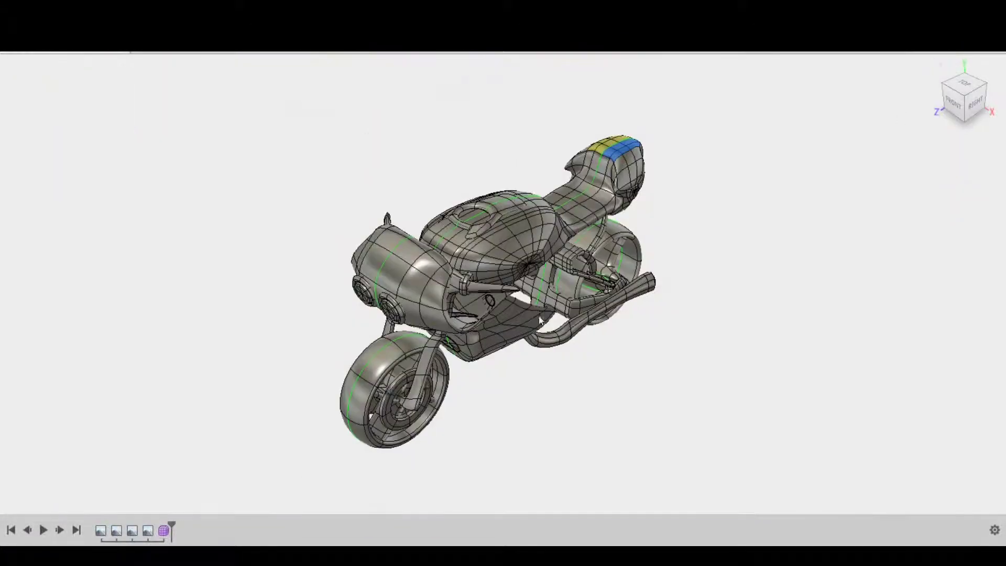
pyautogui.scroll(3, 448, 299)
pyautogui.scroll(3, 484, 199)
pyautogui.scroll(3, 485, 200)
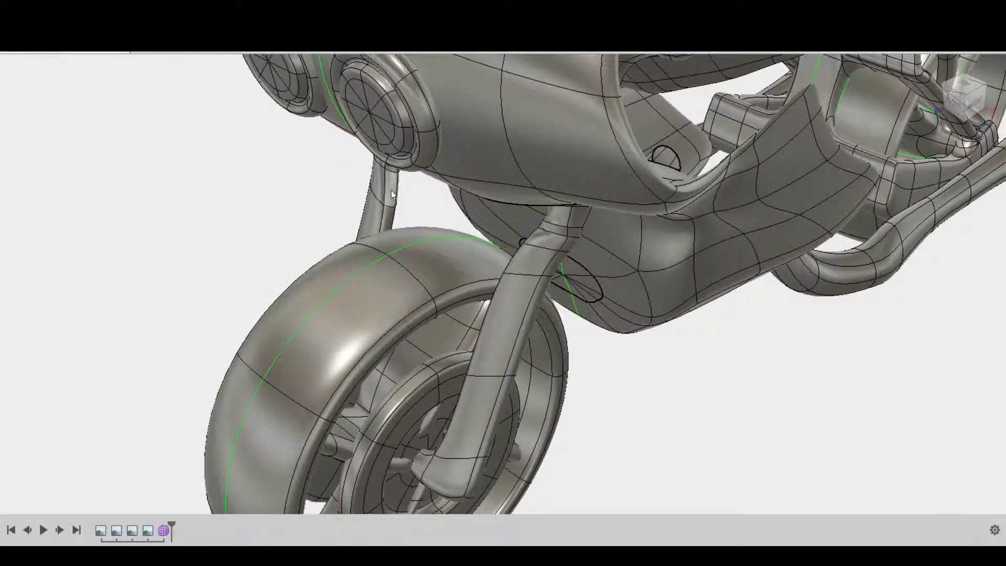
pyautogui.moveTo(957, 101); pyautogui.dragTo(759, 257)
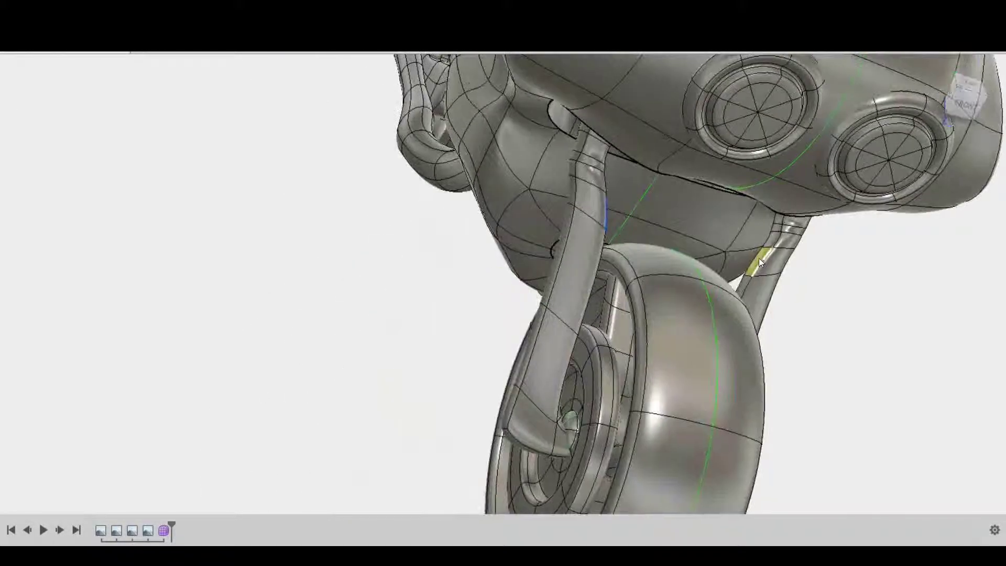
# Extend the right fork strut's face inward and rotate its end edge toward the other strut.
pyautogui.click(758, 258)
pyautogui.scroll(3, 751, 254)
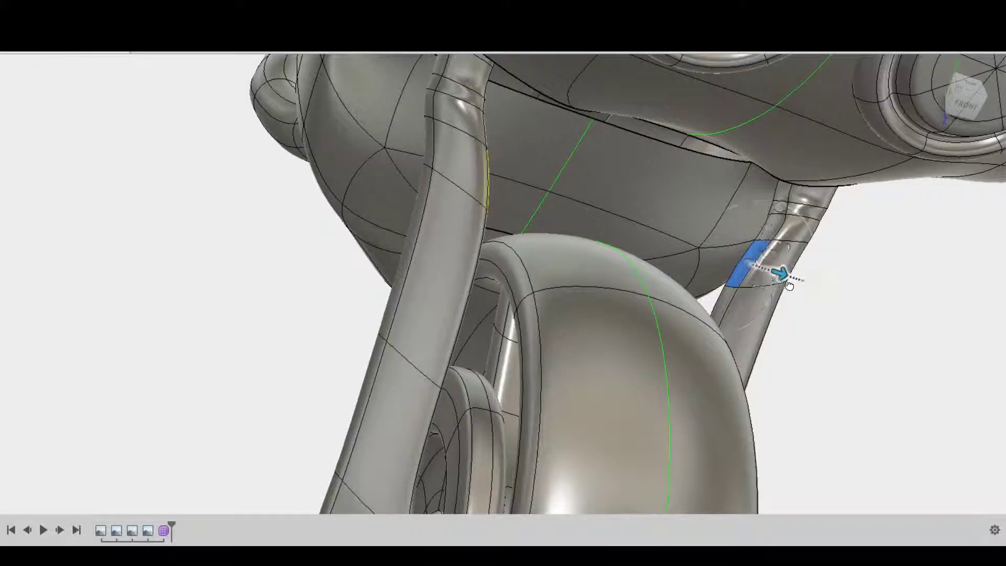
pyautogui.moveTo(790, 286)
pyautogui.mouseDown()
pyautogui.moveTo(722, 266)
pyautogui.moveTo(733, 244)
pyautogui.moveTo(650, 210)
pyautogui.mouseUp()
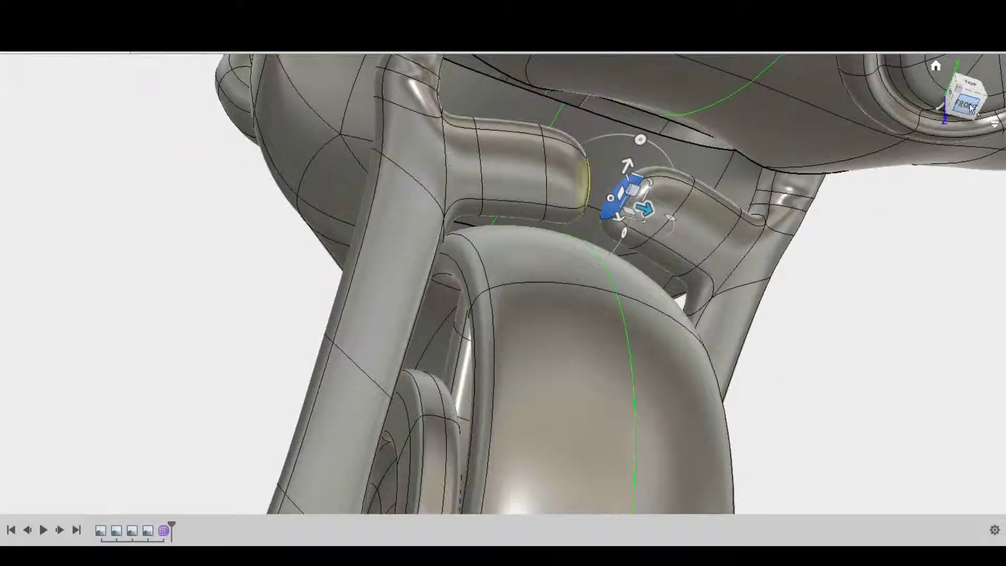
pyautogui.click(970, 109)
pyautogui.keyDown('shift'); pyautogui.moveTo(823, 382); pyautogui.dragTo(621, 259, button='middle'); pyautogui.keyUp('shift')
pyautogui.click(621, 259)
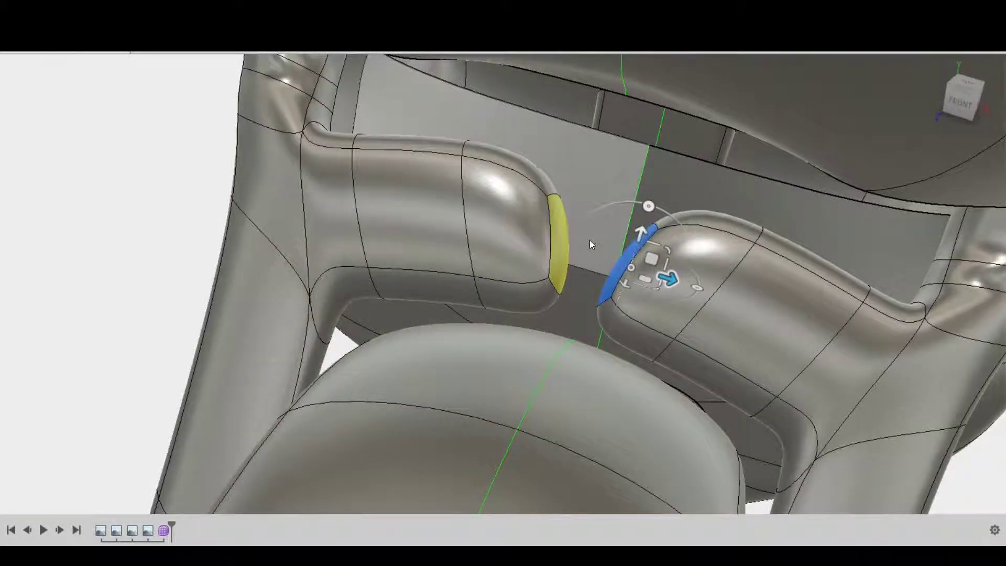
pyautogui.moveTo(625, 199); pyautogui.dragTo(607, 197)
# Finish the edit, toggle box and smooth display, and orbit around the new crossbar.
pyautogui.press('Escape')
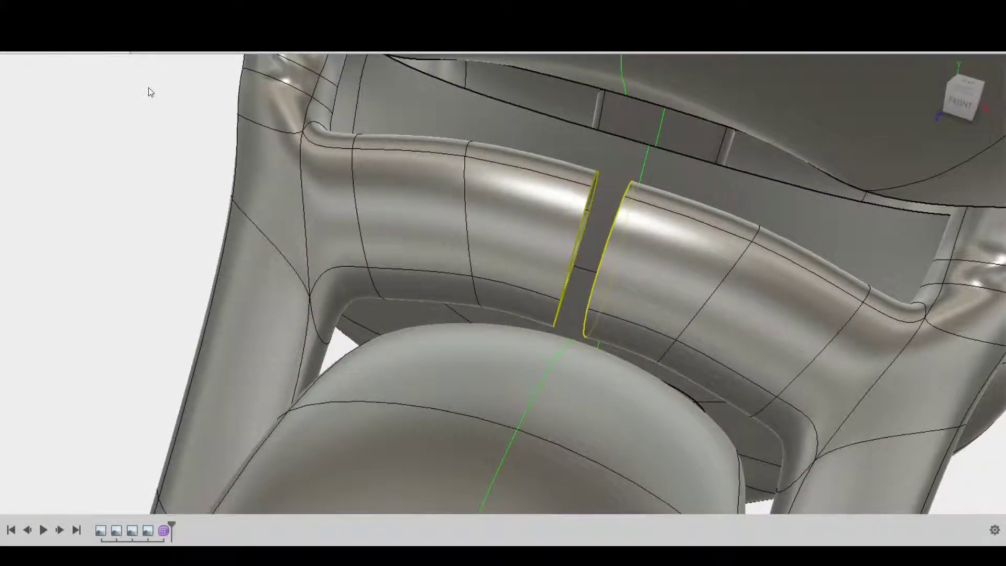
pyautogui.hotkey('alt', '1')
pyautogui.hotkey('alt', '3')
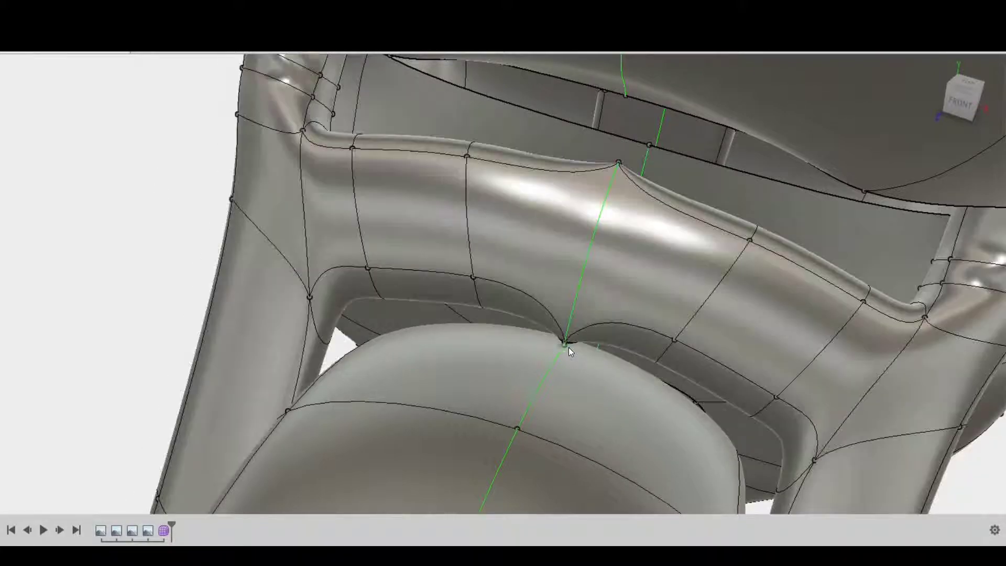
pyautogui.moveTo(568, 347)
pyautogui.keyDown('shift'); pyautogui.mouseDown(button='middle')
pyautogui.moveTo(502, 283)
pyautogui.moveTo(155, 341)
pyautogui.mouseUp(button='middle'); pyautogui.keyUp('shift')
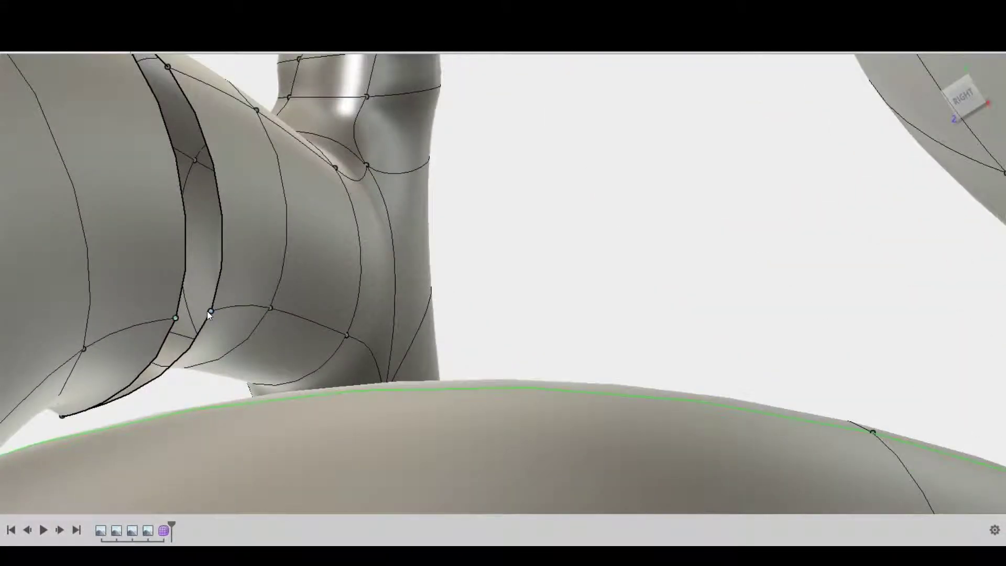
# Fit the motorcycle in view and drag the crossbar face forward over the wheel.
pyautogui.keyDown('shift'); pyautogui.moveTo(206, 311); pyautogui.dragTo(943, 299, button='middle'); pyautogui.keyUp('shift')
pyautogui.press('F6')
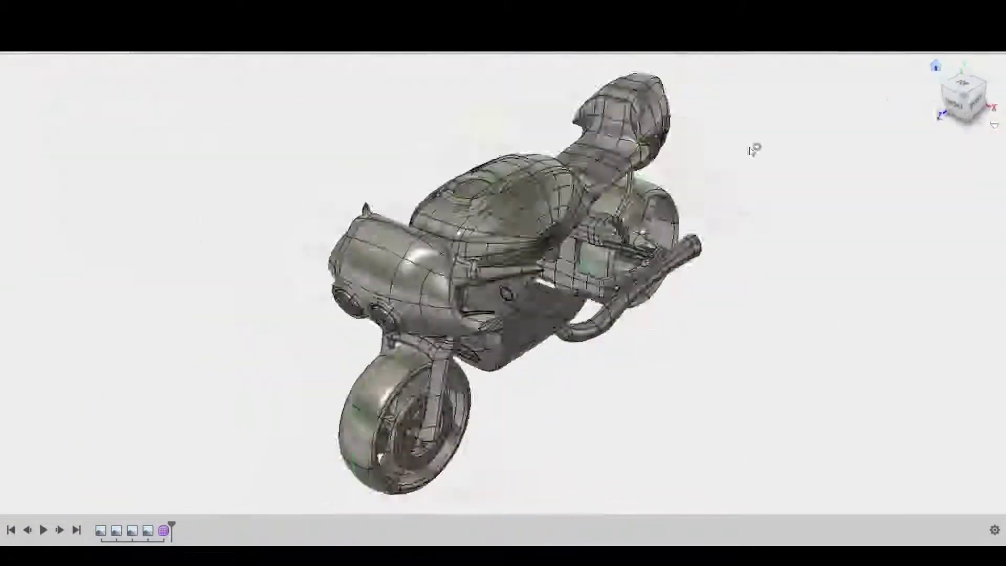
pyautogui.scroll(5, 493, 244)
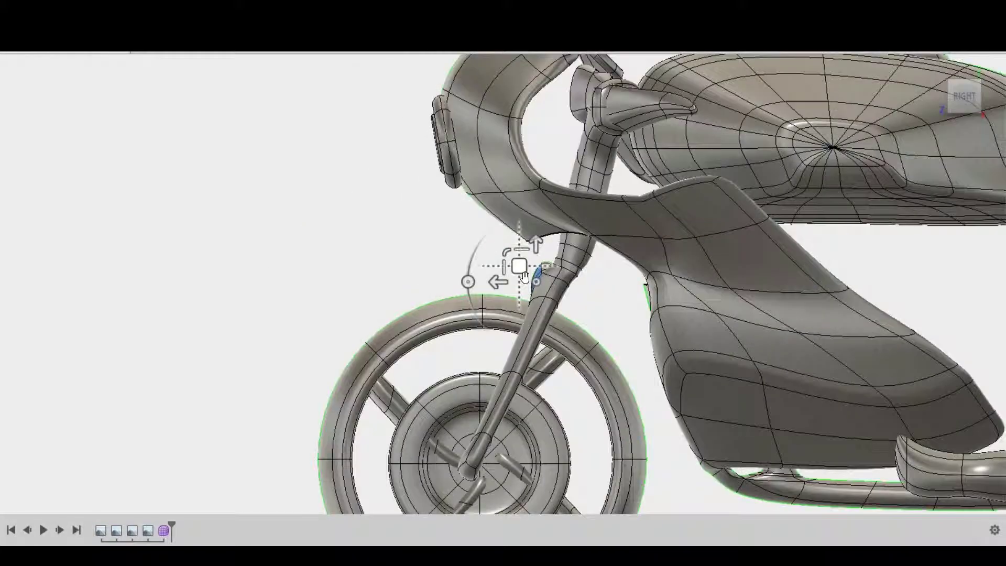
pyautogui.moveTo(525, 277); pyautogui.dragTo(432, 269)
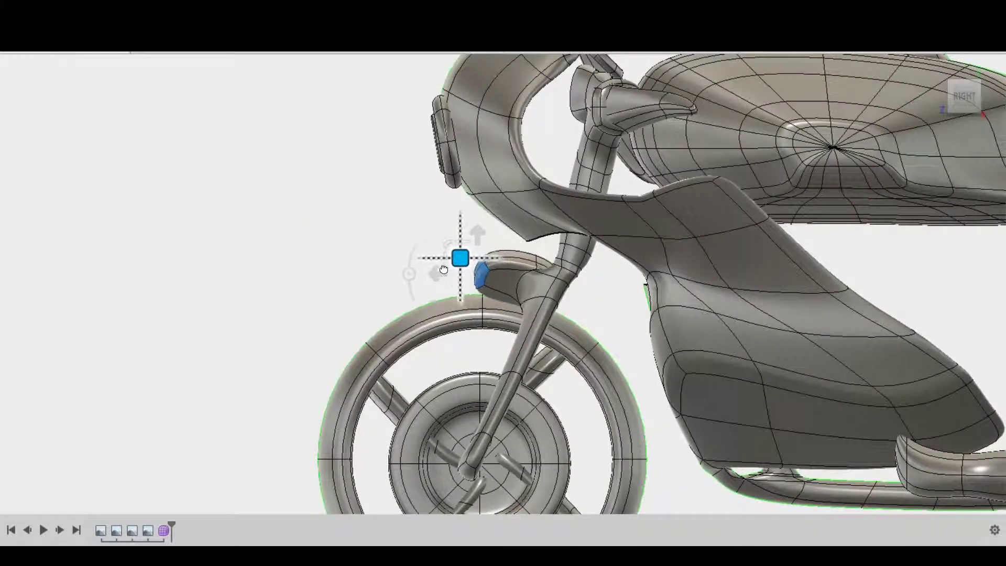
pyautogui.scroll(4, 697, 368)
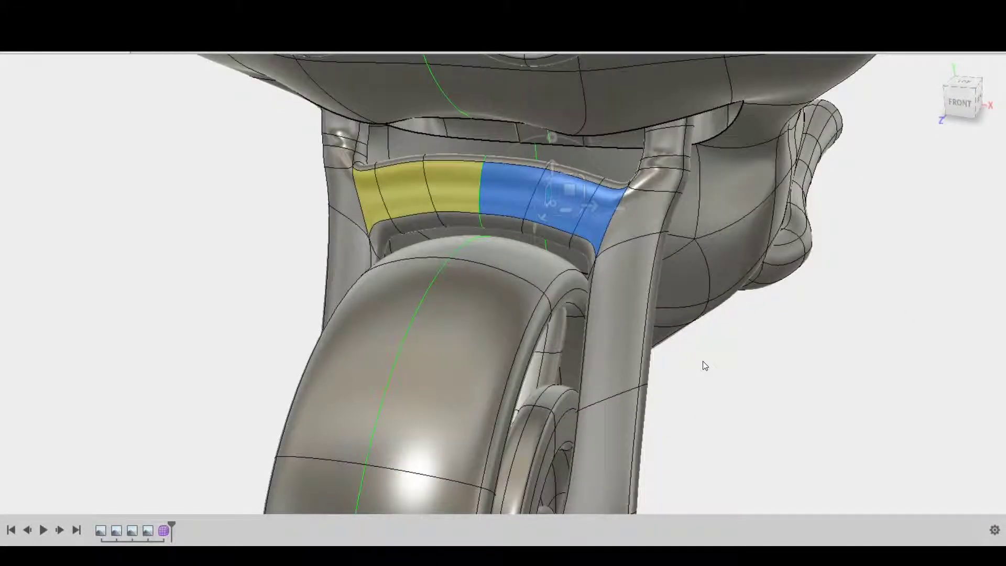
# In Right view, shift the crossbar faces further forward, then reselect a crossbar face from the side.
pyautogui.click(983, 101)
pyautogui.moveTo(532, 197)
pyautogui.mouseDown()
pyautogui.moveTo(445, 199)
pyautogui.moveTo(239, 288)
pyautogui.mouseUp()
pyautogui.click(964, 84)
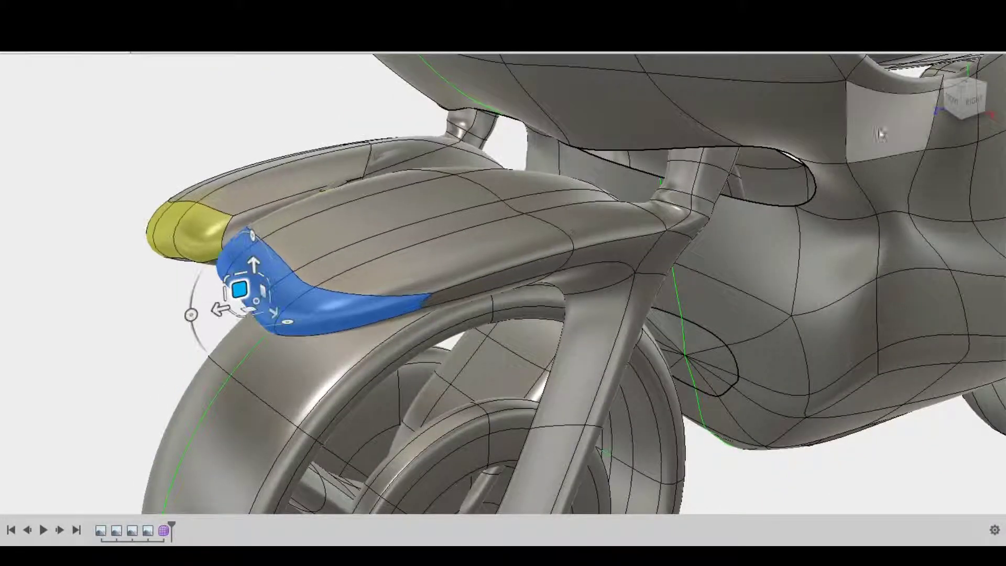
pyautogui.click(962, 102)
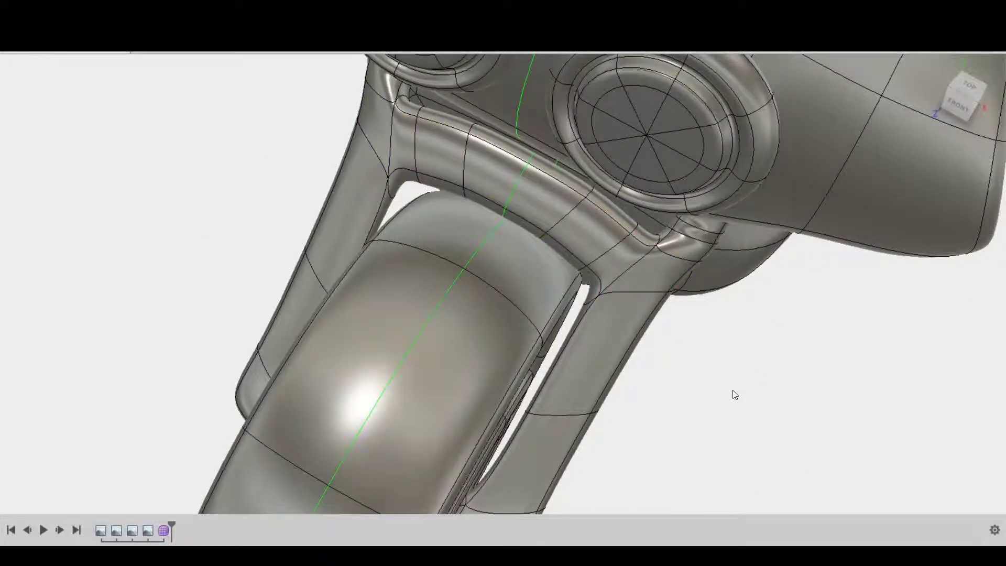
pyautogui.keyDown('shift'); pyautogui.click(642, 271); pyautogui.keyUp('shift')
pyautogui.keyDown('shift'); pyautogui.moveTo(636, 263); pyautogui.dragTo(569, 224, button='middle'); pyautogui.keyUp('shift')
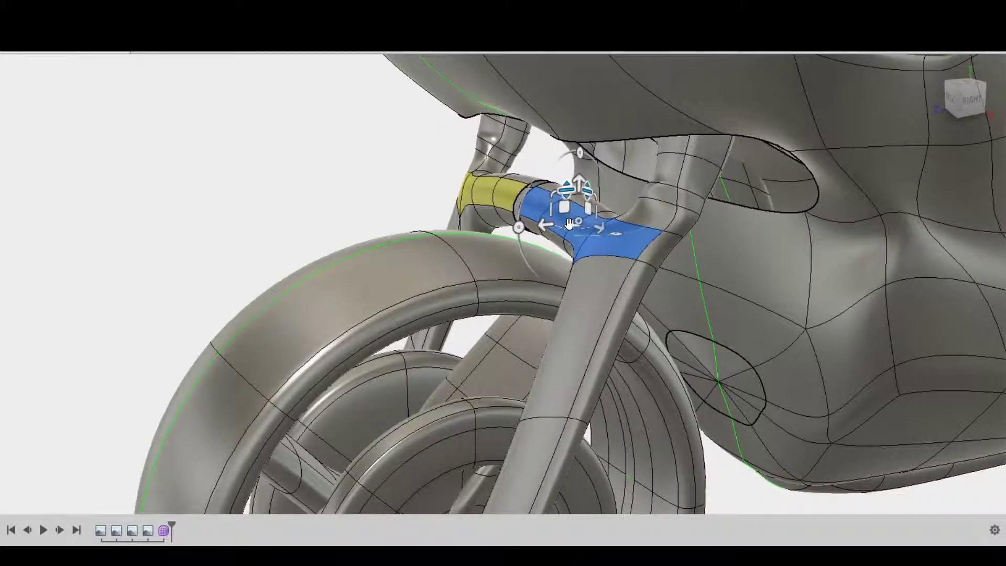
pyautogui.keyDown('shift'); pyautogui.moveTo(670, 199); pyautogui.dragTo(540, 198, button='middle'); pyautogui.keyUp('shift')
# Push the fender tip further forward and curve it down over the wheel, checking from above and front.
pyautogui.moveTo(454, 195); pyautogui.dragTo(411, 194)
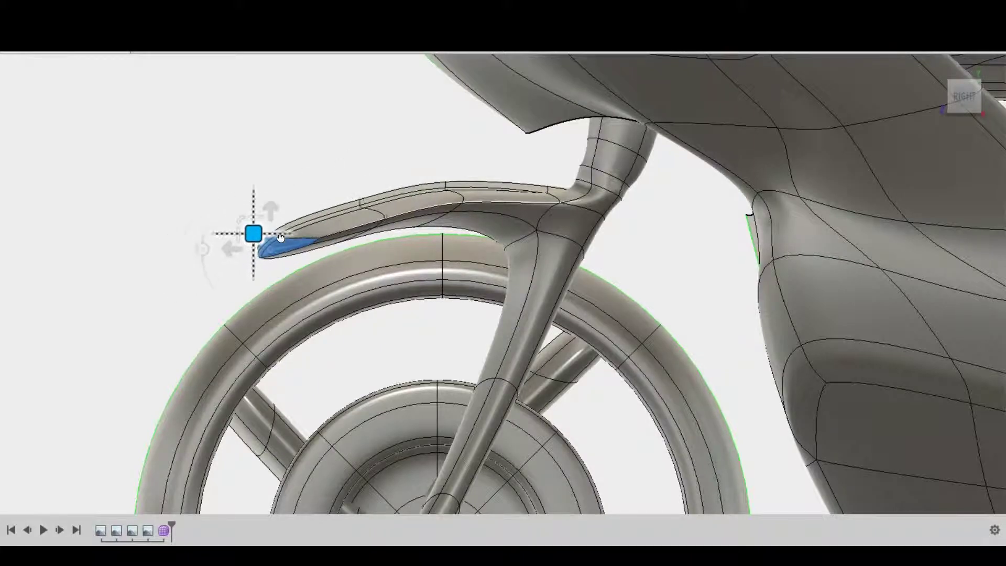
pyautogui.moveTo(213, 273); pyautogui.dragTo(173, 294)
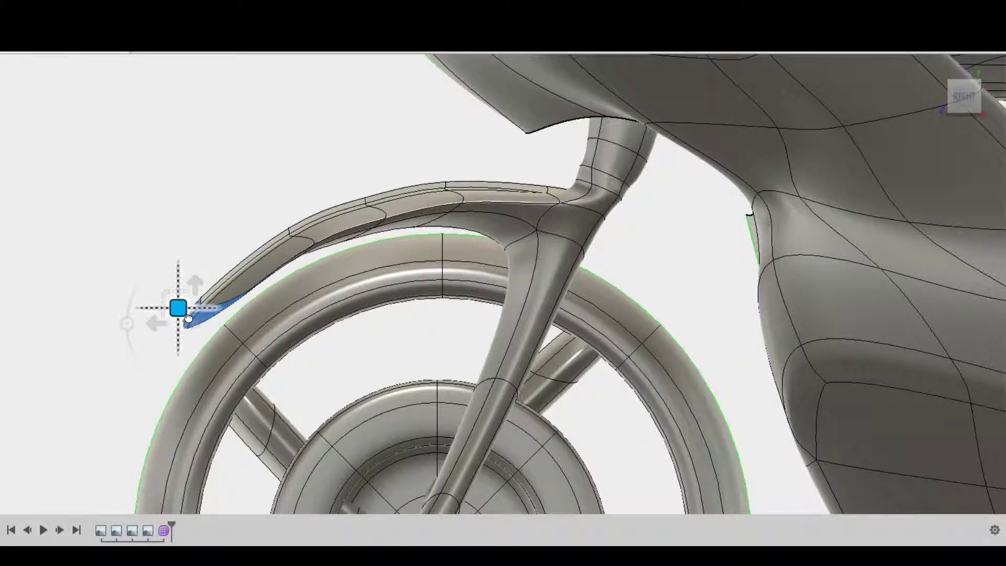
pyautogui.scroll(3, 254, 287)
pyautogui.moveTo(955, 95); pyautogui.dragTo(891, 157)
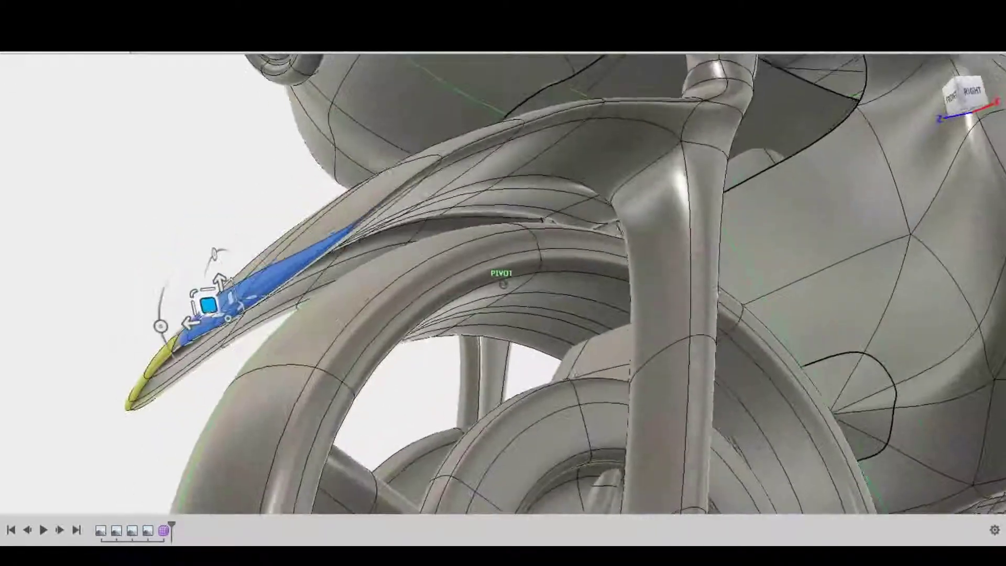
pyautogui.scroll(5, 246, 278)
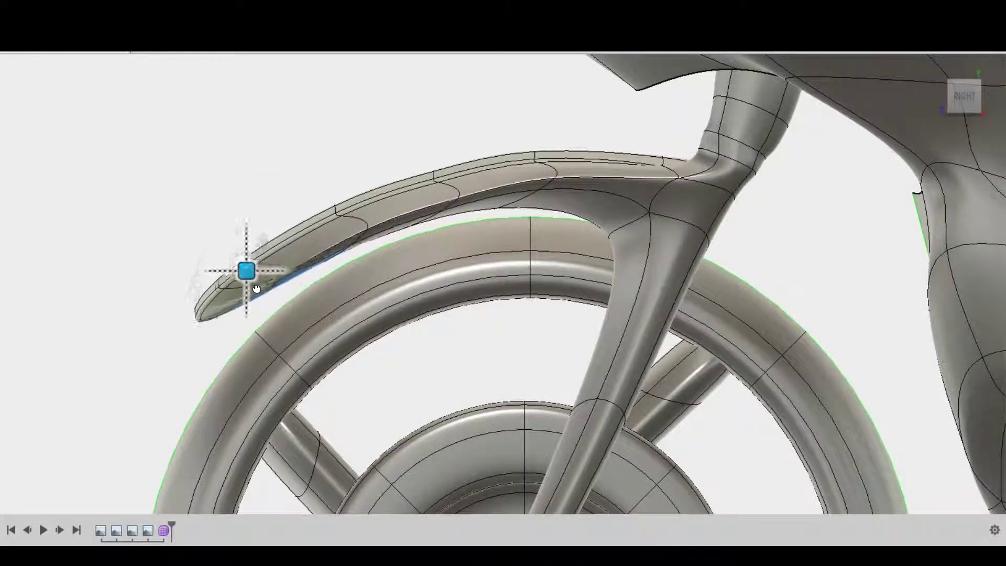
pyautogui.scroll(-2, 252, 296)
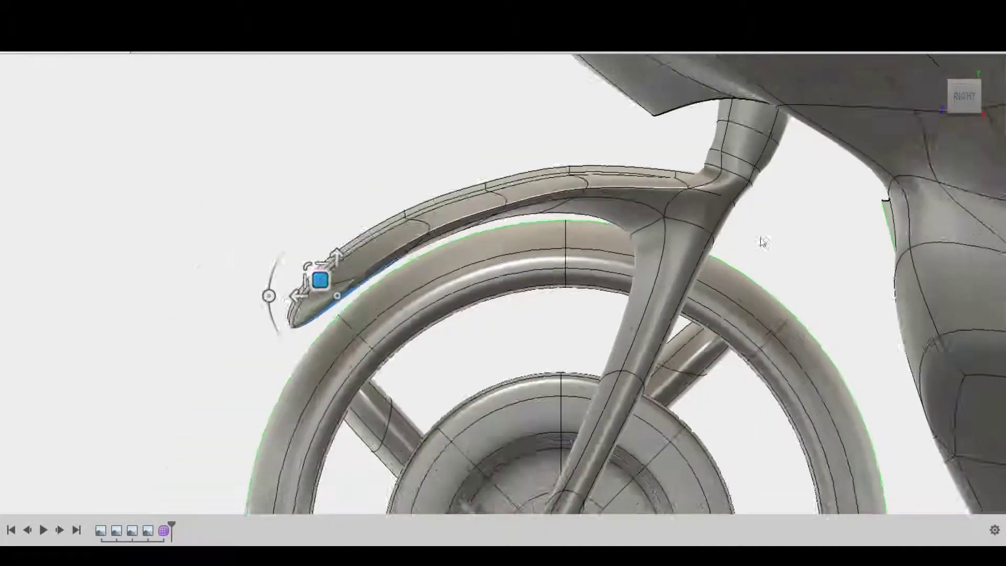
pyautogui.moveTo(759, 241)
pyautogui.keyDown('shift'); pyautogui.mouseDown(button='middle')
pyautogui.moveTo(650, 299)
pyautogui.moveTo(817, 256)
pyautogui.mouseUp(button='middle'); pyautogui.keyUp('shift')
pyautogui.scroll(5, 467, 166)
# Clear the stray seat selection and select the front fender's top faces and fork strut in Front view.
pyautogui.click(467, 165)
pyautogui.scroll(-5, 494, 178)
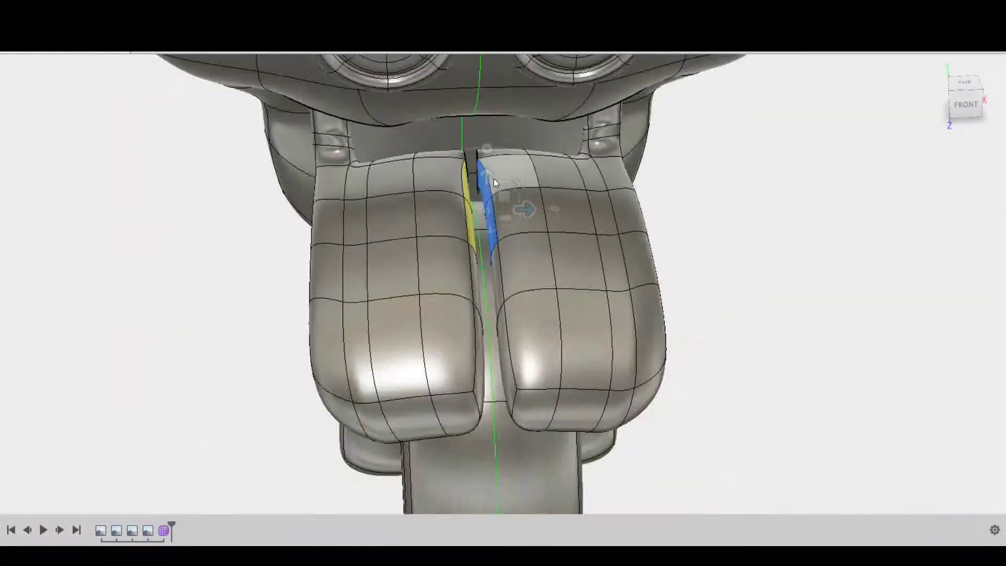
pyautogui.press('Escape')
pyautogui.moveTo(968, 107); pyautogui.dragTo(935, 173)
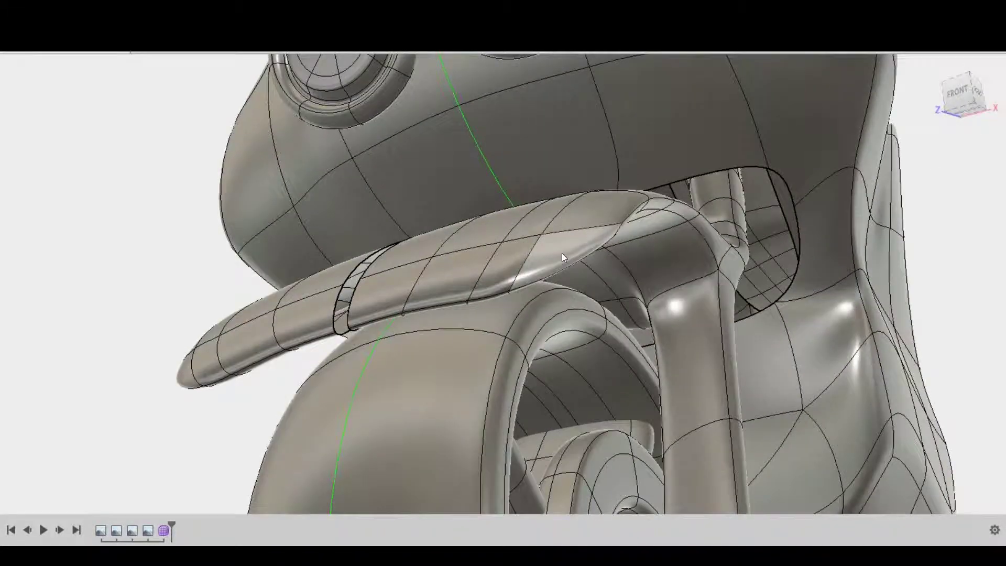
pyautogui.click(562, 253)
pyautogui.keyDown('shift'); pyautogui.moveTo(561, 253); pyautogui.dragTo(957, 138, button='middle'); pyautogui.keyUp('shift')
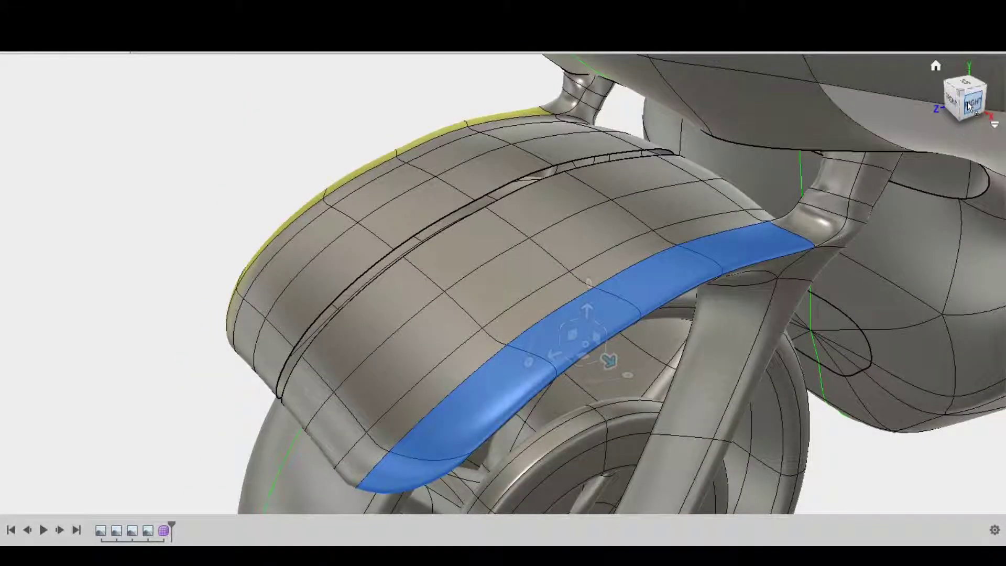
pyautogui.keyDown('shift'); pyautogui.click(652, 211); pyautogui.keyUp('shift')
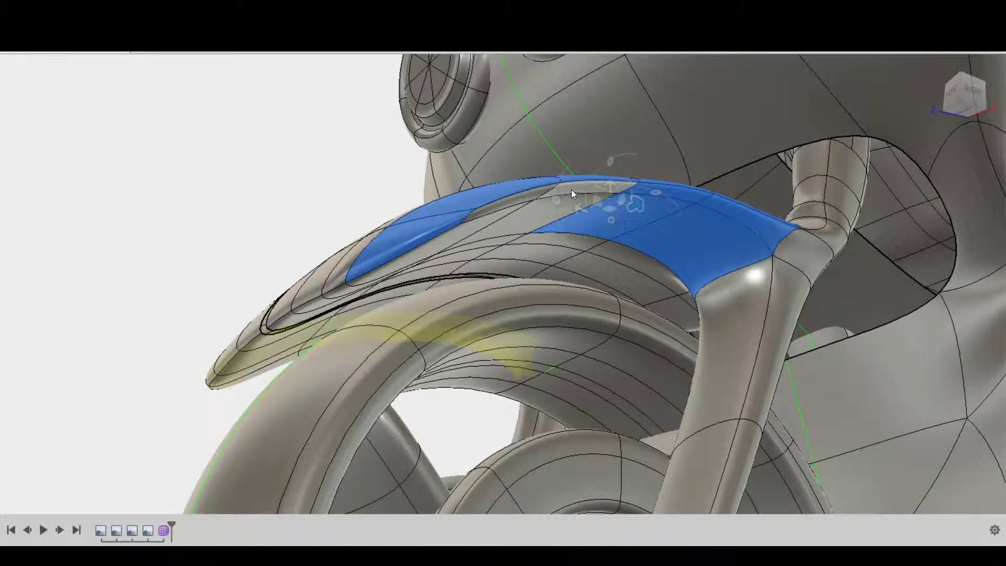
pyautogui.keyDown('shift'); pyautogui.moveTo(520, 226); pyautogui.dragTo(563, 173, button='middle'); pyautogui.keyUp('shift')
pyautogui.click(962, 85)
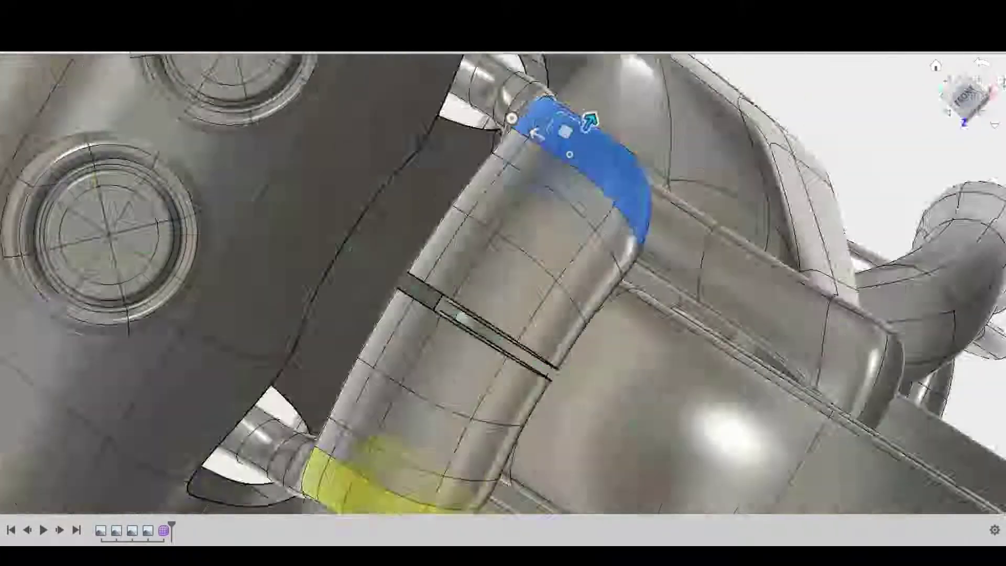
# Move the fender end faces down and outward with symmetry mirroring the other side.
pyautogui.moveTo(668, 209)
pyautogui.mouseDown()
pyautogui.moveTo(678, 296)
pyautogui.moveTo(673, 239)
pyautogui.mouseUp()
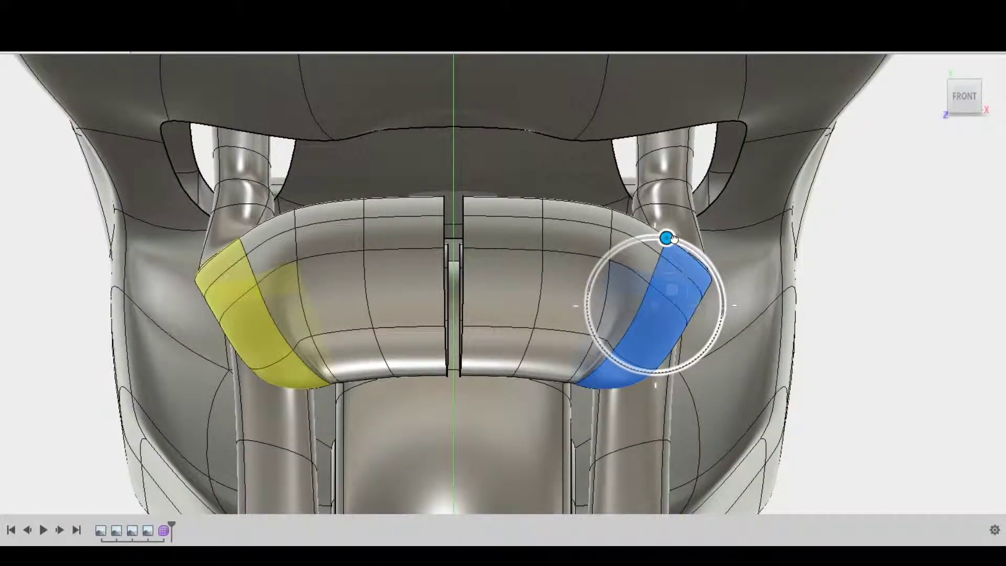
pyautogui.moveTo(678, 303)
pyautogui.mouseDown()
pyautogui.moveTo(668, 332)
pyautogui.moveTo(691, 330)
pyautogui.mouseUp()
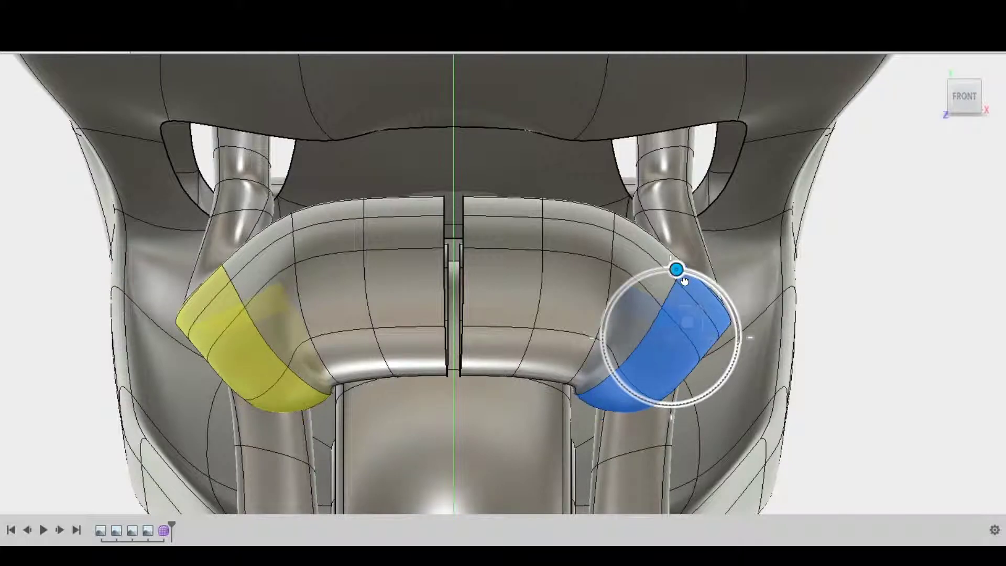
pyautogui.keyDown('shift'); pyautogui.moveTo(677, 270); pyautogui.dragTo(854, 278, button='middle'); pyautogui.keyUp('shift')
pyautogui.click(853, 279)
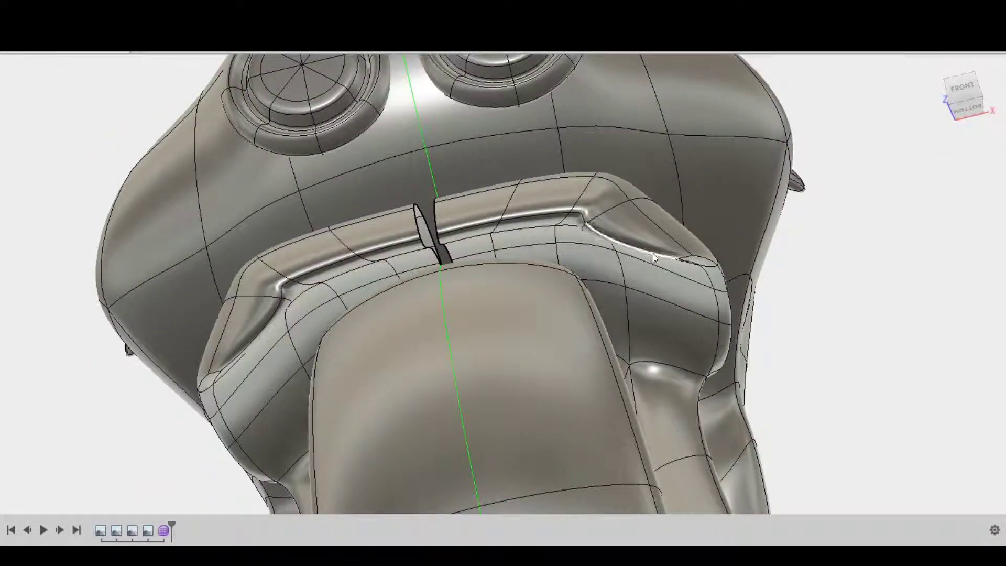
pyautogui.scroll(3, 648, 182)
# Select a strip of faces on the fender's end and inspect it from underneath and front.
pyautogui.click(648, 182)
pyautogui.doubleClick(661, 259)
pyautogui.keyDown('shift'); pyautogui.moveTo(696, 269); pyautogui.dragTo(653, 256, button='middle'); pyautogui.keyUp('shift')
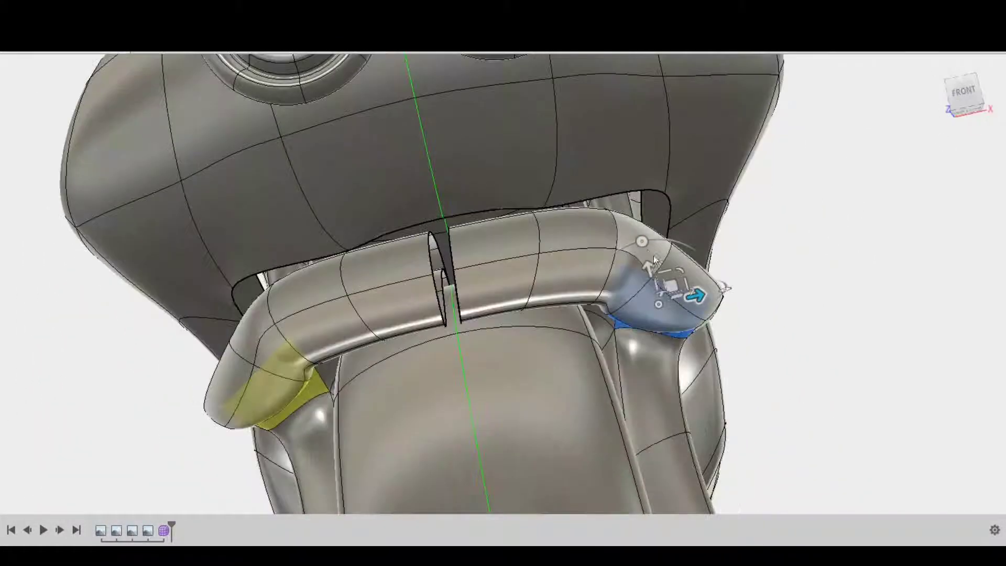
pyautogui.click(933, 125)
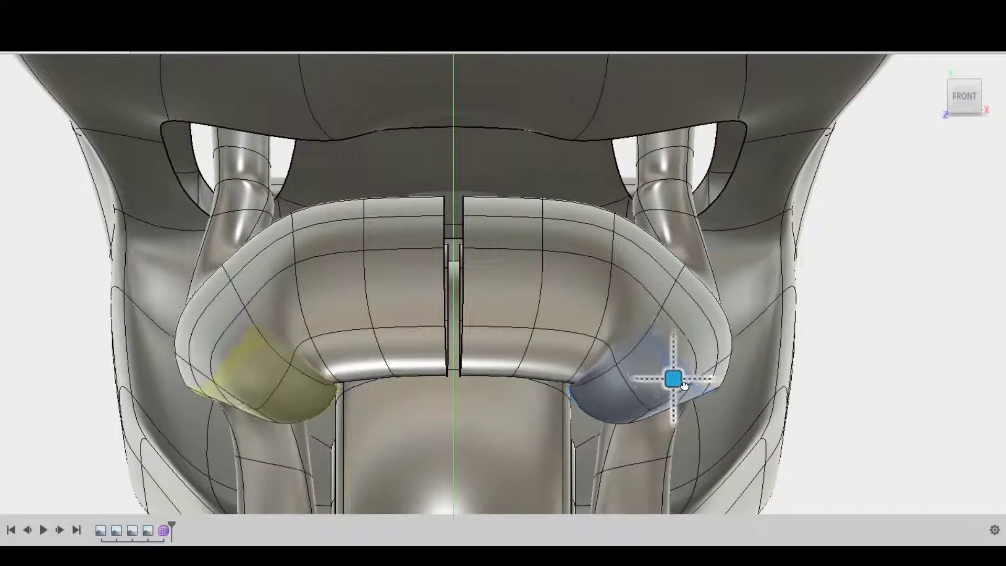
pyautogui.keyDown('shift'); pyautogui.moveTo(673, 377); pyautogui.dragTo(577, 366, button='middle'); pyautogui.keyUp('shift')
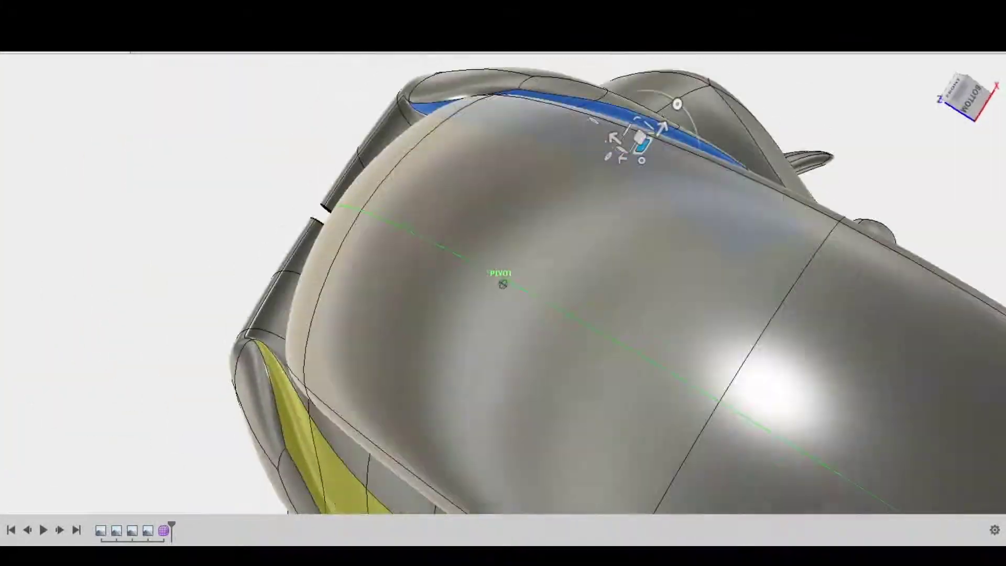
pyautogui.click(958, 97)
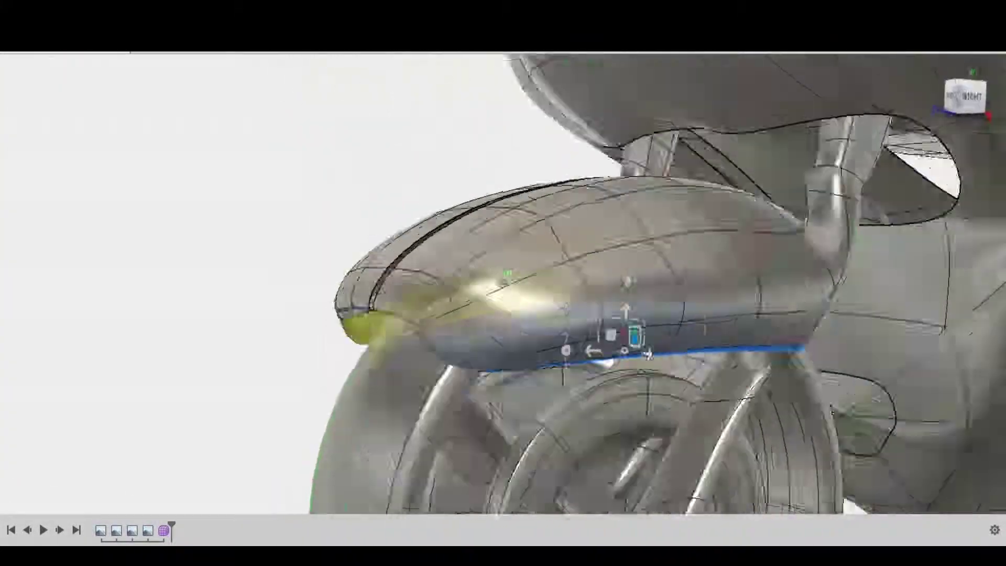
# Orbit around the front end and snap to the bottom view to check the flared fender.
pyautogui.moveTo(959, 97); pyautogui.dragTo(778, 267)
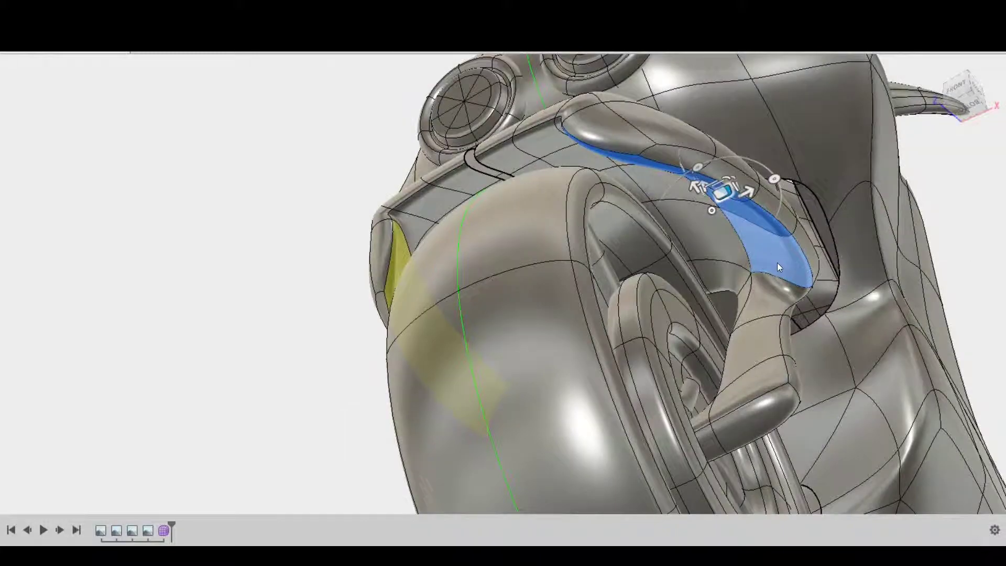
pyautogui.keyDown('shift'); pyautogui.moveTo(737, 203); pyautogui.dragTo(965, 136, button='middle'); pyautogui.keyUp('shift')
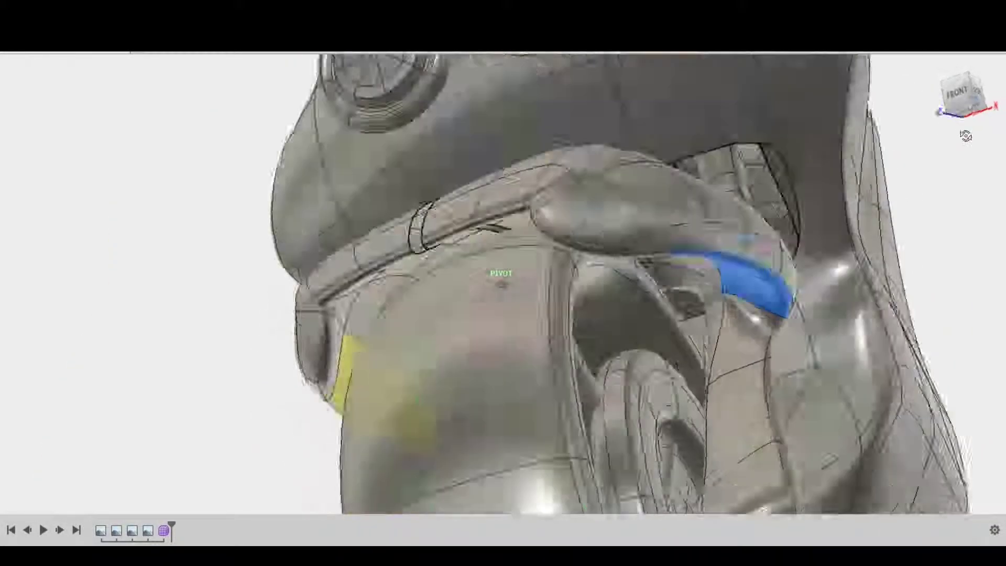
pyautogui.click(964, 93)
pyautogui.moveTo(964, 93); pyautogui.dragTo(977, 97)
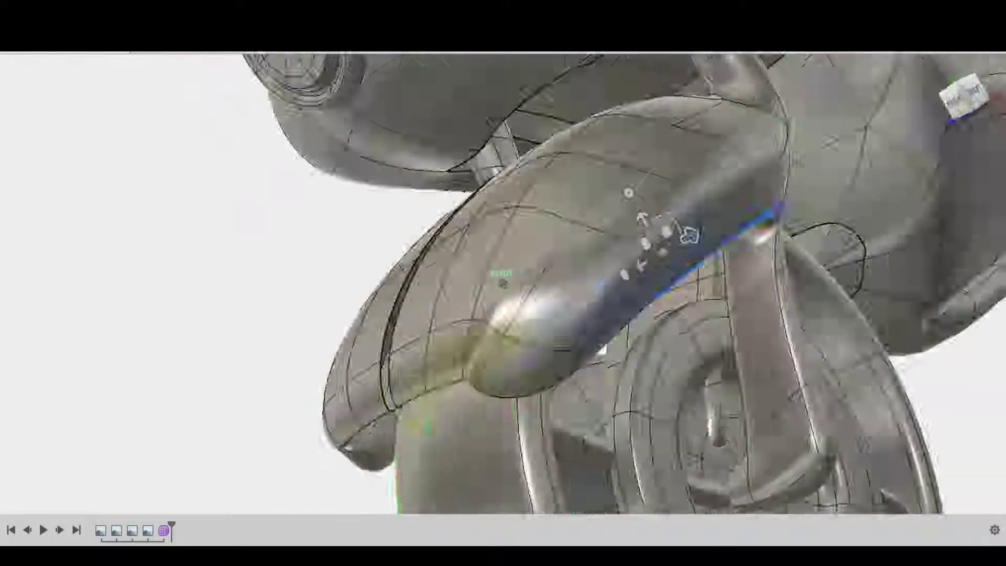
pyautogui.click(963, 107)
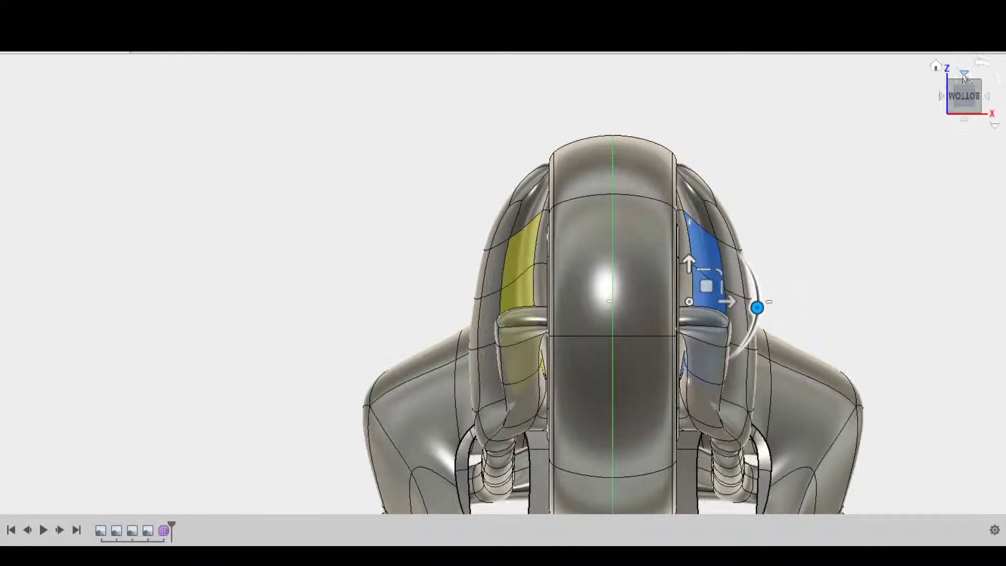
pyautogui.click(954, 106)
pyautogui.moveTo(955, 105); pyautogui.dragTo(970, 99)
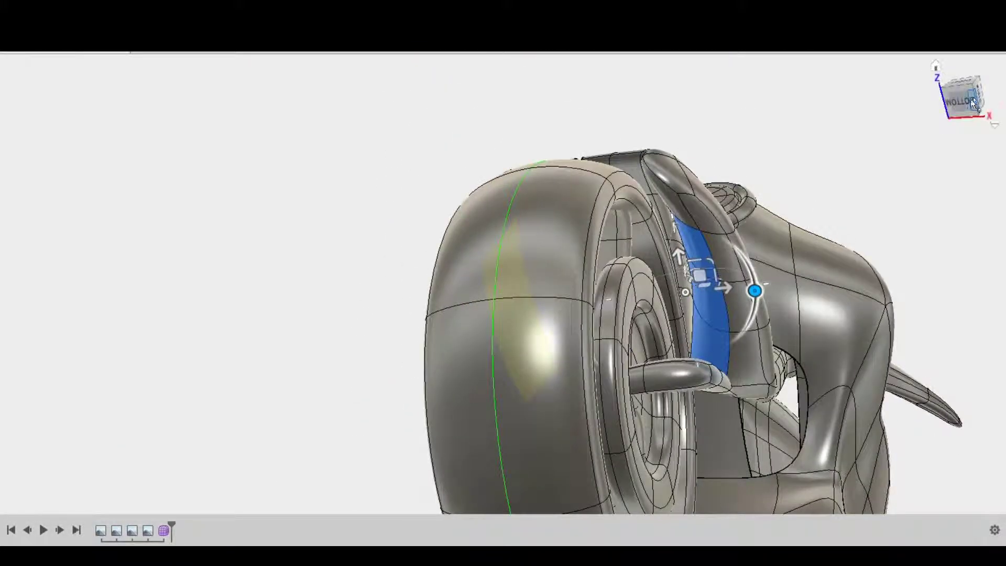
pyautogui.keyDown('shift'); pyautogui.moveTo(970, 99); pyautogui.dragTo(627, 341, button='middle'); pyautogui.keyUp('shift')
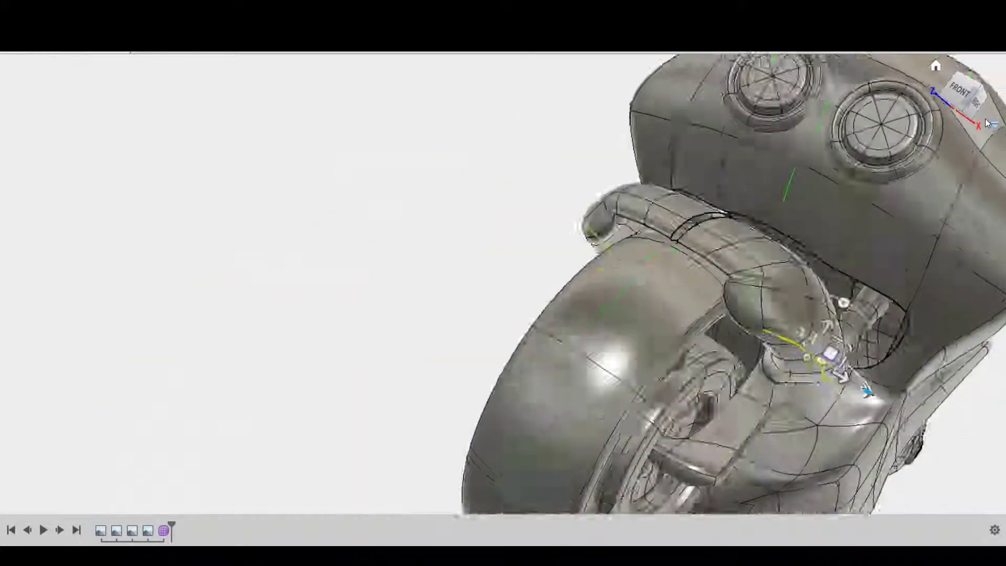
pyautogui.moveTo(739, 457)
pyautogui.keyDown('shift'); pyautogui.mouseDown(button='middle')
pyautogui.moveTo(785, 141)
pyautogui.moveTo(872, 199)
pyautogui.mouseUp(button='middle'); pyautogui.keyUp('shift')
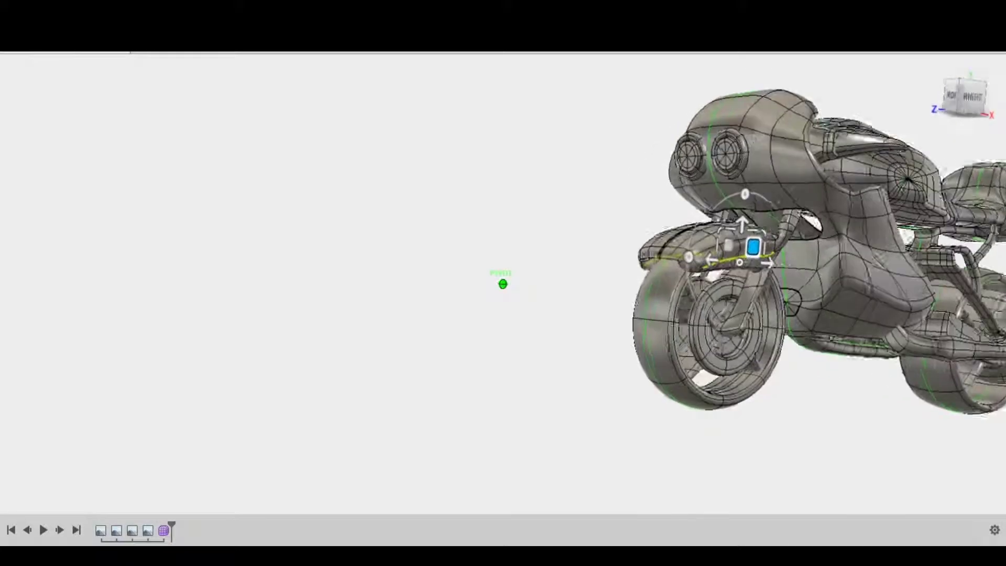
pyautogui.moveTo(768, 281)
pyautogui.keyDown('shift'); pyautogui.mouseDown(button='middle')
pyautogui.moveTo(629, 181)
pyautogui.moveTo(938, 416)
pyautogui.mouseUp(button='middle'); pyautogui.keyUp('shift')
pyautogui.keyDown('shift'); pyautogui.moveTo(681, 262); pyautogui.dragTo(715, 220, button='middle'); pyautogui.keyUp('shift')
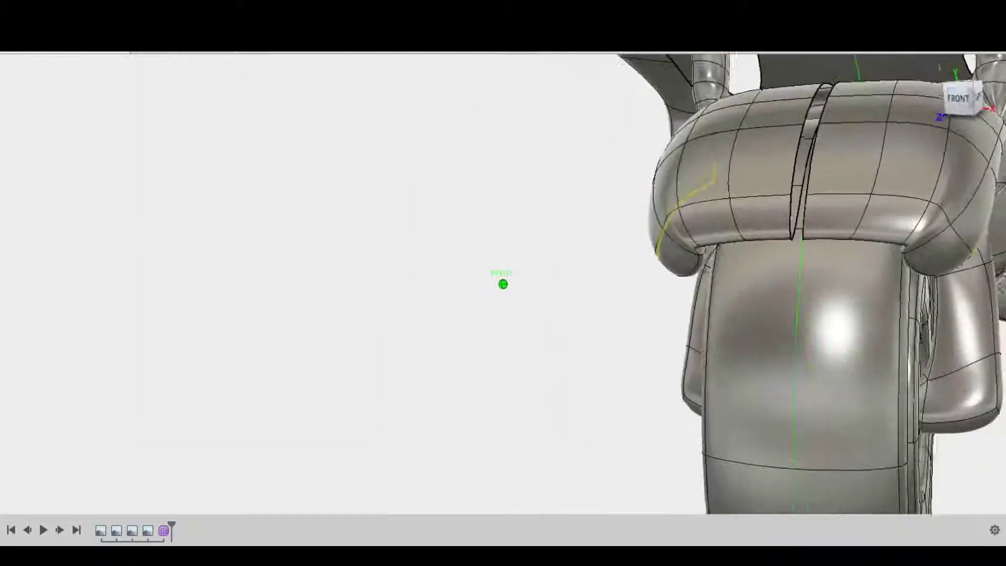
pyautogui.scroll(5, 715, 220)
pyautogui.scroll(-4, 747, 238)
pyautogui.click(747, 225)
pyautogui.click(983, 100)
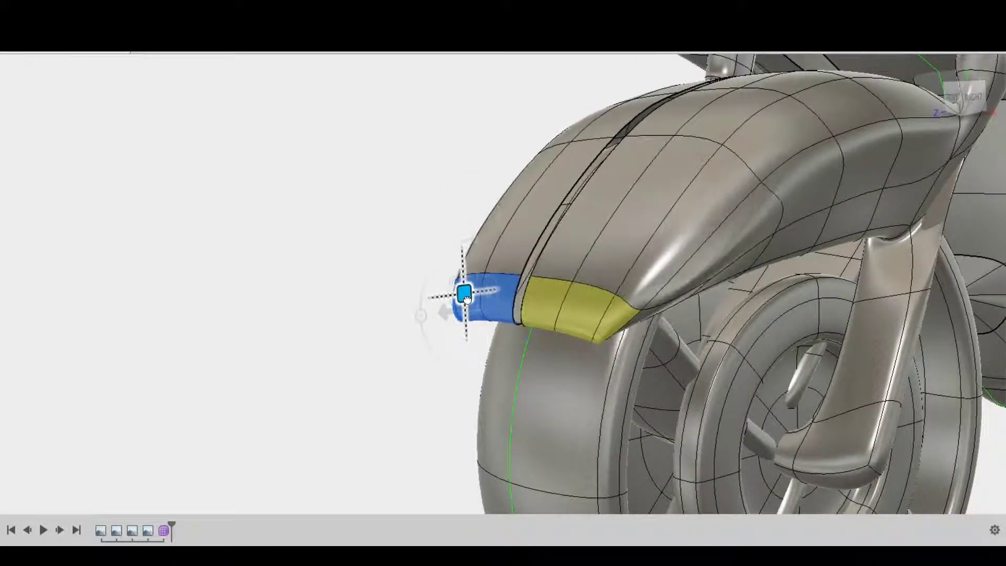
pyautogui.keyDown('shift'); pyautogui.moveTo(472, 278); pyautogui.dragTo(503, 284, button='middle'); pyautogui.keyUp('shift')
pyautogui.scroll(5, 503, 283)
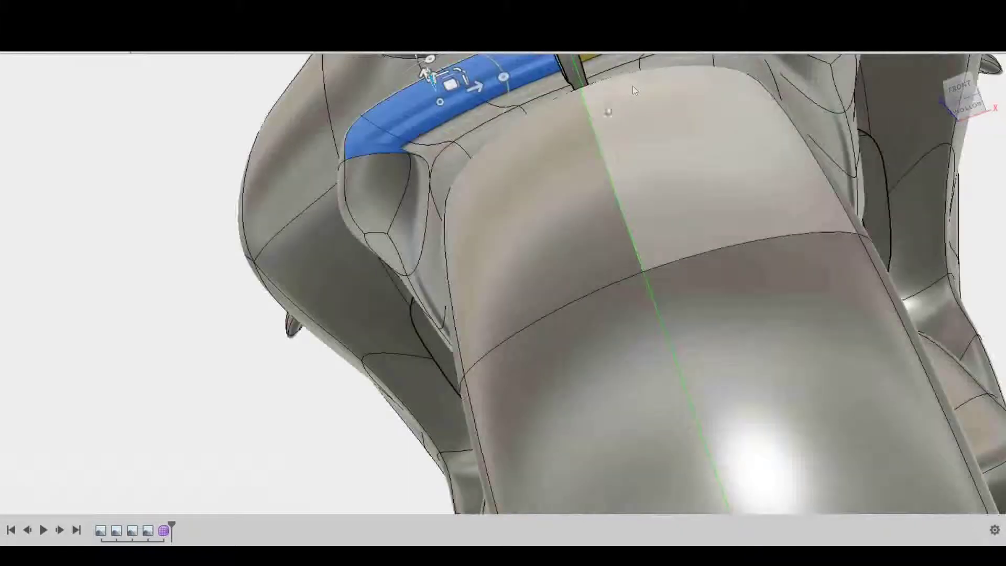
pyautogui.moveTo(633, 86)
pyautogui.keyDown('shift'); pyautogui.mouseDown(button='middle')
pyautogui.moveTo(422, 209)
pyautogui.moveTo(503, 283)
pyautogui.mouseUp(button='middle'); pyautogui.keyUp('shift')
pyautogui.scroll(-5, 398, 232)
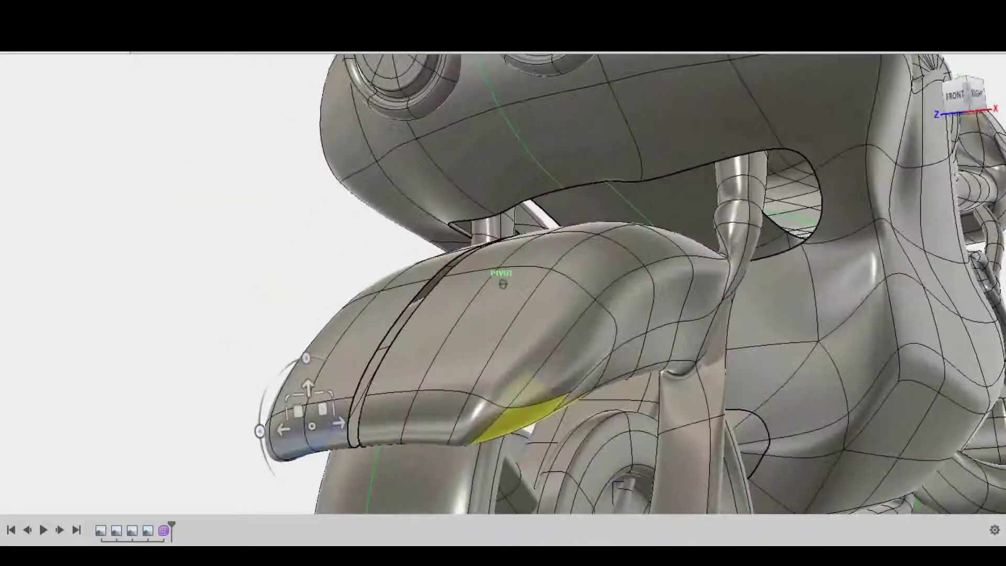
pyautogui.keyDown('shift'); pyautogui.moveTo(939, 419); pyautogui.dragTo(838, 367, button='middle'); pyautogui.keyUp('shift')
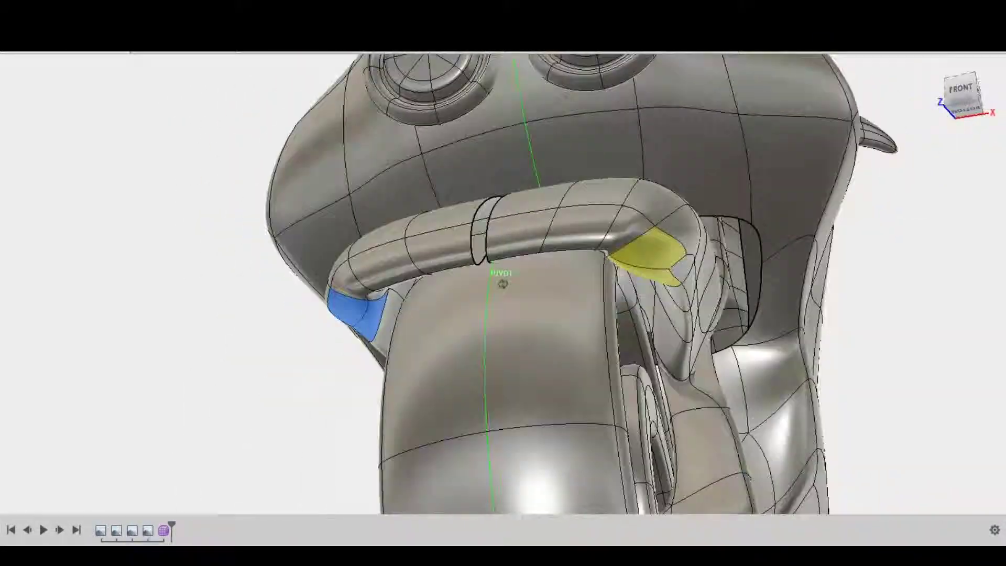
pyautogui.keyDown('shift'); pyautogui.moveTo(502, 283); pyautogui.dragTo(631, 347, button='middle'); pyautogui.keyUp('shift')
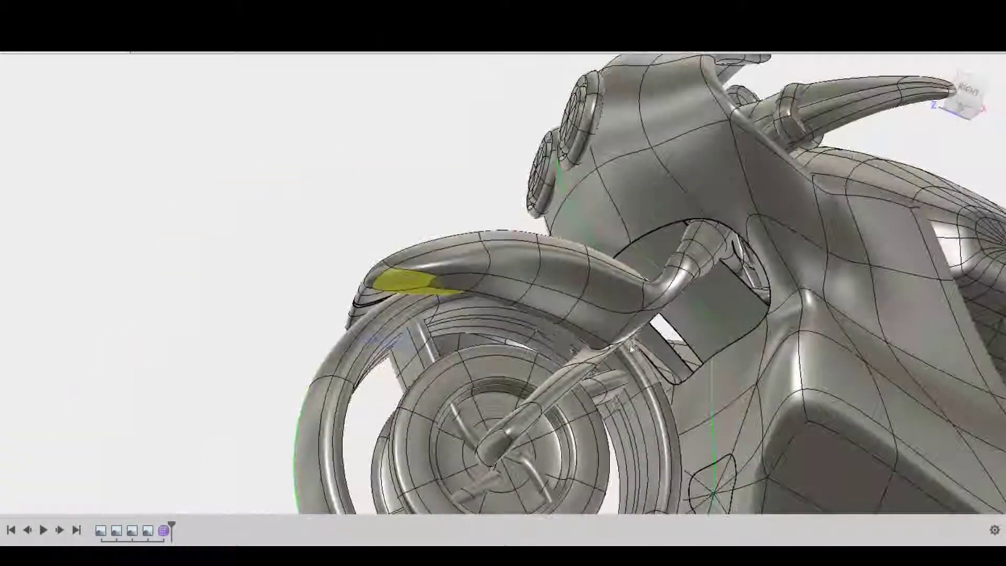
pyautogui.click(936, 67)
pyautogui.click(964, 95)
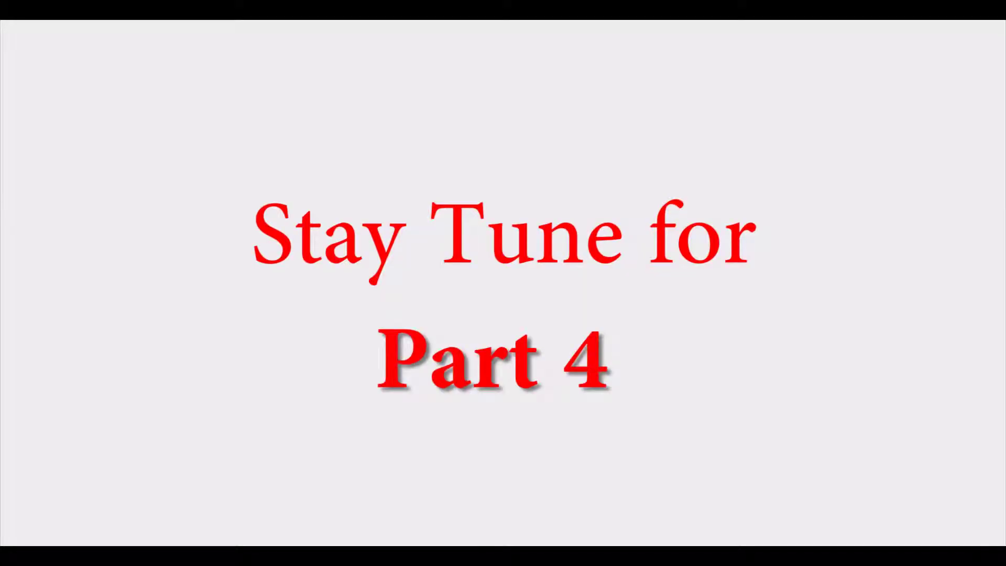